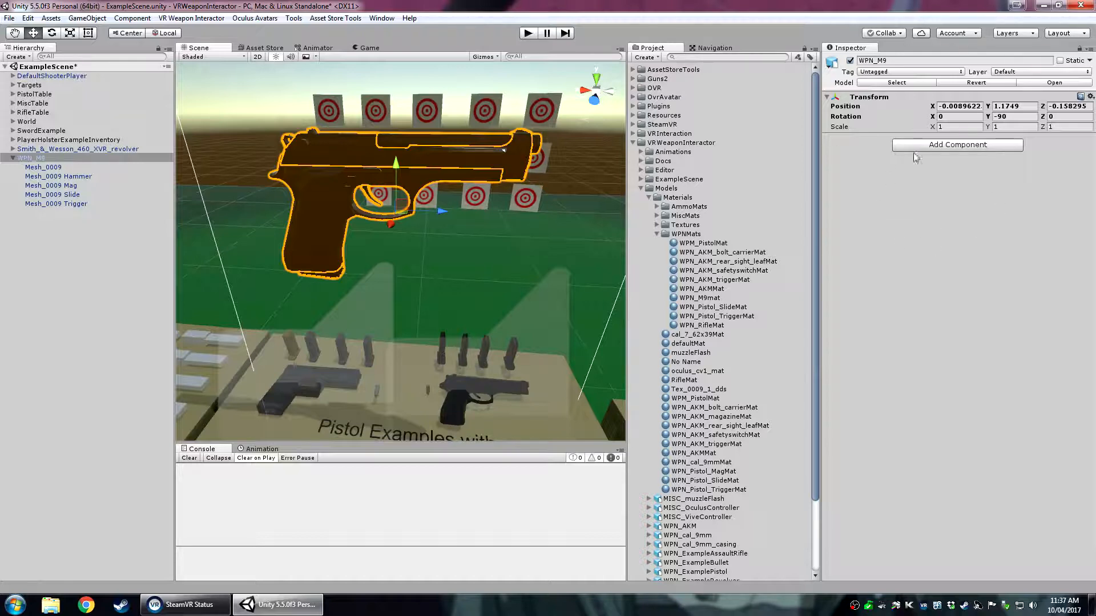
Inspect the WPN_M9 pistol's body, hammer, magazine, slide and trigger meshes individually, and then the whole model.
left_click(72, 168)
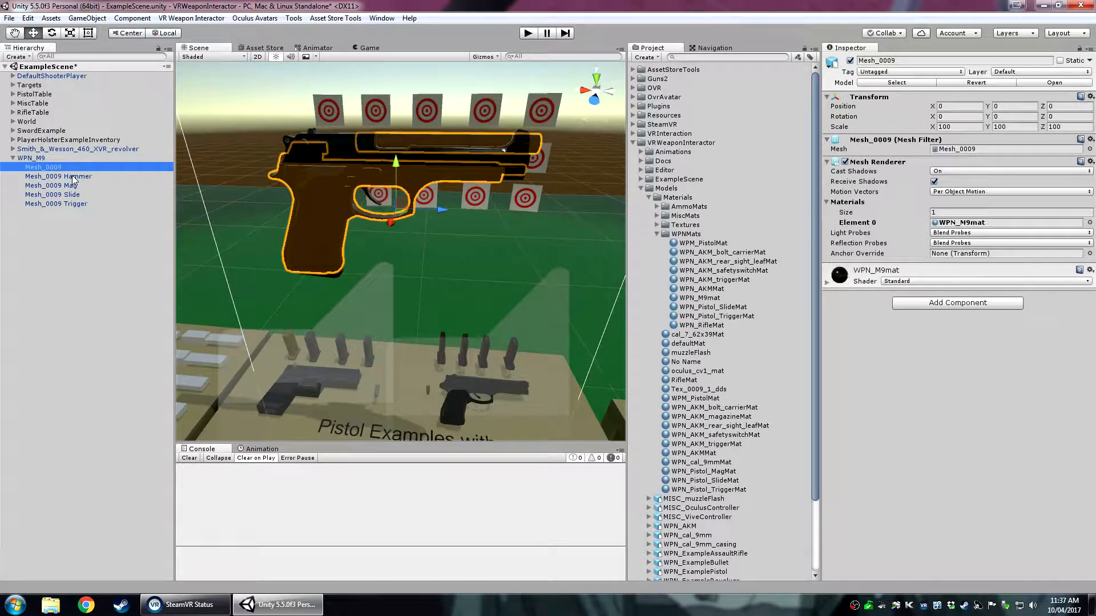
key("Down")
key("Down")
key("Down")
key("Down")
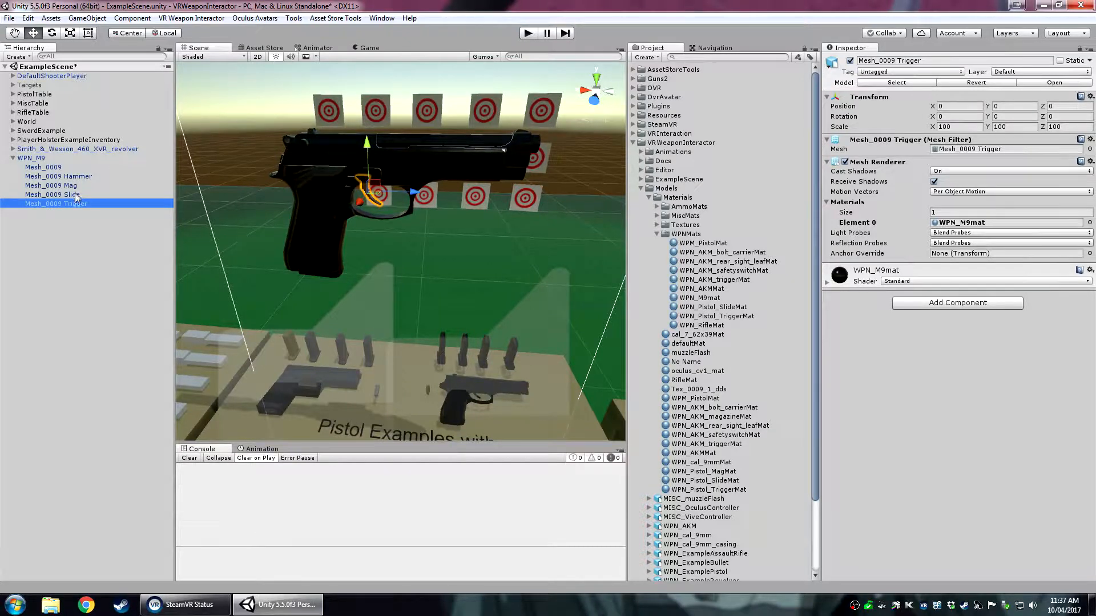
left_click(76, 196)
left_click(72, 204)
left_click(72, 195)
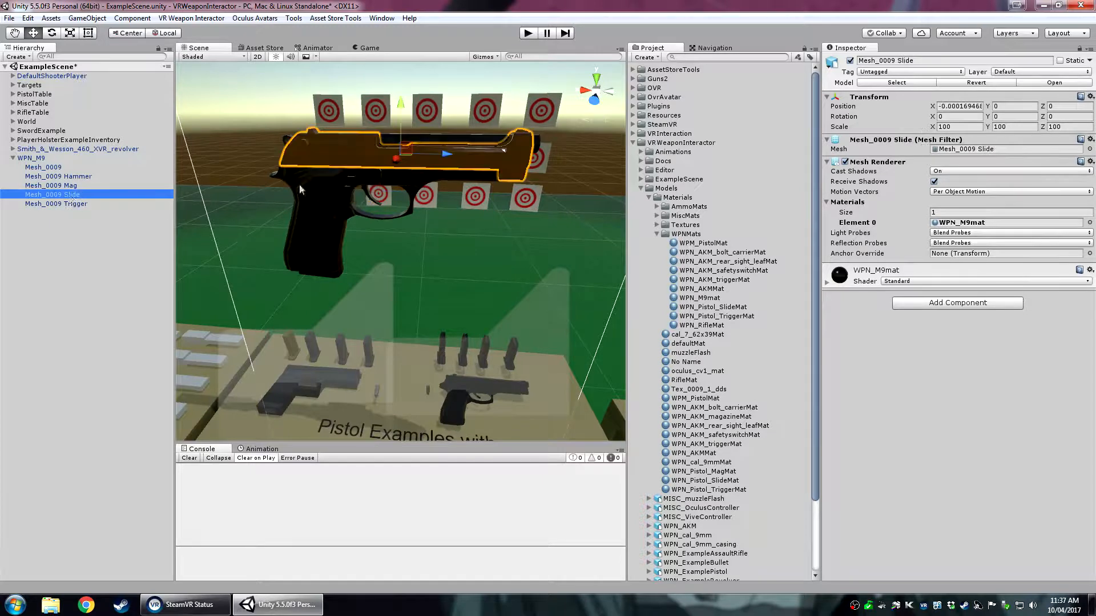
mouse_move(450, 162)
left_mouse_down()
mouse_move(403, 159)
mouse_move(440, 159)
left_mouse_up()
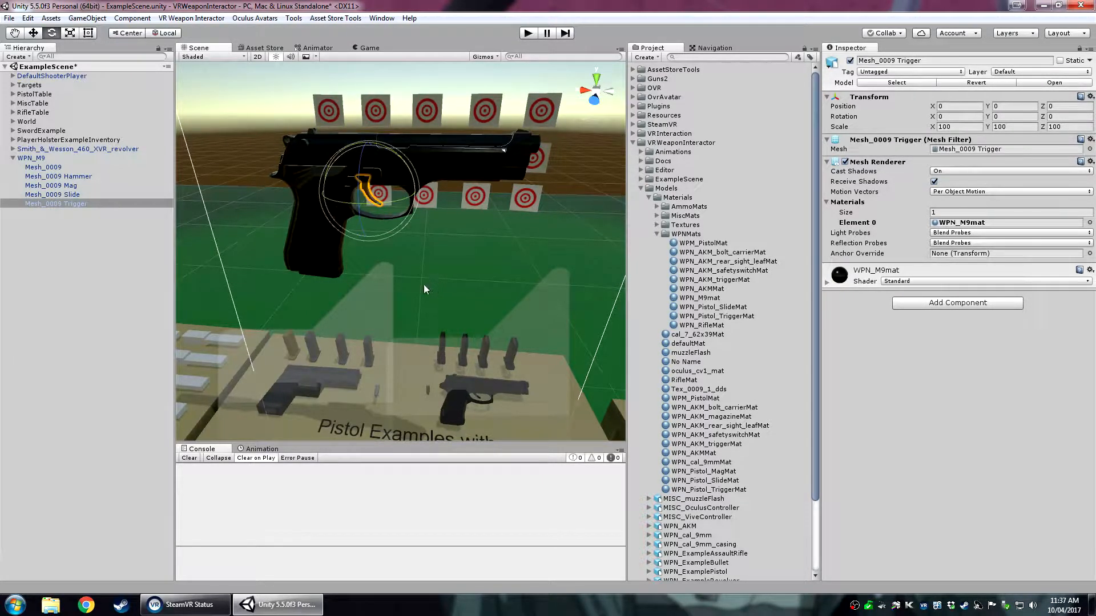
left_click(425, 283)
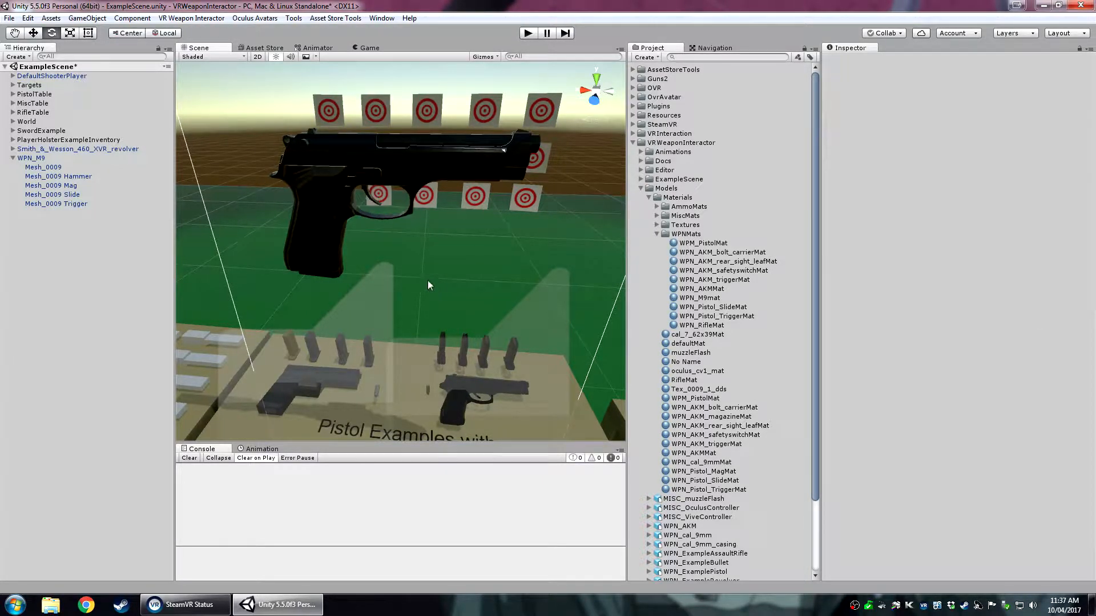
middle_click_drag(346, 218, 333, 257)
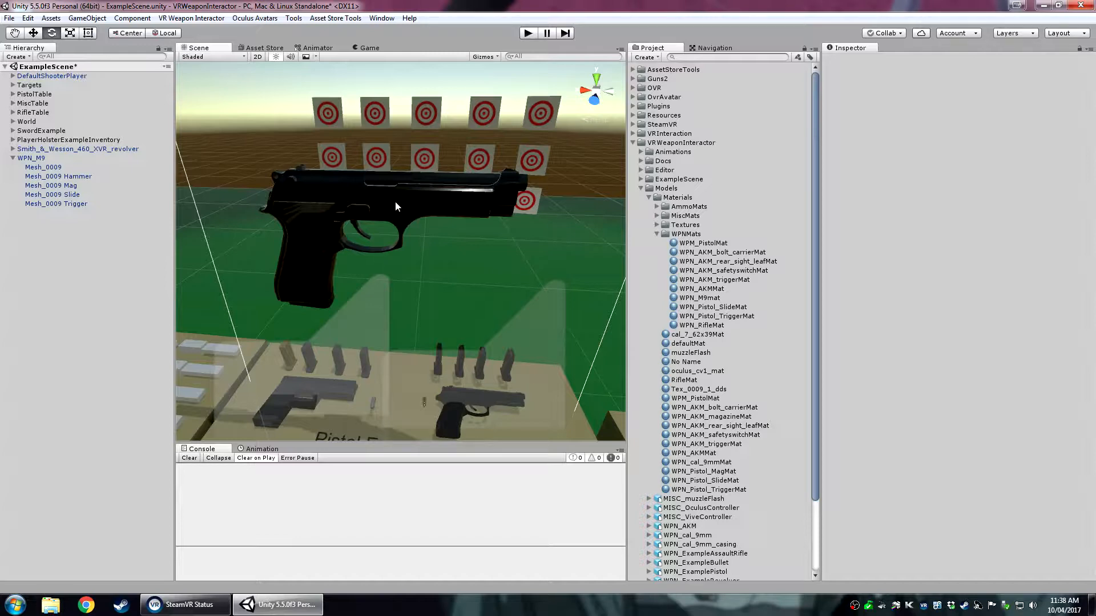
left_click(56, 166)
left_click(58, 176)
left_click(58, 185)
left_click(55, 158)
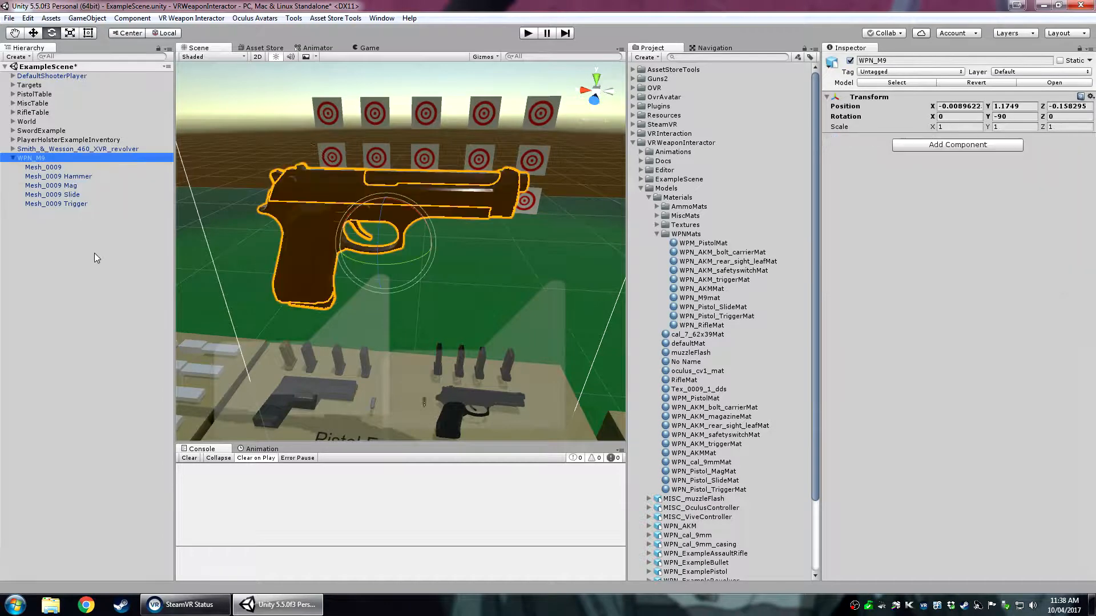
middle_click_drag(249, 228, 271, 212)
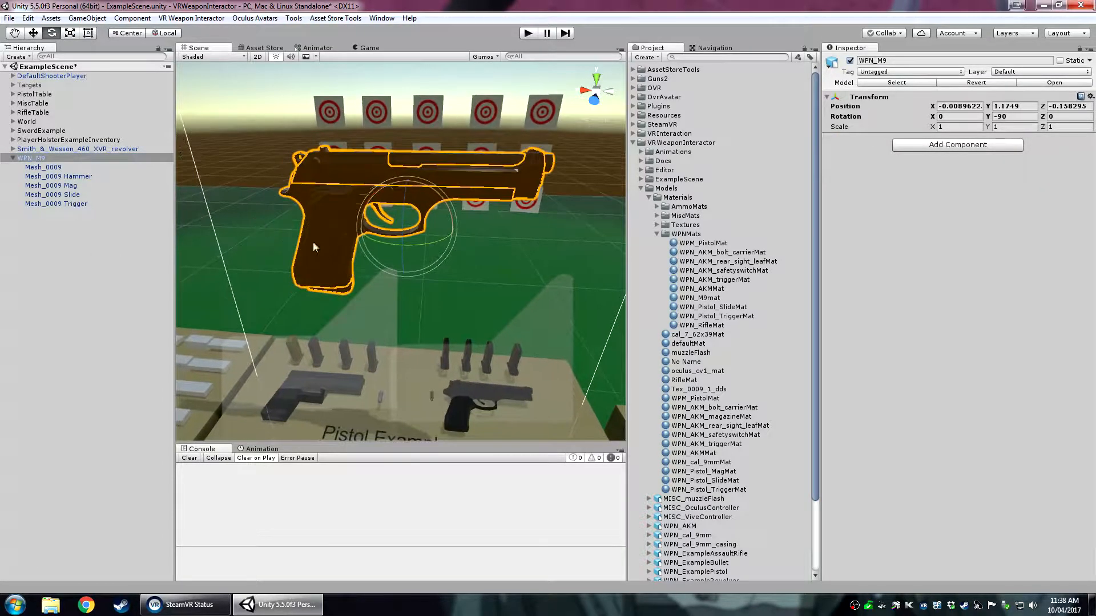
Open the VR Weapon Interactor's Weapon Wizard and assign WPN_M9 as the gun model.
left_click(197, 19)
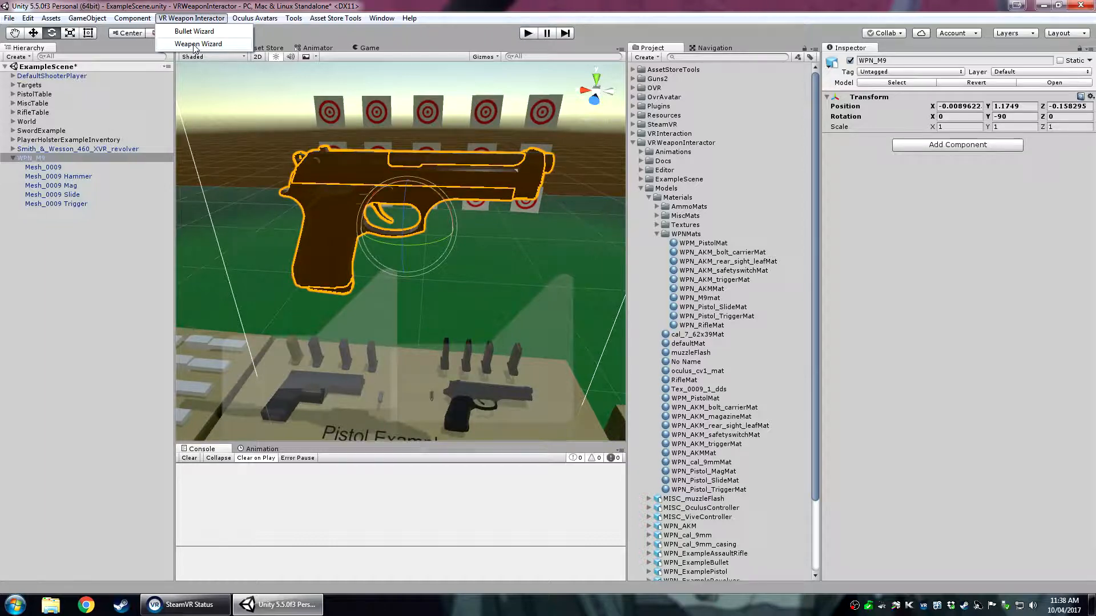
left_click(194, 45)
left_click_drag(657, 82, 624, 107)
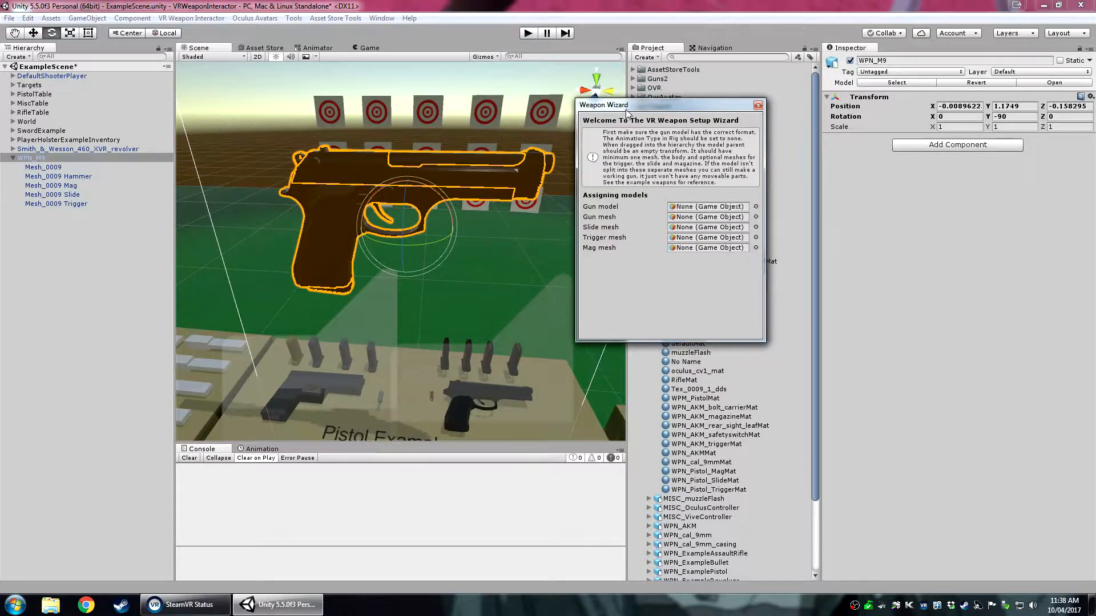
left_click(606, 208)
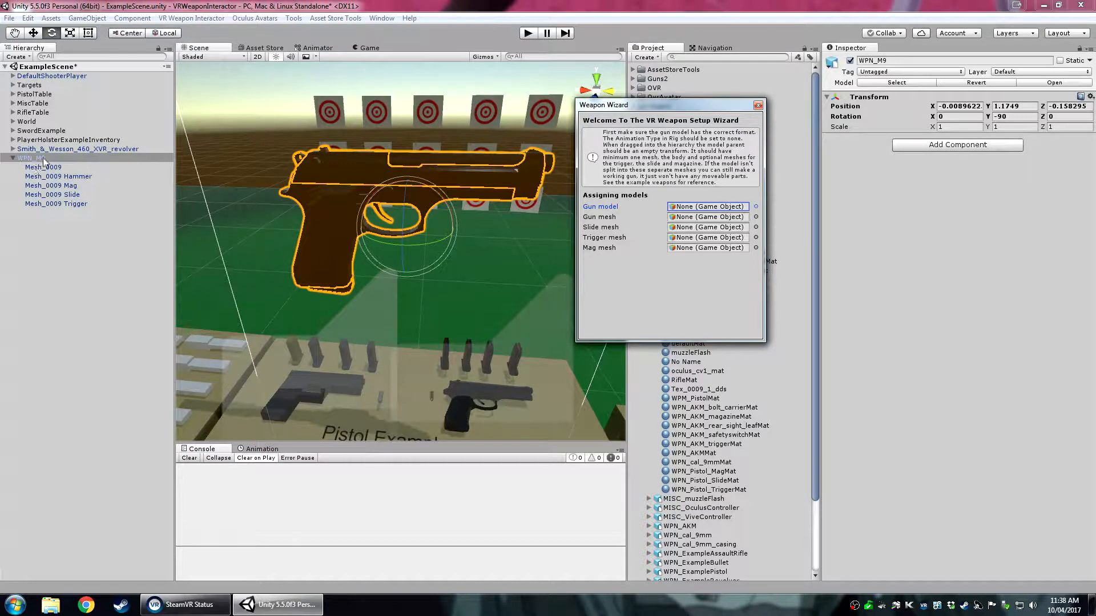
left_click_drag(40, 158, 705, 206)
Assign Mesh_0009 as the gun mesh and Mesh_0009 Slide as the slide mesh in the Weapon Wizard.
left_click(599, 217)
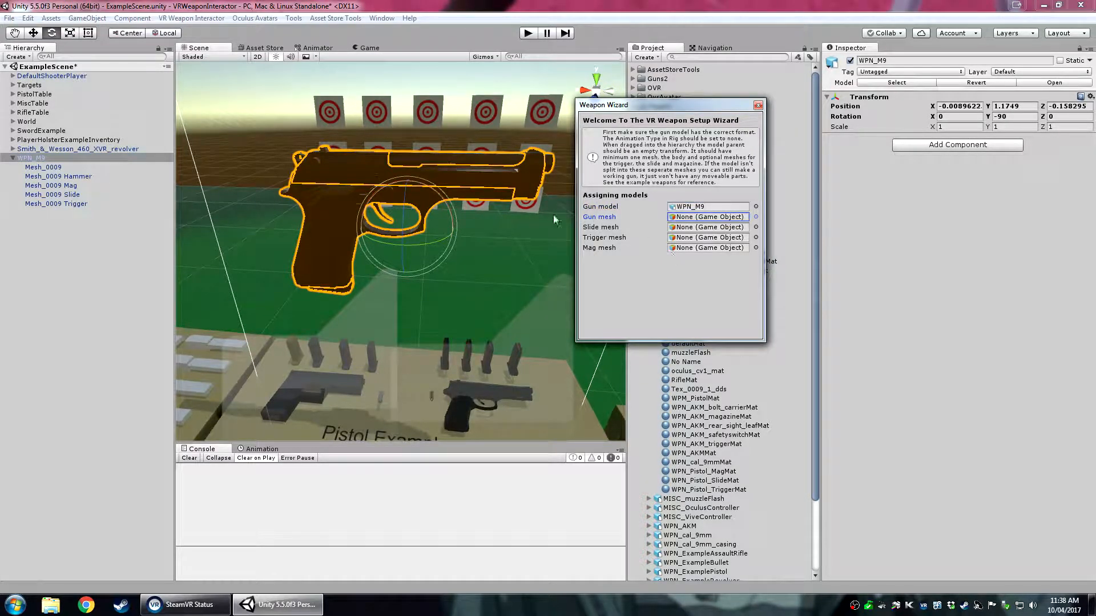
left_click(59, 167)
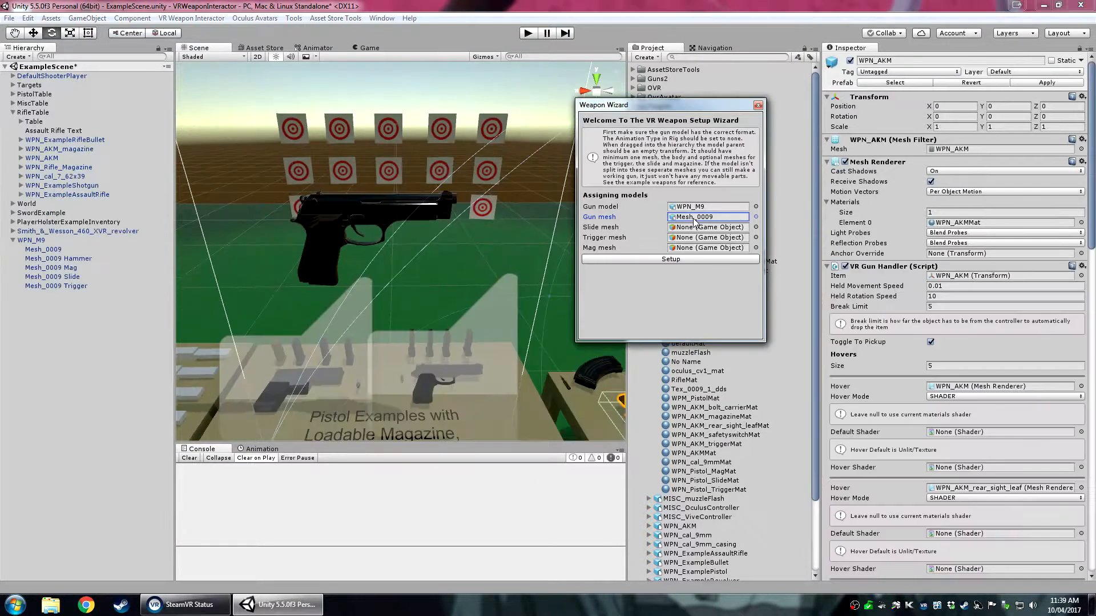
left_click(76, 277)
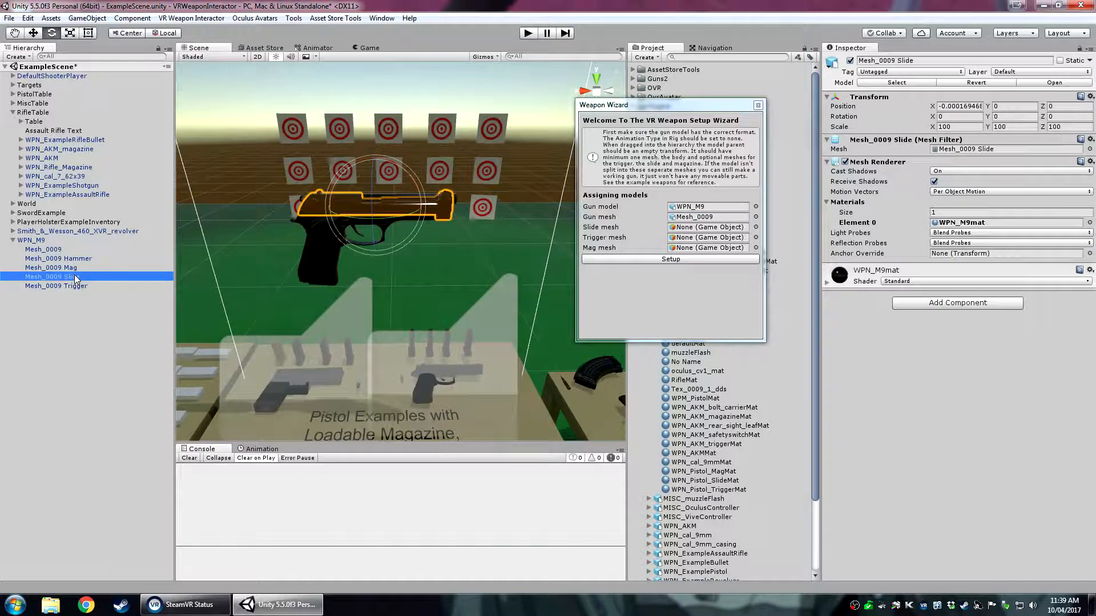
left_click_drag(73, 279, 700, 231)
left_click(693, 228)
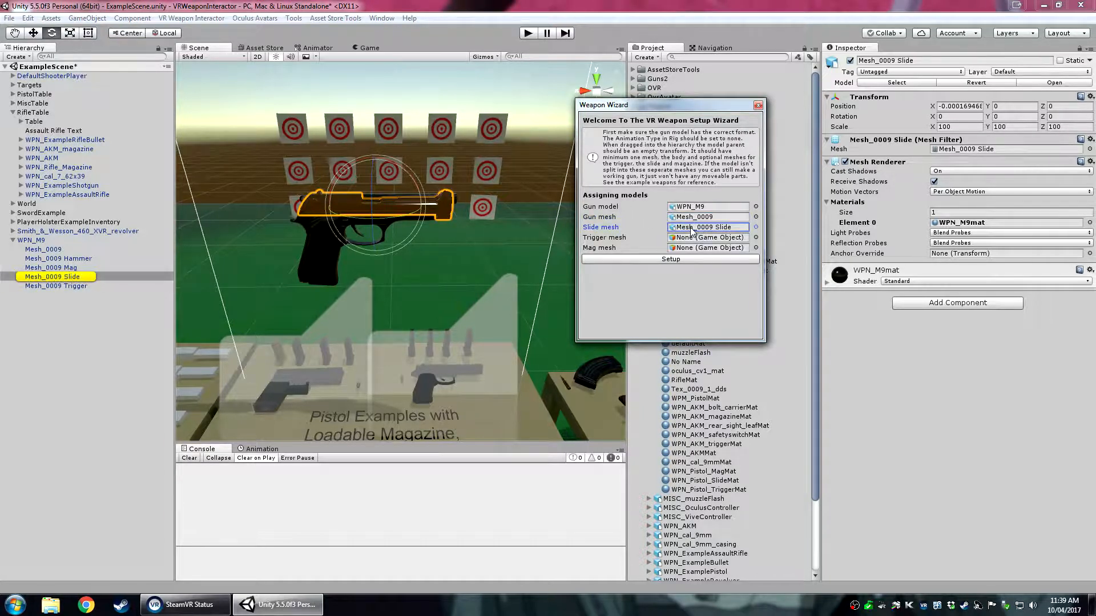
Assign Mesh_0009 Trigger as the trigger mesh and Mesh_0009 Mag as the mag mesh.
left_click(696, 250)
left_click(680, 238)
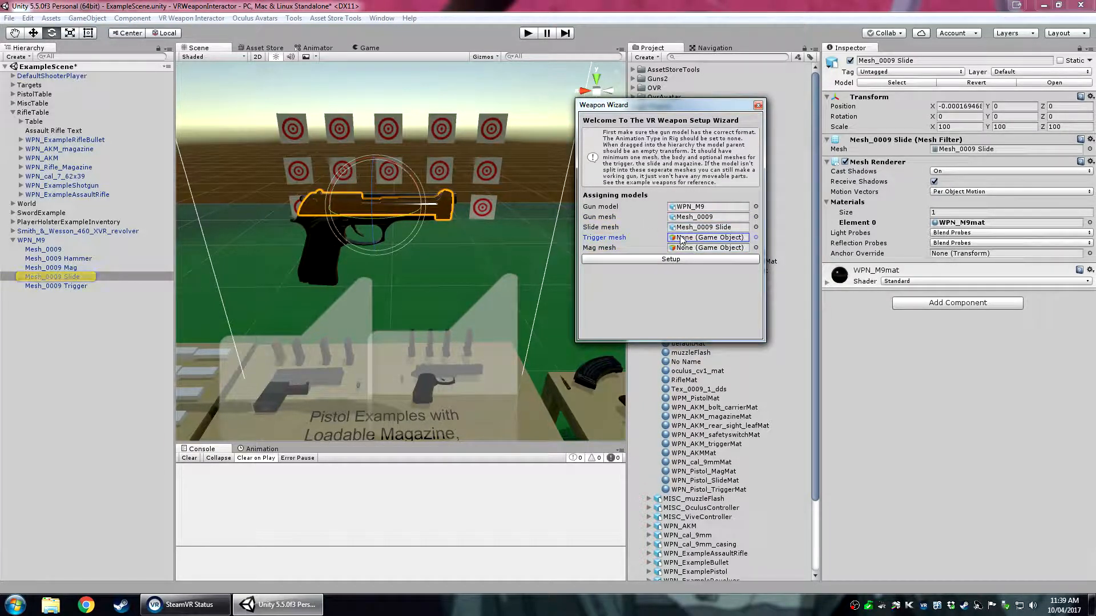
left_click(684, 229)
left_click(701, 238)
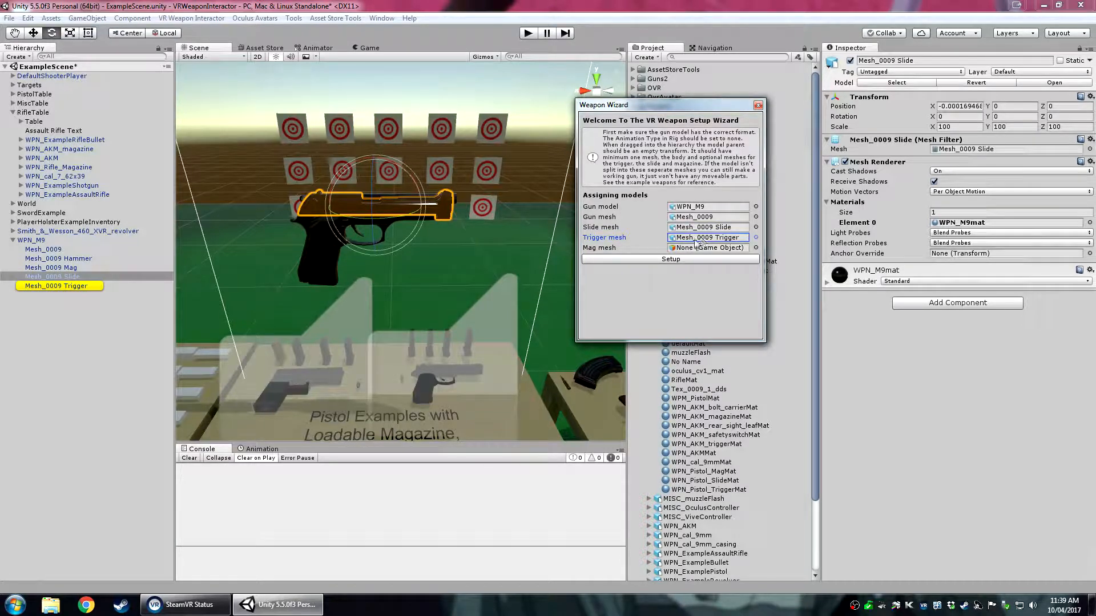
left_click_drag(70, 268, 685, 251)
left_click(707, 246)
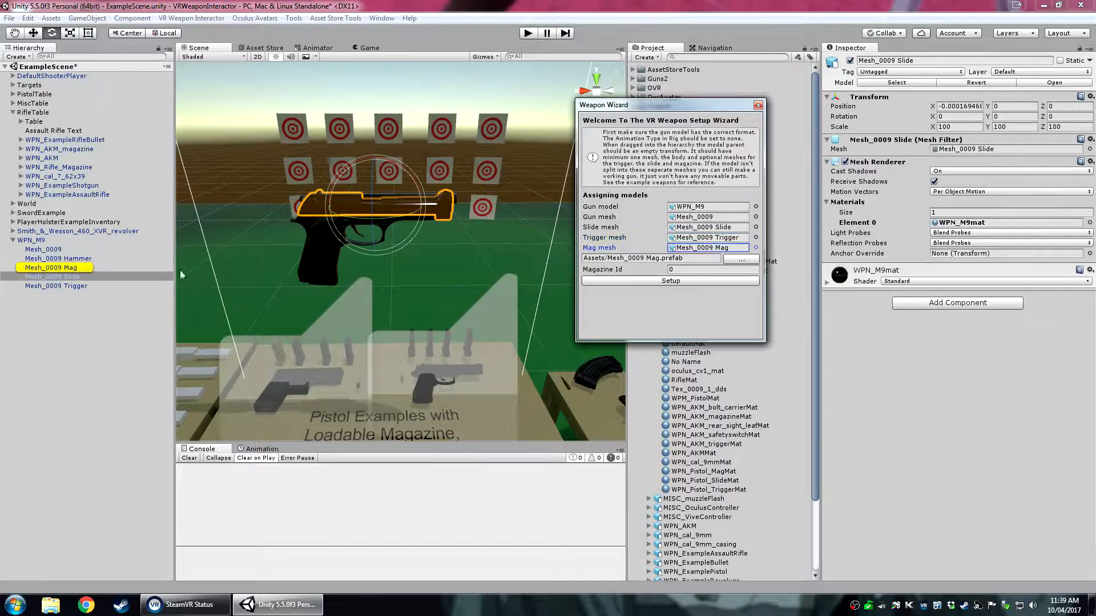
Create a TutorialM9 folder inside the project's Assets folder and choose it as the magazine prefab's save location.
left_click(45, 269)
middle_click_drag(303, 267, 325, 252)
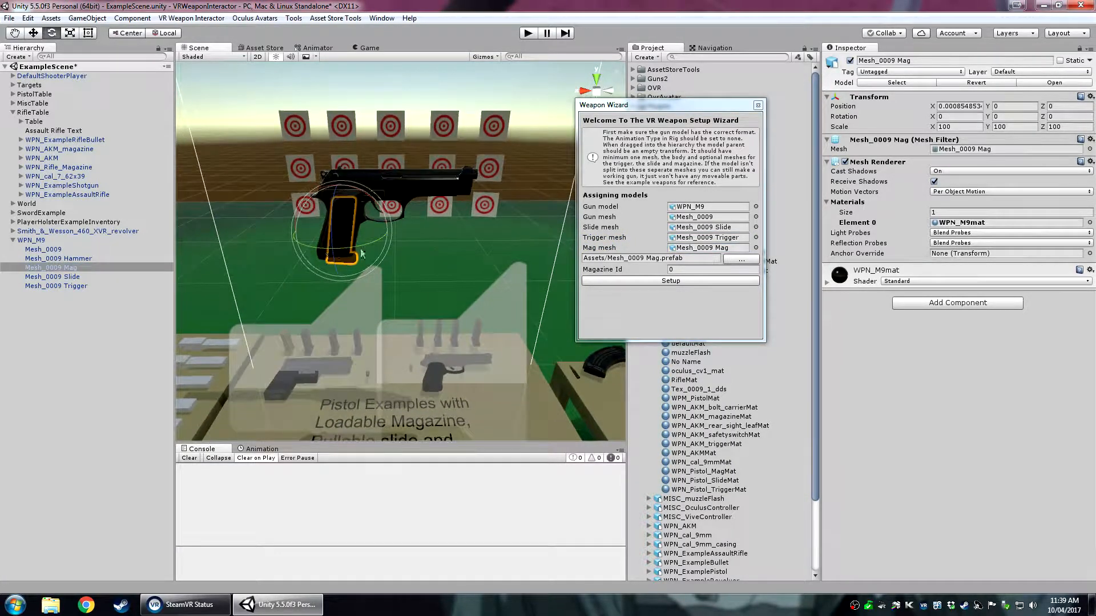
left_click(659, 262)
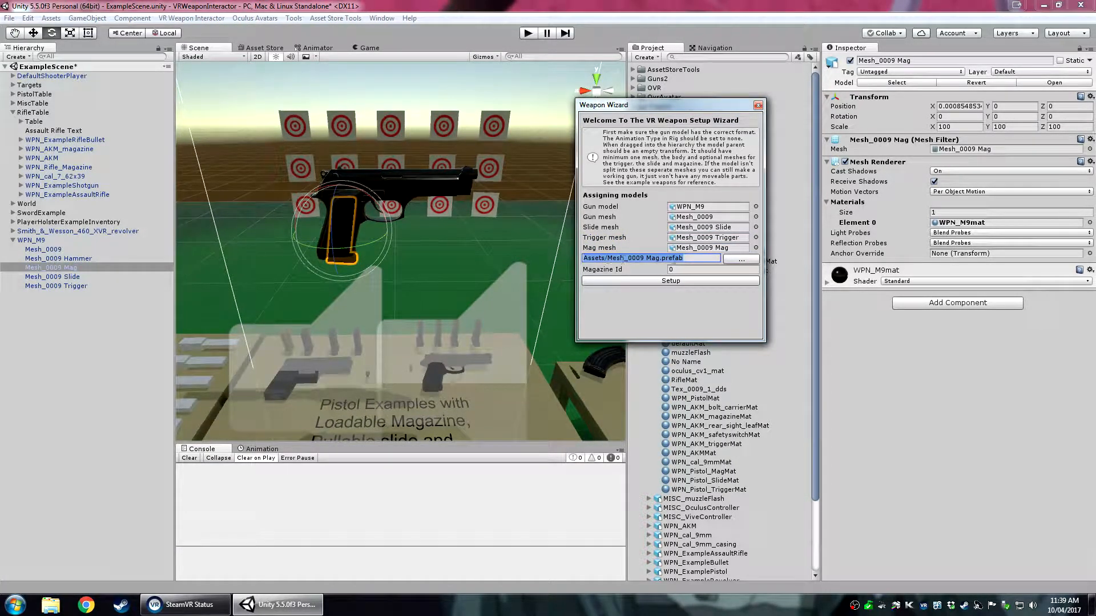
left_click(741, 259)
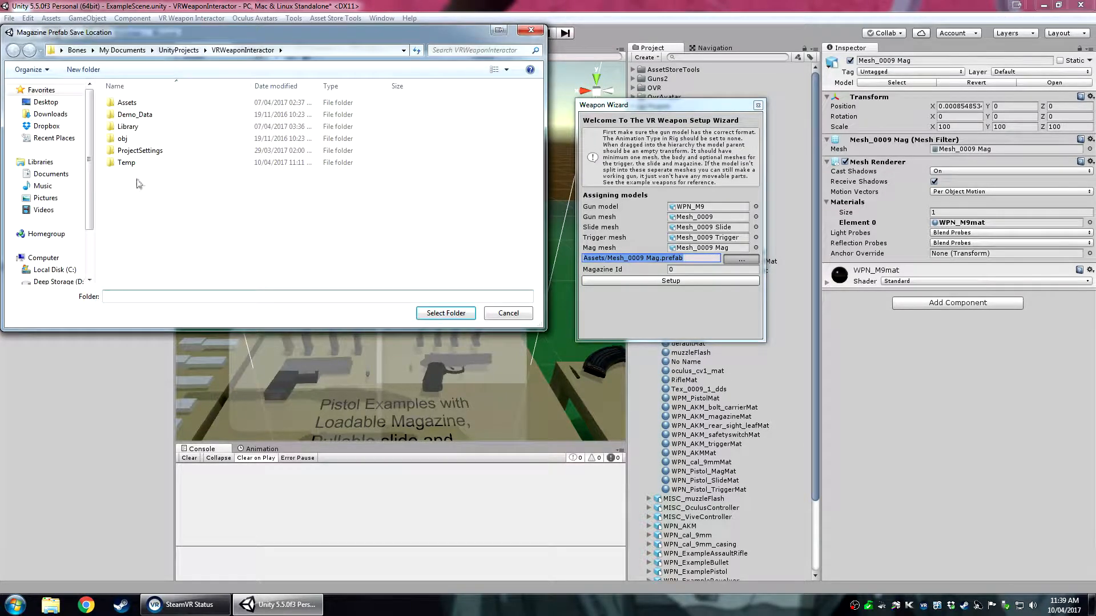
double_click(132, 104)
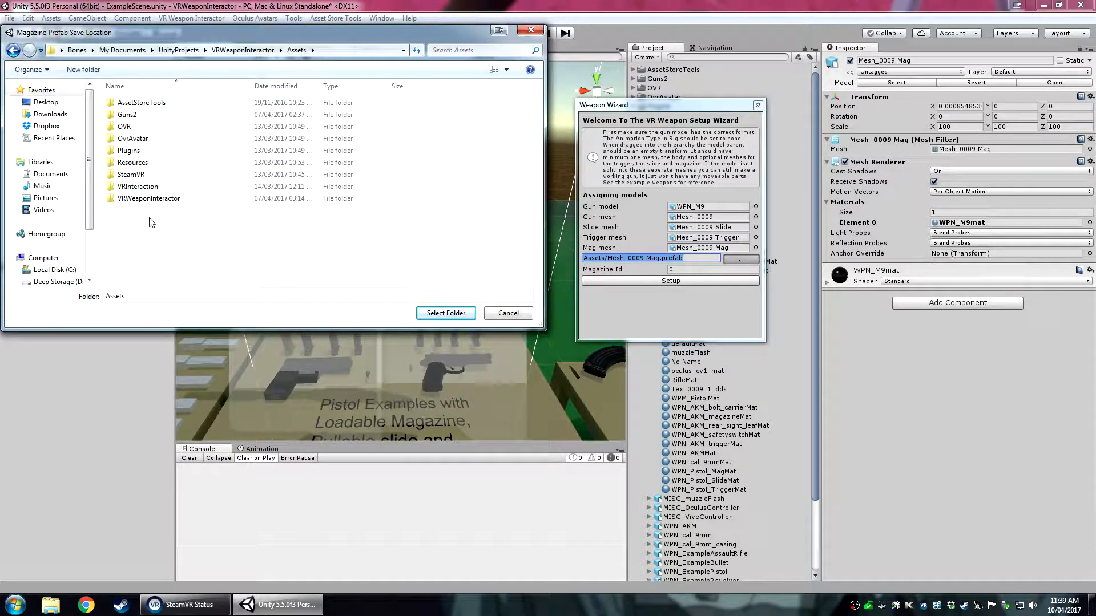
right_click(153, 238)
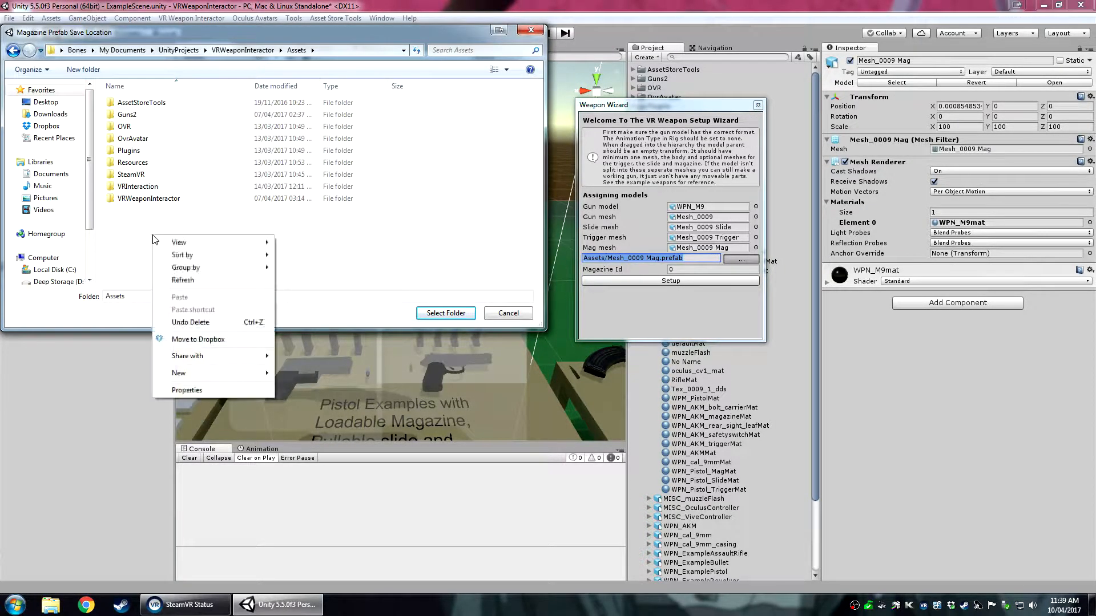
mouse_move(182, 373)
left_click(301, 372)
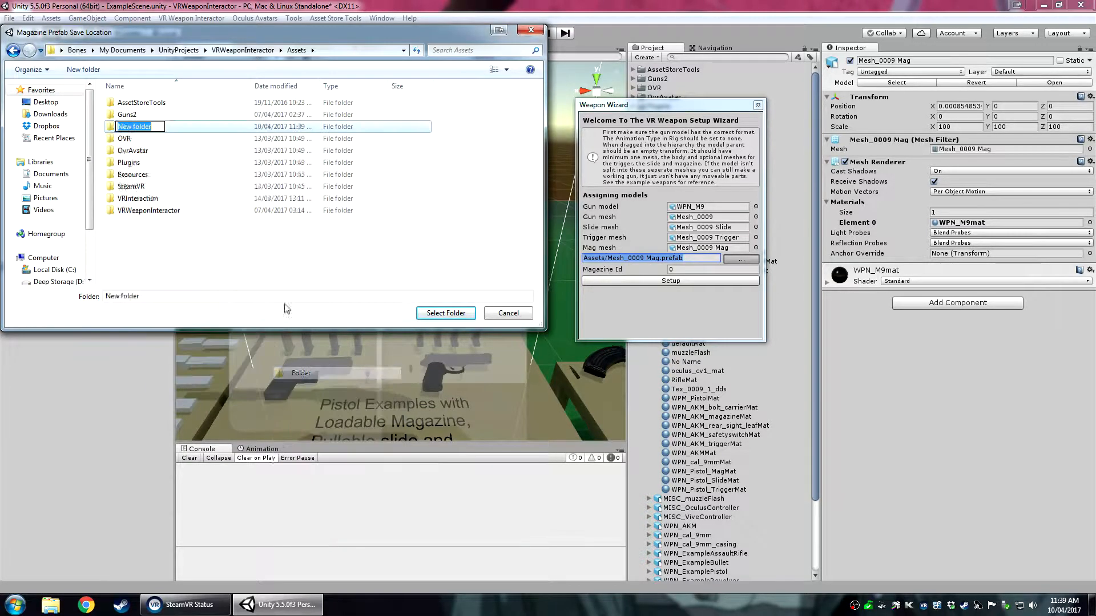
type("TutorialM9")
key("Return")
key("Return")
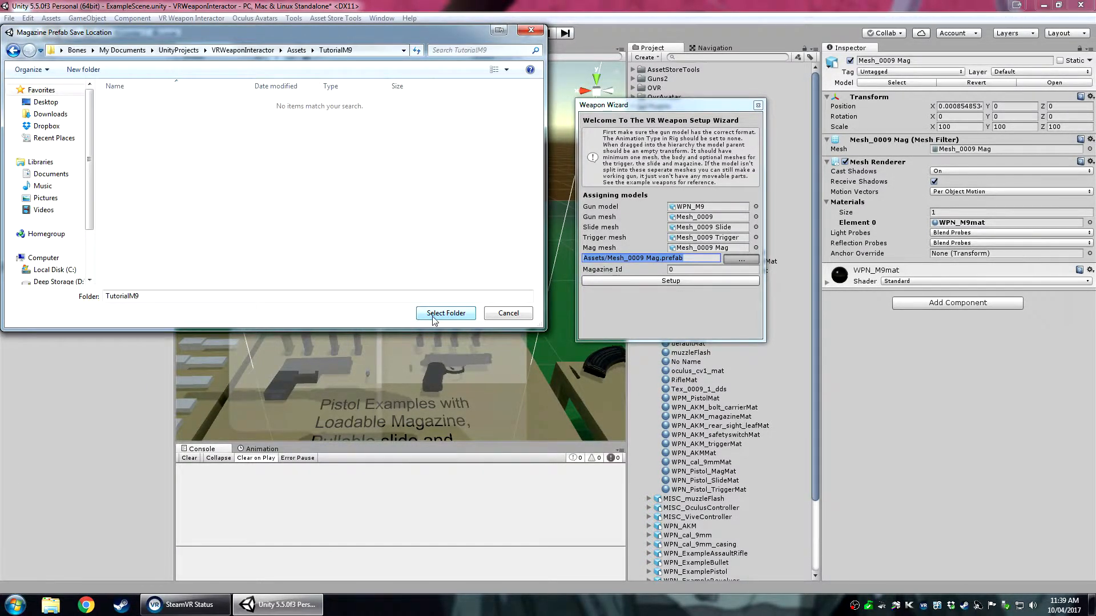
left_click(433, 316)
Rename the magazine prefab file in the save path to TutorialM9.prefab.
left_click(691, 269)
left_click(655, 259)
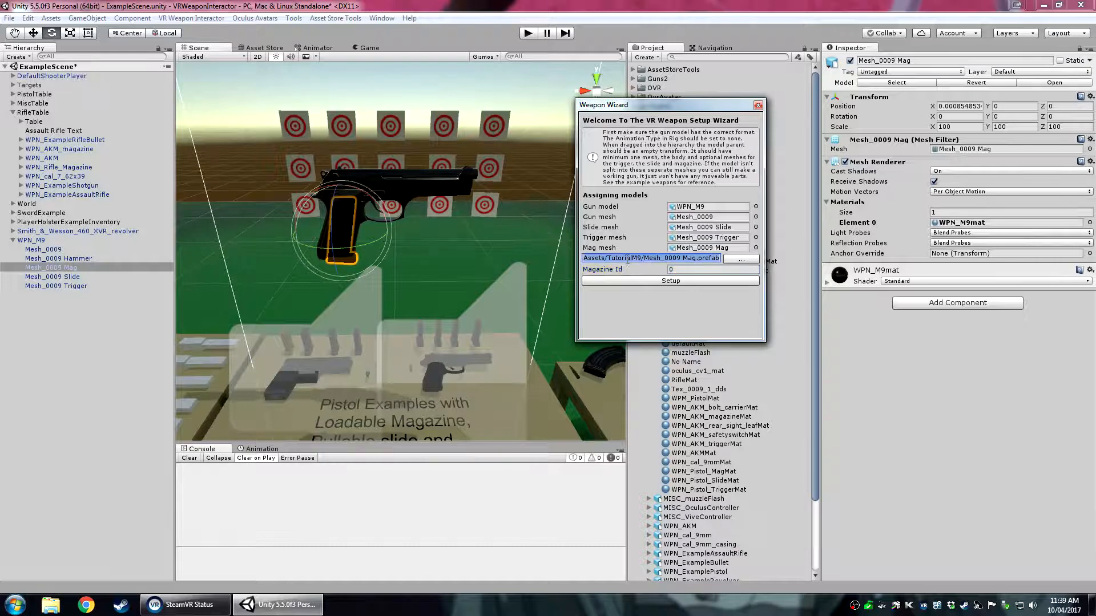
left_click(641, 259)
key("shift+Right")
key("shift+Right")
key("shift+Right")
key("shift+Right")
key("shift+Right")
key("shift+Right")
key("shift+Right")
key("shift+Right")
key("shift+Right")
key("shift+Right")
key("shift+Right")
key("shift+Right")
key("shift+Right")
type("Tutori")
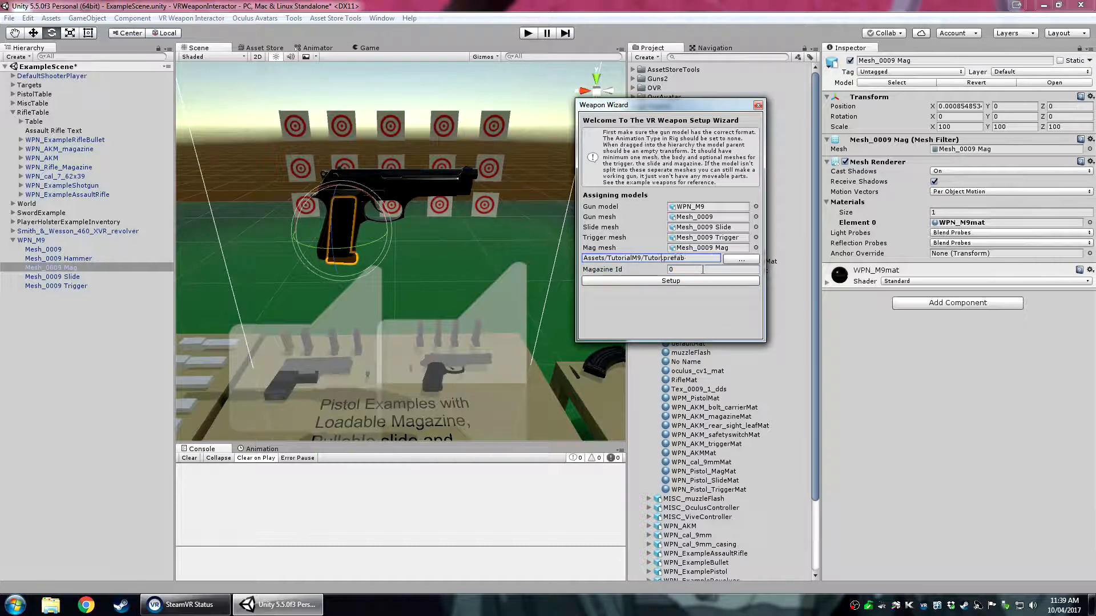
type("alM9")
Set the Magazine Id to 55 and run the weapon setup.
left_click(703, 270)
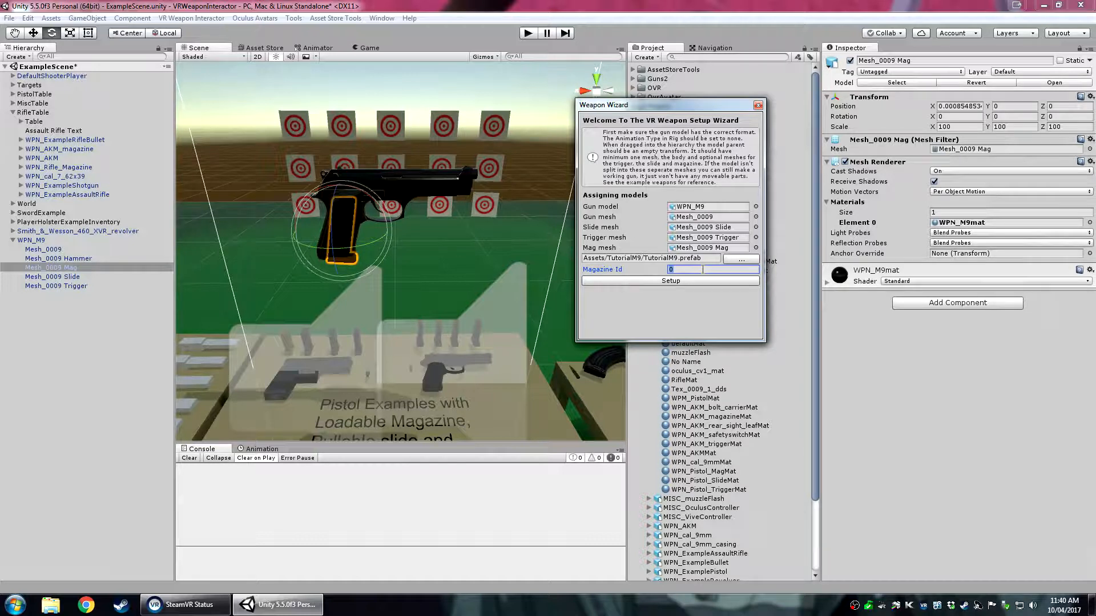
type("55")
key("shift+Tab")
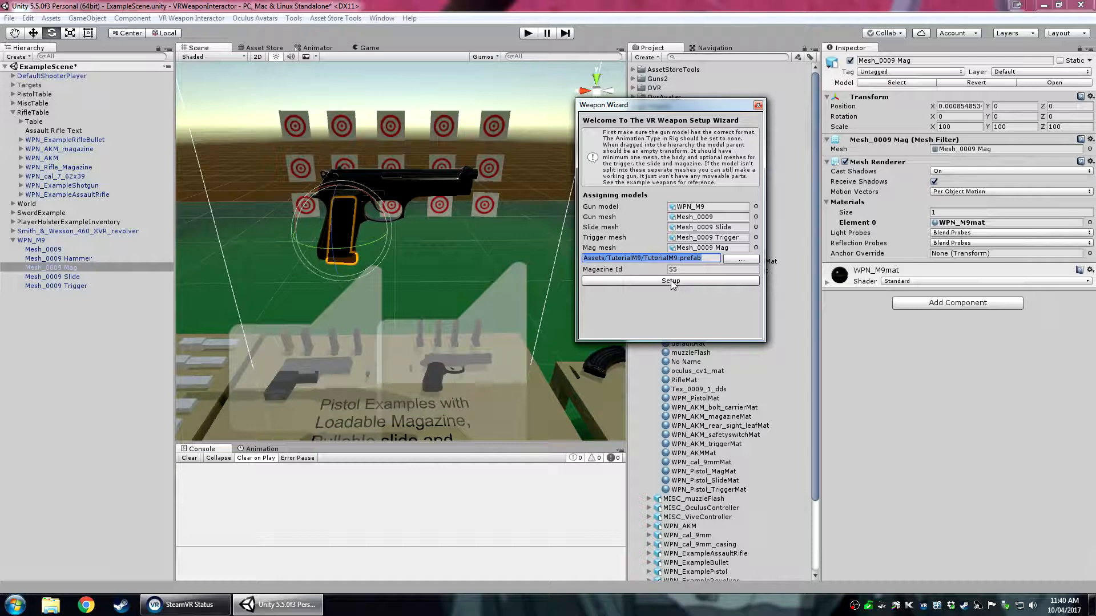
left_click(671, 282)
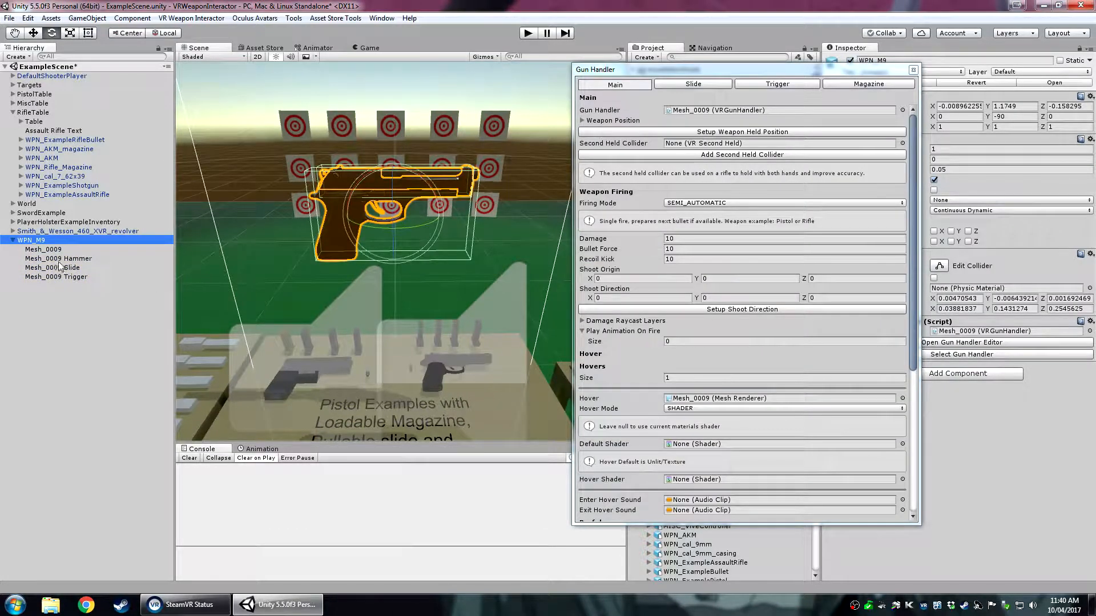
Examine the components added to WPN_M9 and its body, hammer, slide and trigger meshes.
left_click_drag(733, 70, 607, 44)
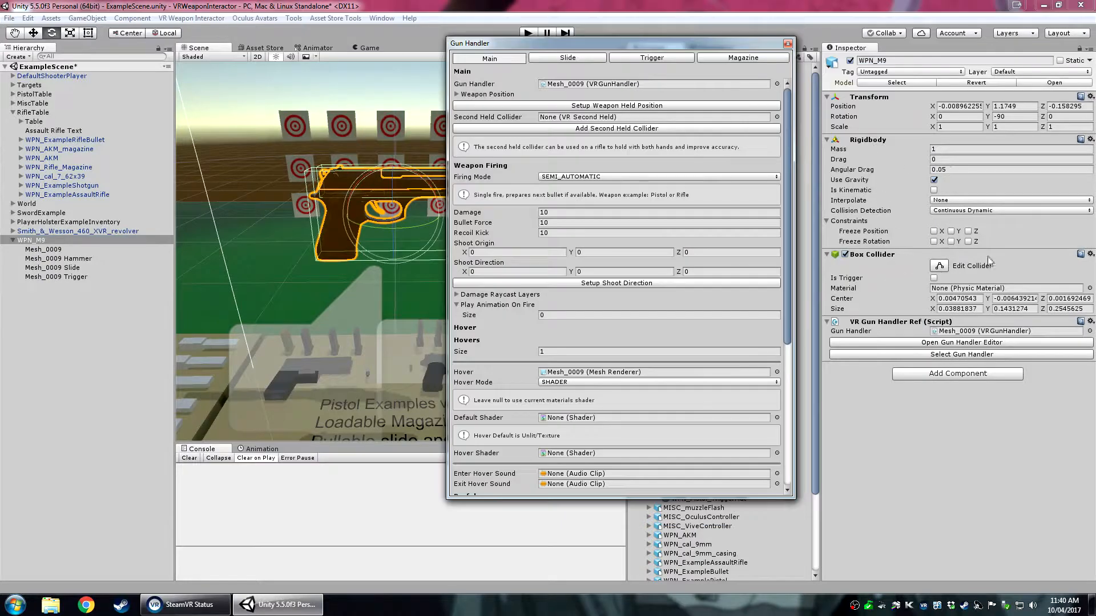
left_click(47, 250)
key("Down")
key("Down")
key("Down")
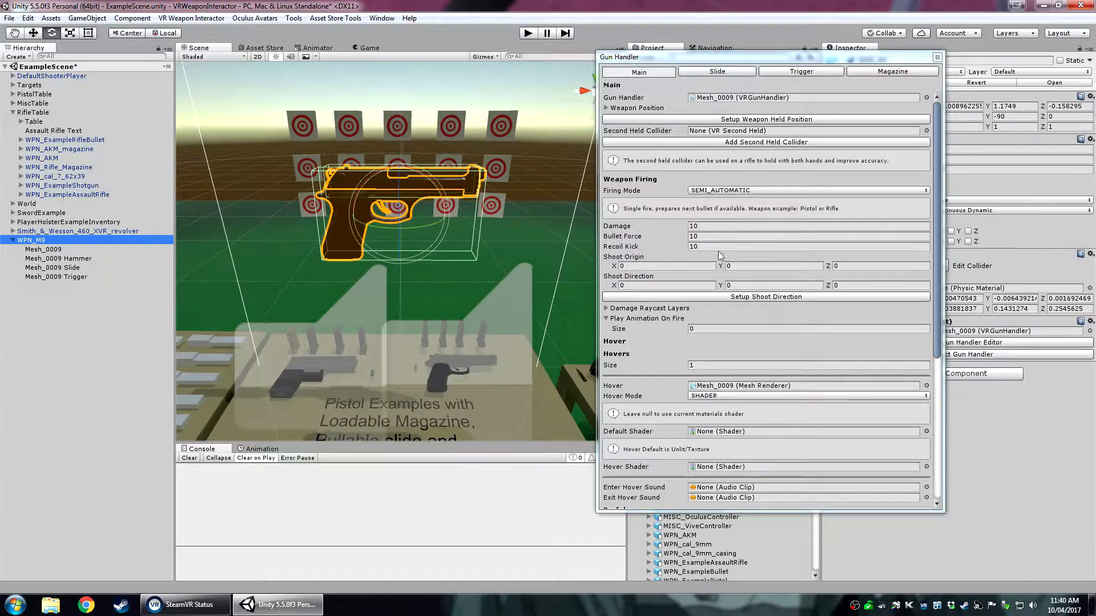
Look through the Gun Handler's trigger, magazine and main settings, including the Weapon Position section.
left_click(800, 71)
left_click(883, 72)
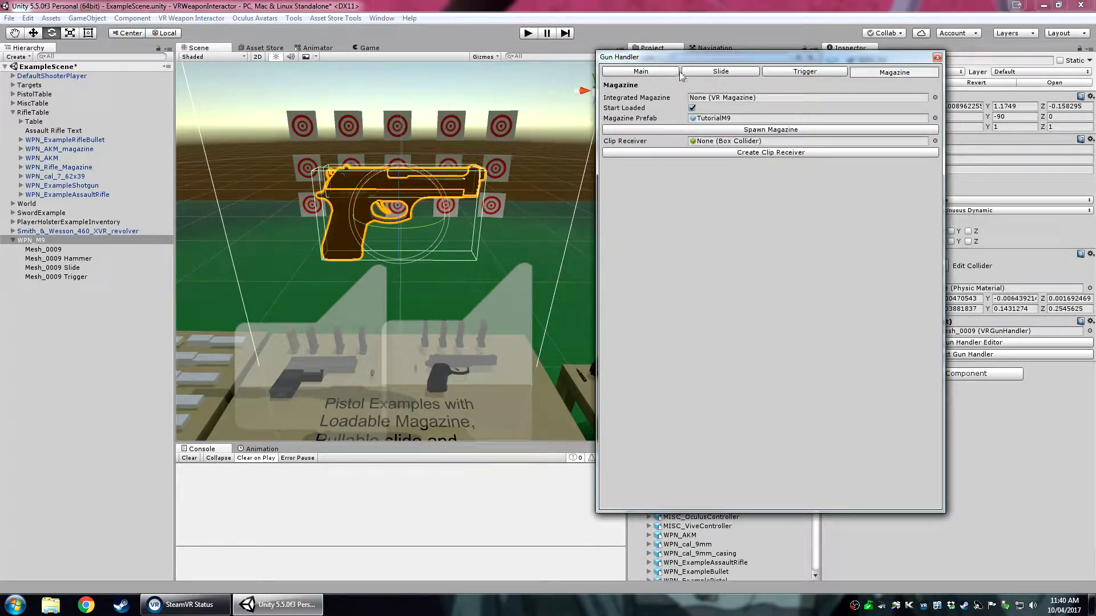
left_click(658, 72)
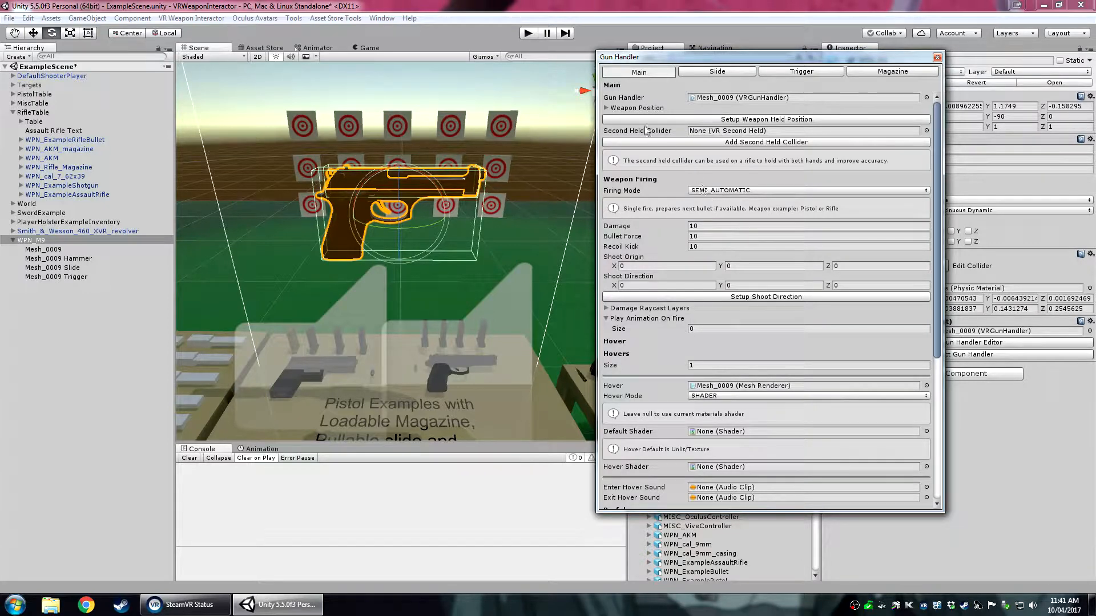
left_click(607, 108)
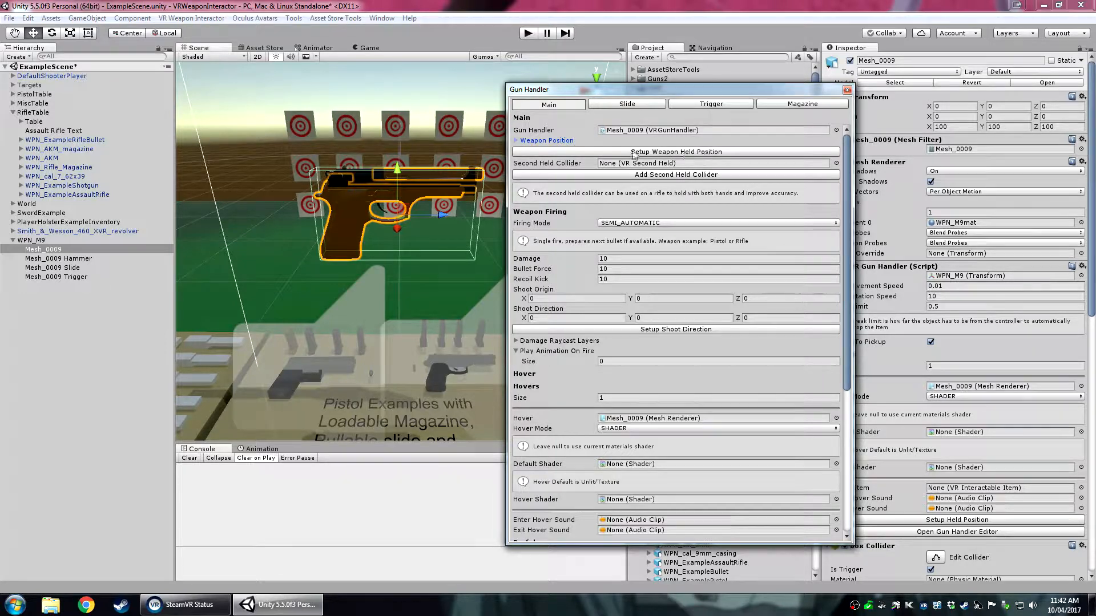
Start the weapon held position setup for the pistol and create a SteamVR reference controller.
left_click(666, 155)
left_click_drag(561, 184, 583, 116)
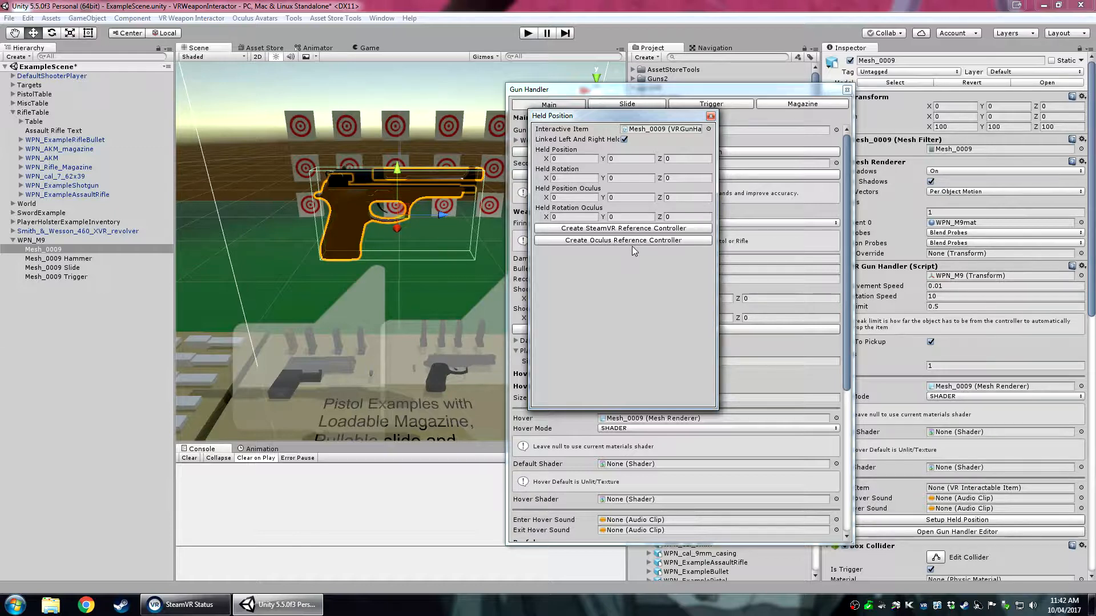
left_click(606, 228)
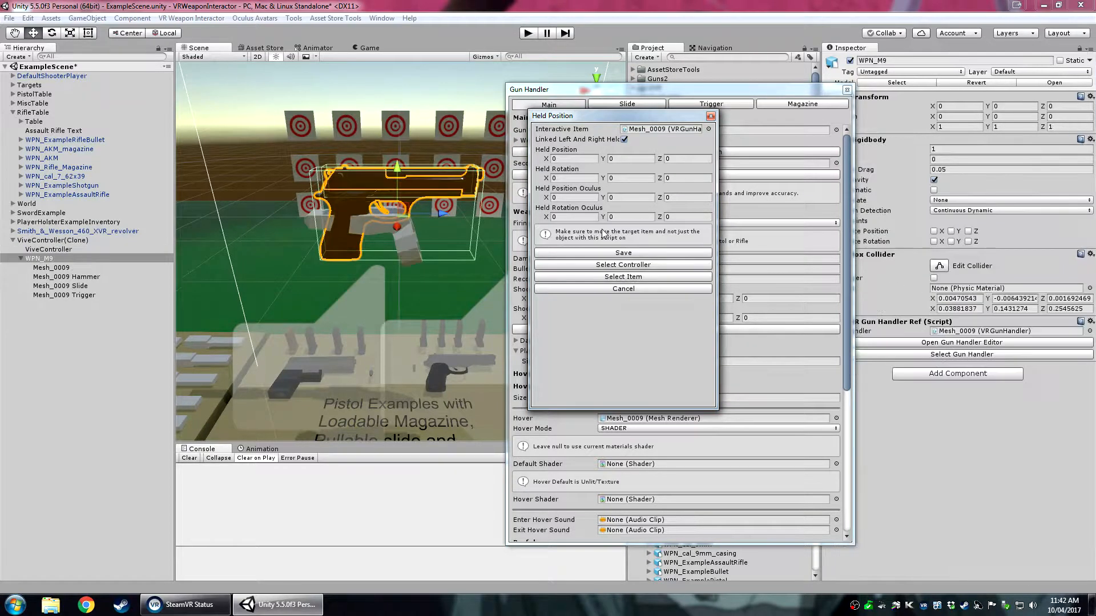
Try rotating the ViveController mesh alone and the whole ViveController(Clone) together with the pistol.
mouse_move(378, 219)
left_mouse_down("alt")
mouse_move(395, 286)
mouse_move(365, 220)
left_mouse_up("alt")
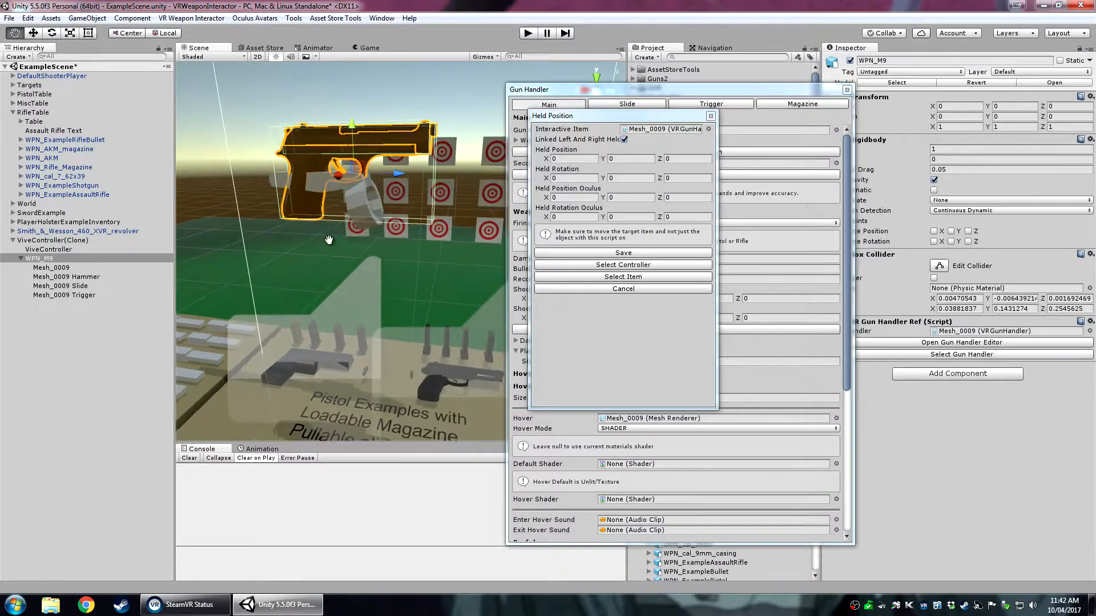
left_click(361, 214)
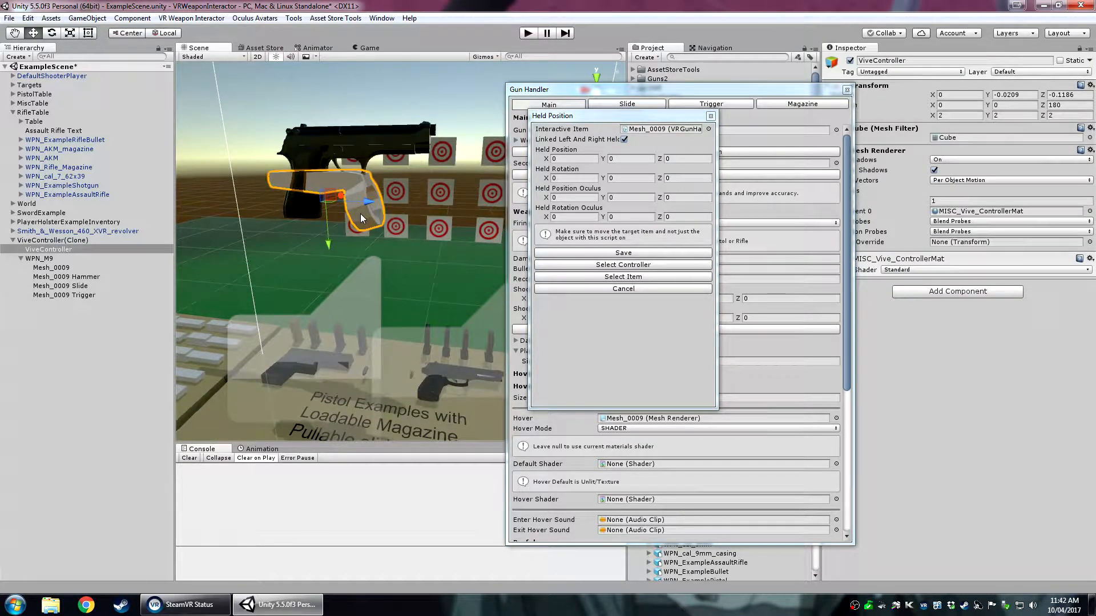
key("e")
left_click_drag(363, 188, 345, 160)
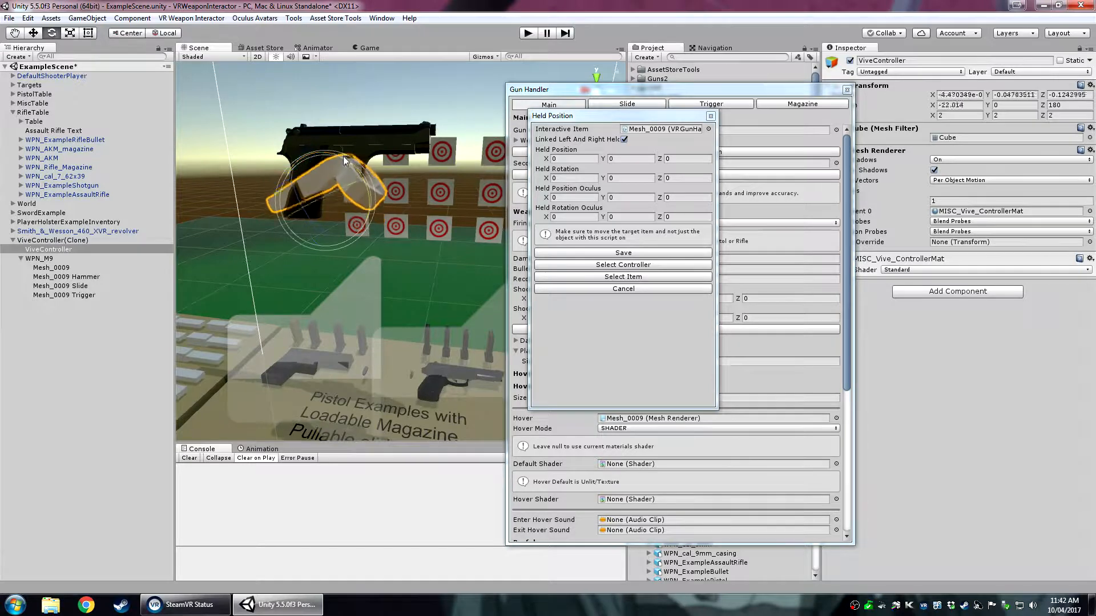
left_click(320, 135)
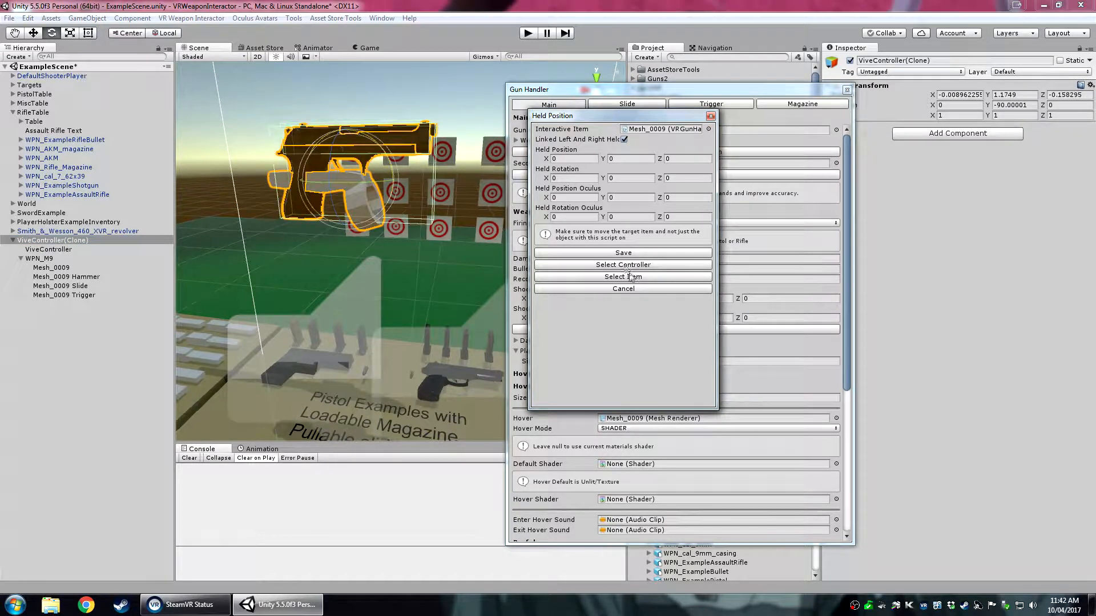
left_click_drag(415, 219, 294, 153, "alt")
Rotate WPN_M9 about 69.4° in X, move it to Y -0.0822, Z 0.0127 on the controller, and save the held position.
left_click(623, 277)
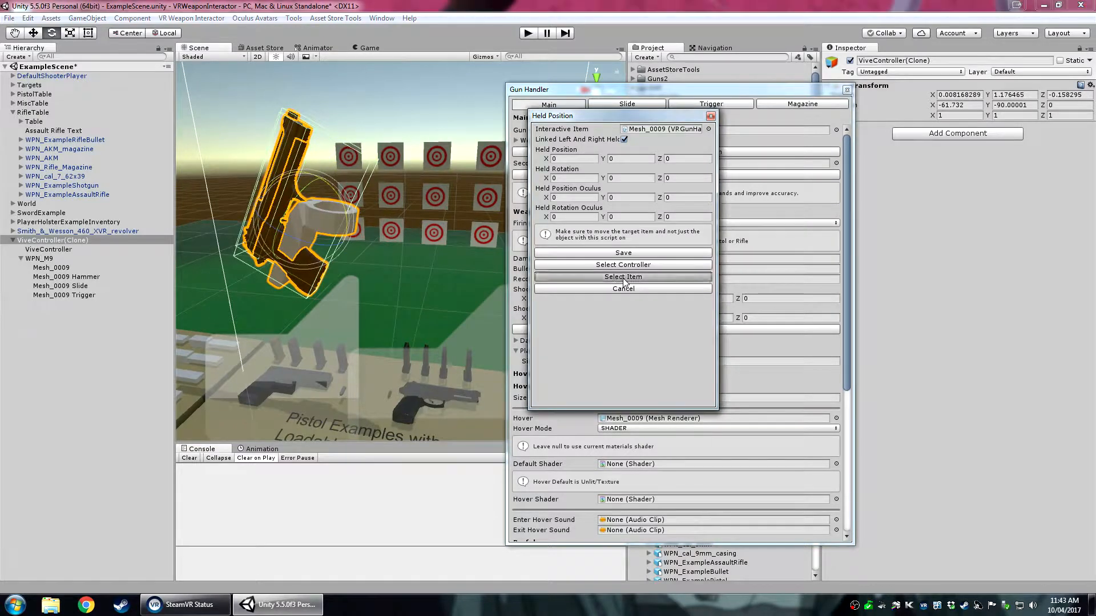
left_click_drag(338, 198, 329, 298)
key("w")
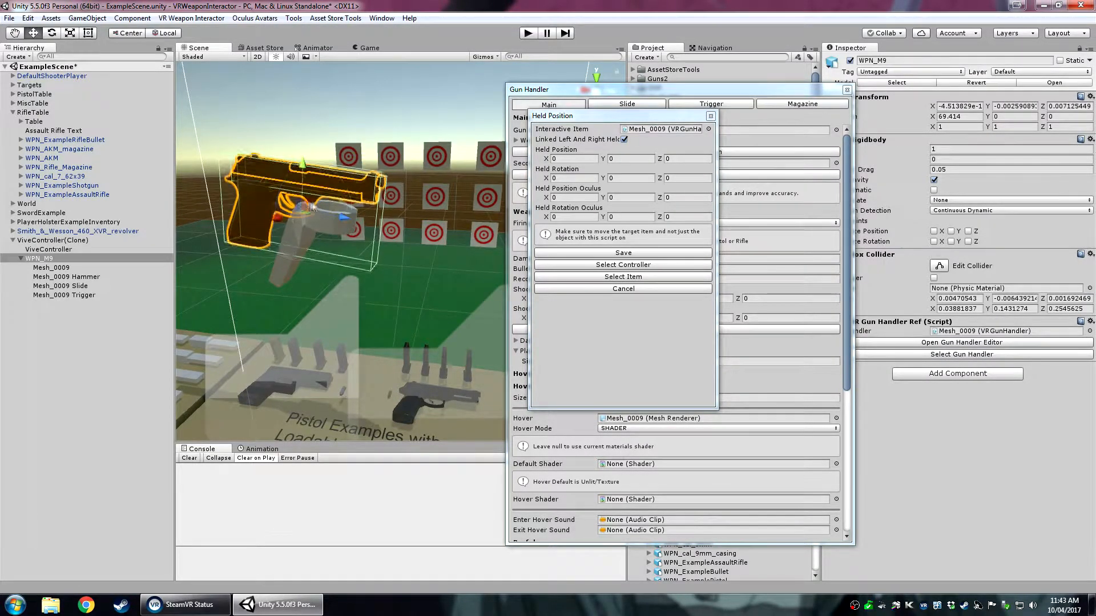
left_click_drag(309, 208, 355, 228)
key("f")
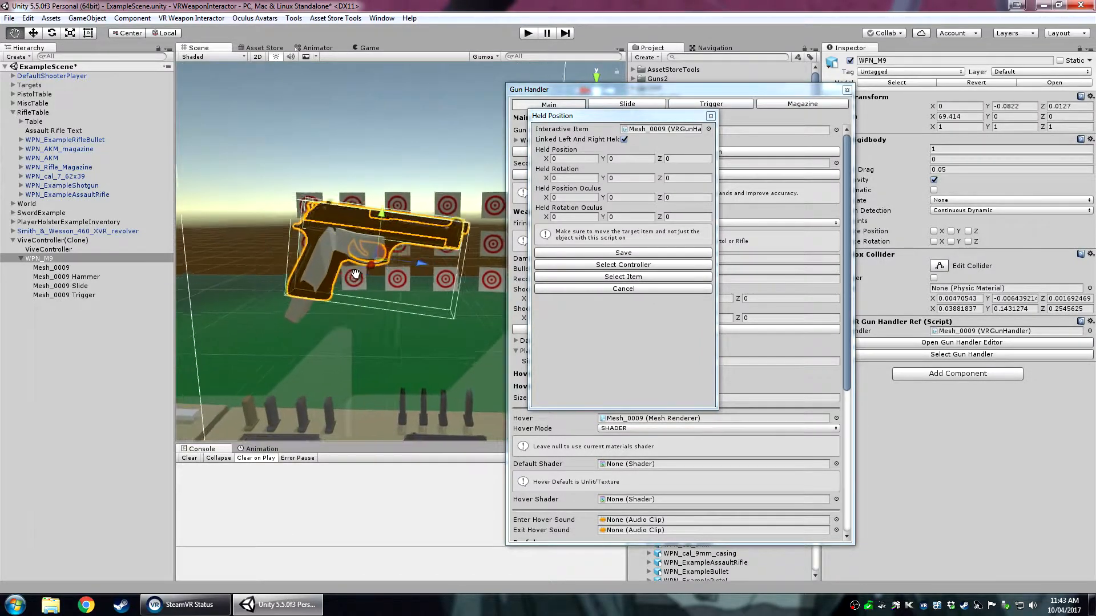
left_click(614, 253)
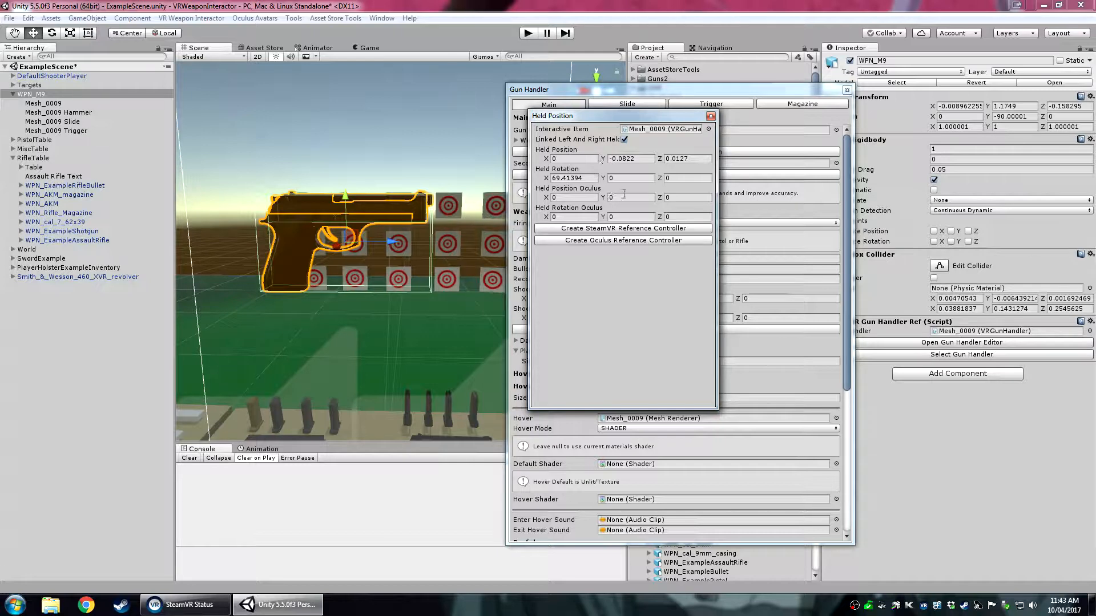
Create an Oculus reference controller, align WPN_M9 at about Y -0.0355, Z -0.0029 with 15.26° X rotation, and save the Oculus held position.
left_click(628, 240)
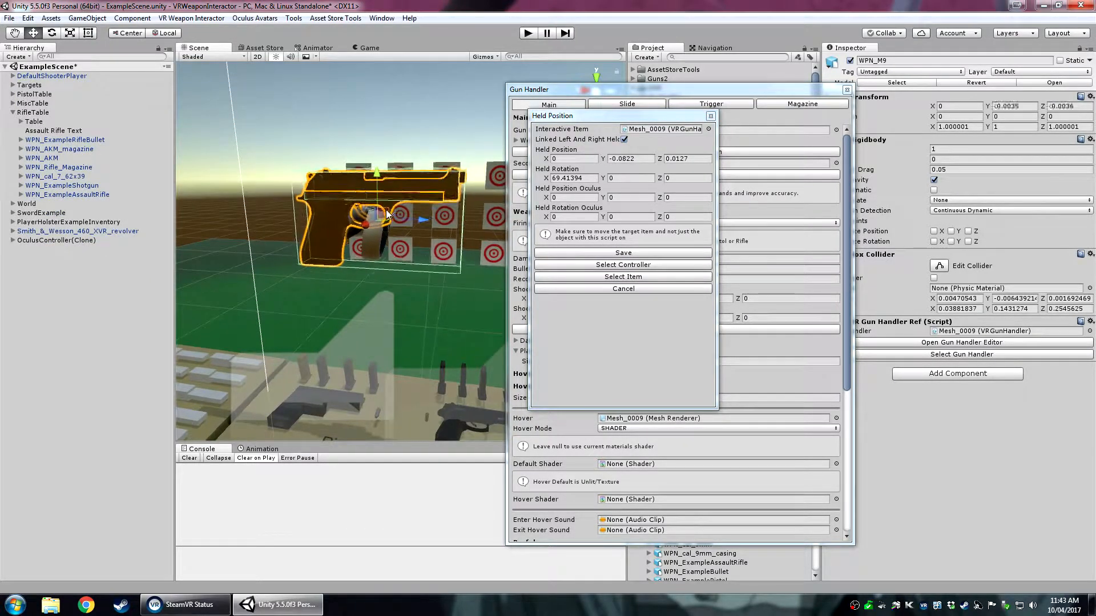
left_click_drag(388, 214, 384, 257)
key("e")
left_click(379, 315)
scroll(375, 317, "up", 5)
middle_click_drag(373, 317, 441, 335)
key("w")
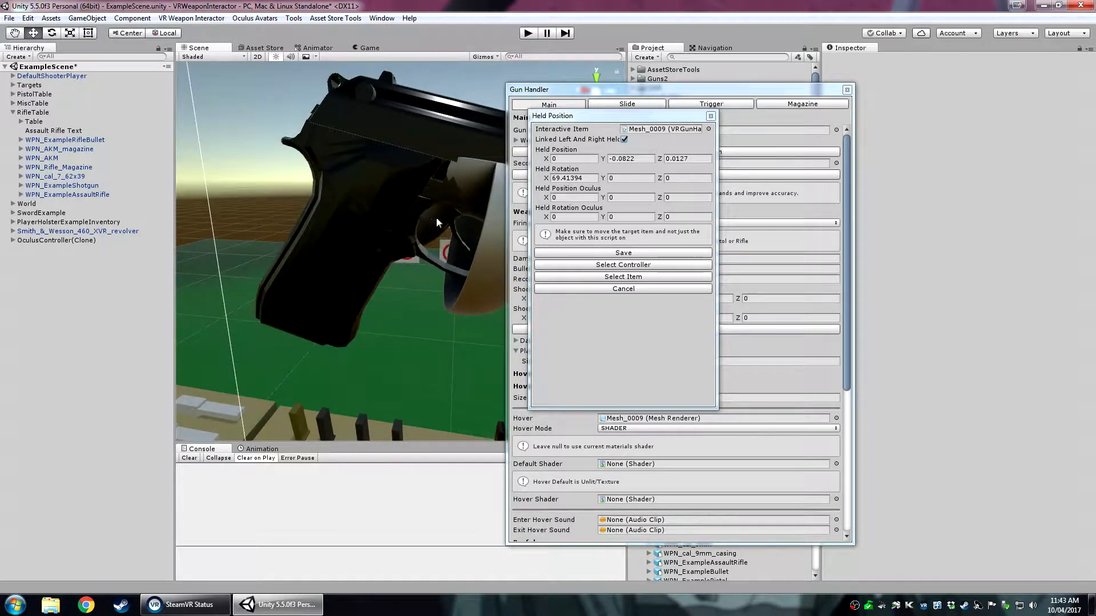
scroll(448, 246, "down", 6)
middle_click_drag(386, 279, 338, 193)
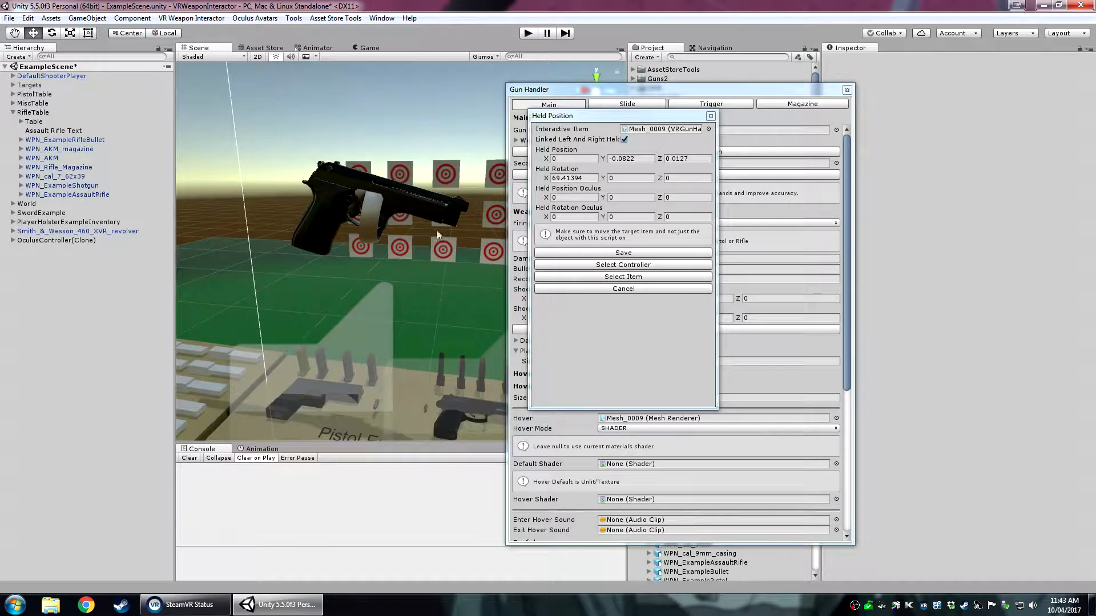
left_click(599, 252)
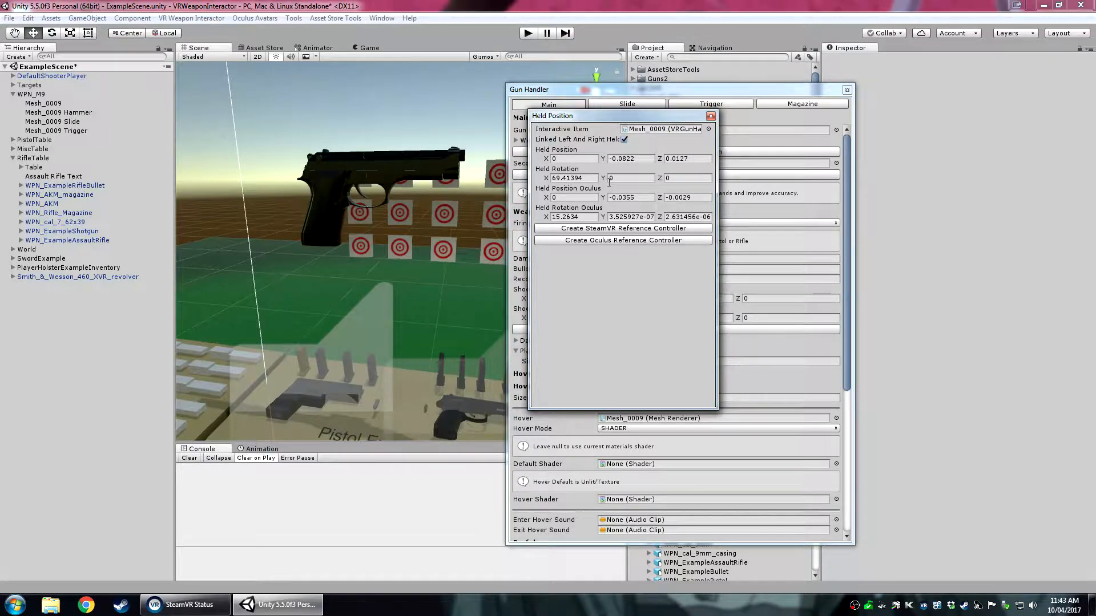
Unlink the left and right held positions and switch the Vive reference setup between hands, ending on the right-hand position.
left_click(624, 139)
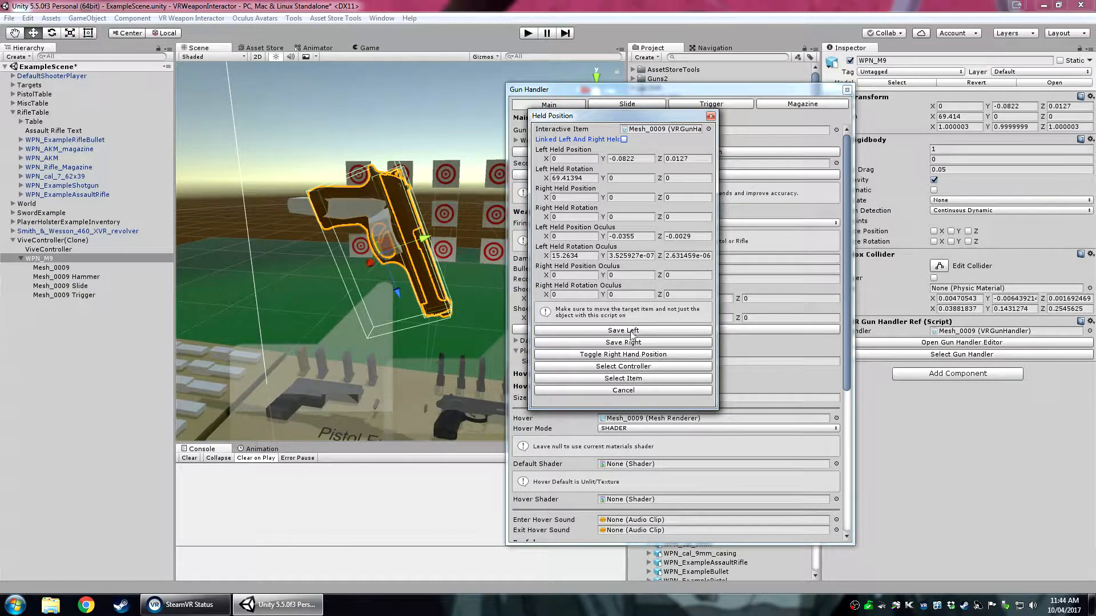
left_click(624, 356)
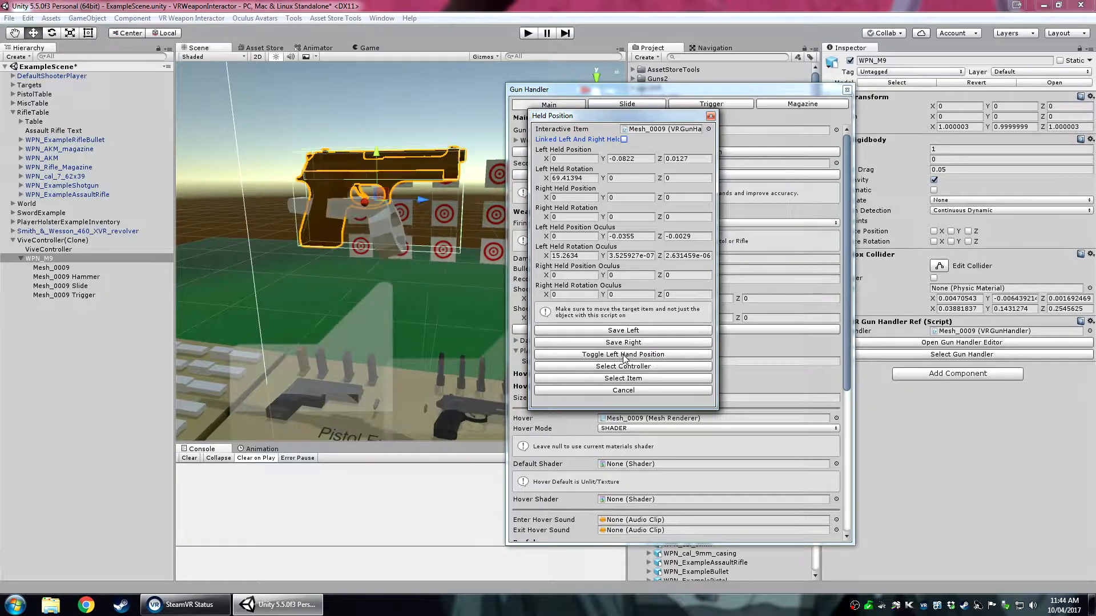
left_click(624, 355)
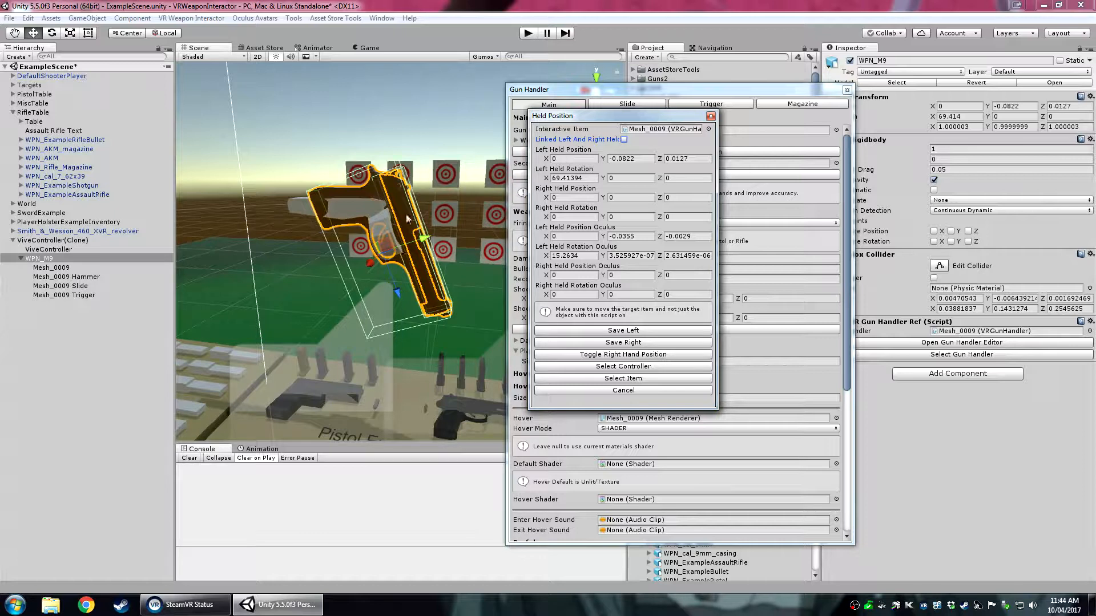
left_click(622, 355)
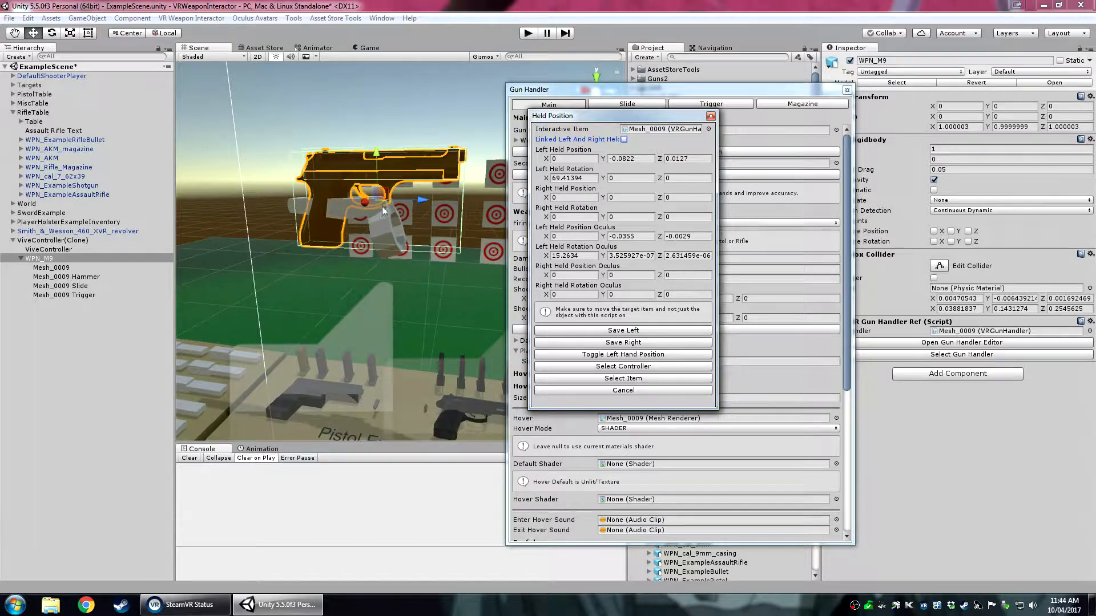
Rotate WPN_M9 and move it to about X 0.053, Y -0.0548, Z 0.0126 for the right hand, and finish the held position setup.
key("e")
left_click_drag(410, 167, 429, 286)
key("w")
left_click_drag(388, 219, 365, 244)
right_click_drag(432, 284, 240, 299)
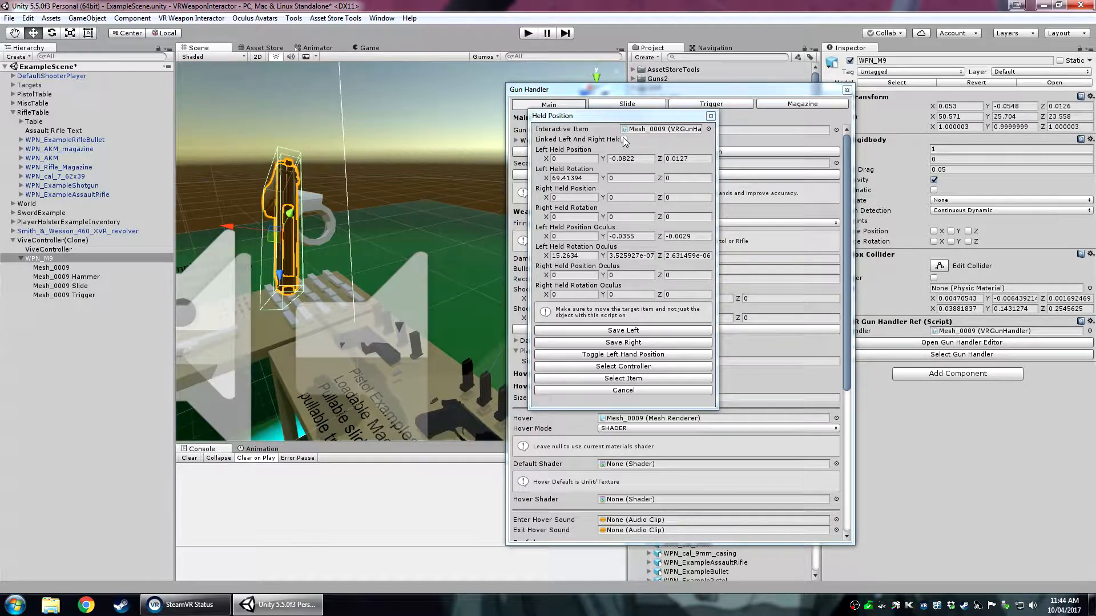
left_click(624, 333)
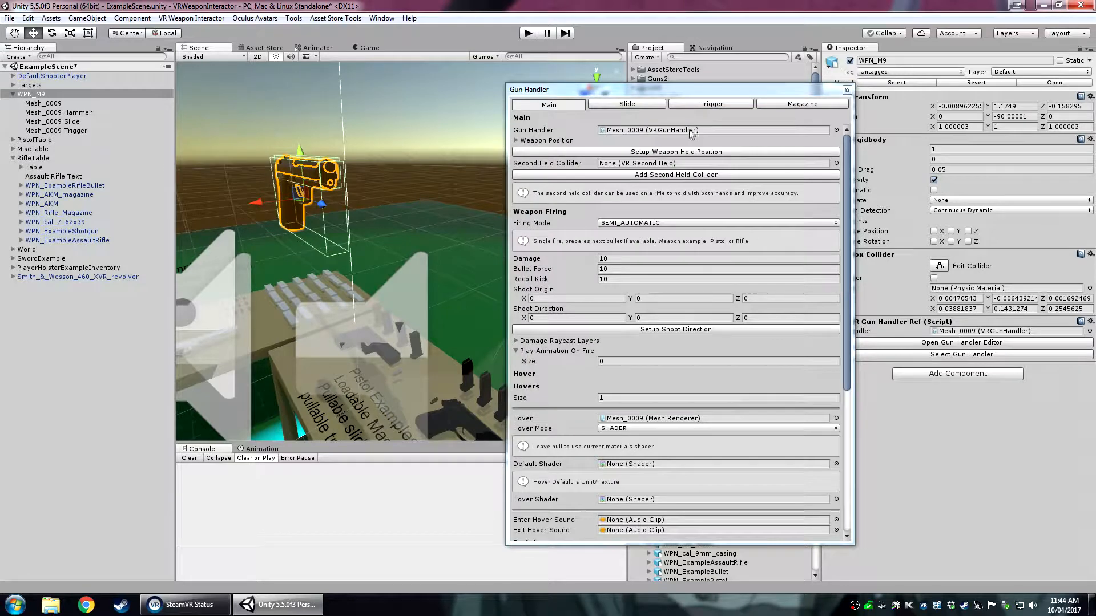
Examine the Second Held Collider setting and view the pistol from different sides.
left_click(651, 165)
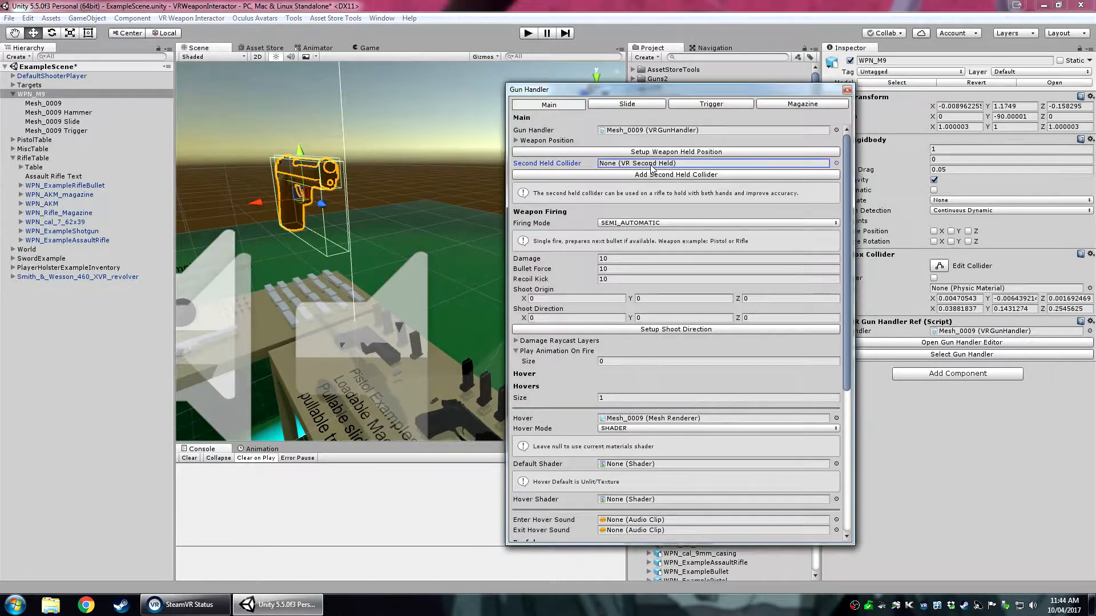
right_click_drag(342, 251, 399, 257)
middle_click_drag(257, 262, 393, 275)
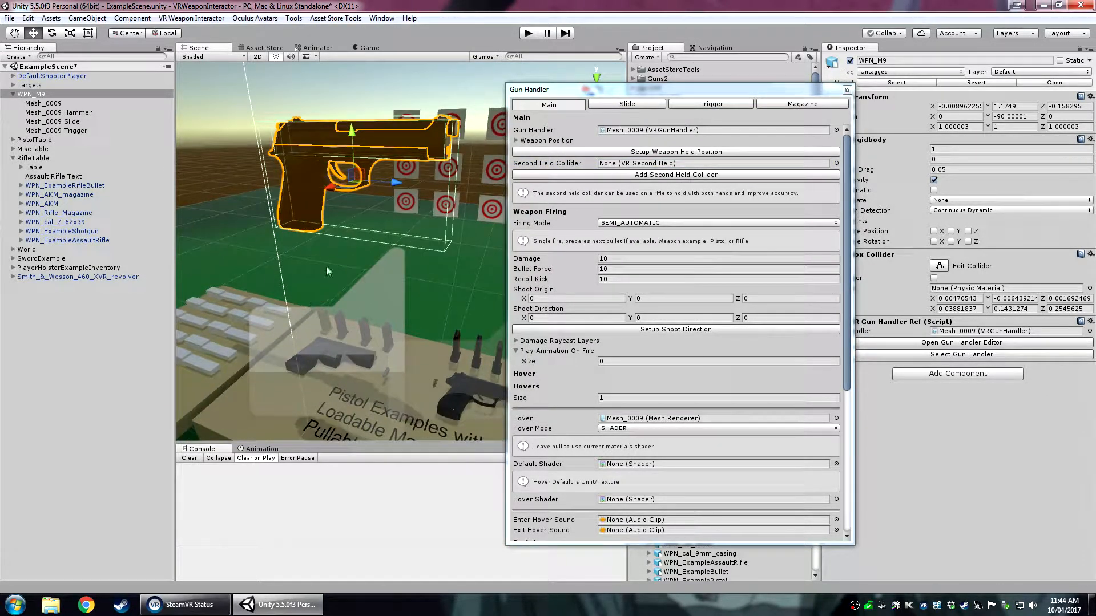
right_click_drag(319, 222, 623, 306)
right_click_drag(350, 311, 329, 260)
scroll(554, 190, "down", 3)
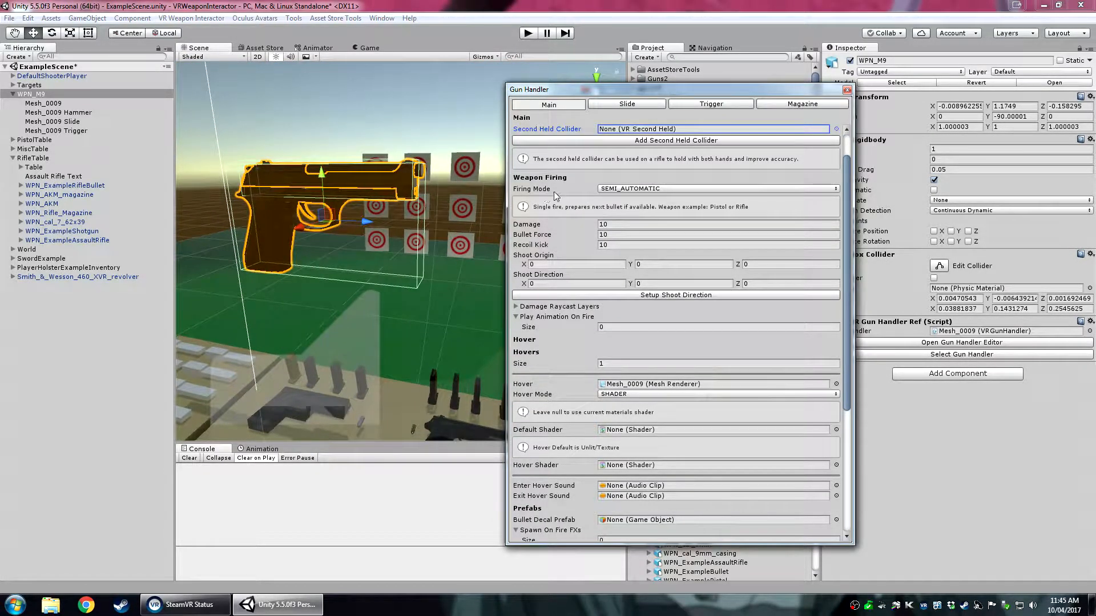
Try the FULLY_AUTOMATIC, BURST and PUMP_OR_BOLT_ACTION firing modes, and return the Firing Mode to SEMI_AUTOMATIC.
left_click(643, 189)
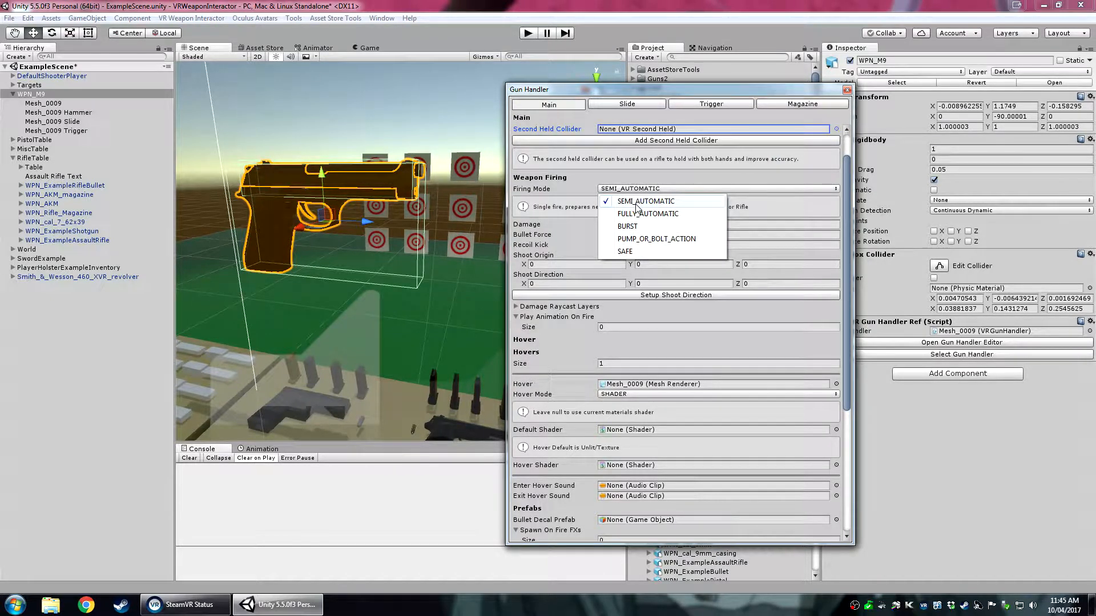
left_click(563, 215)
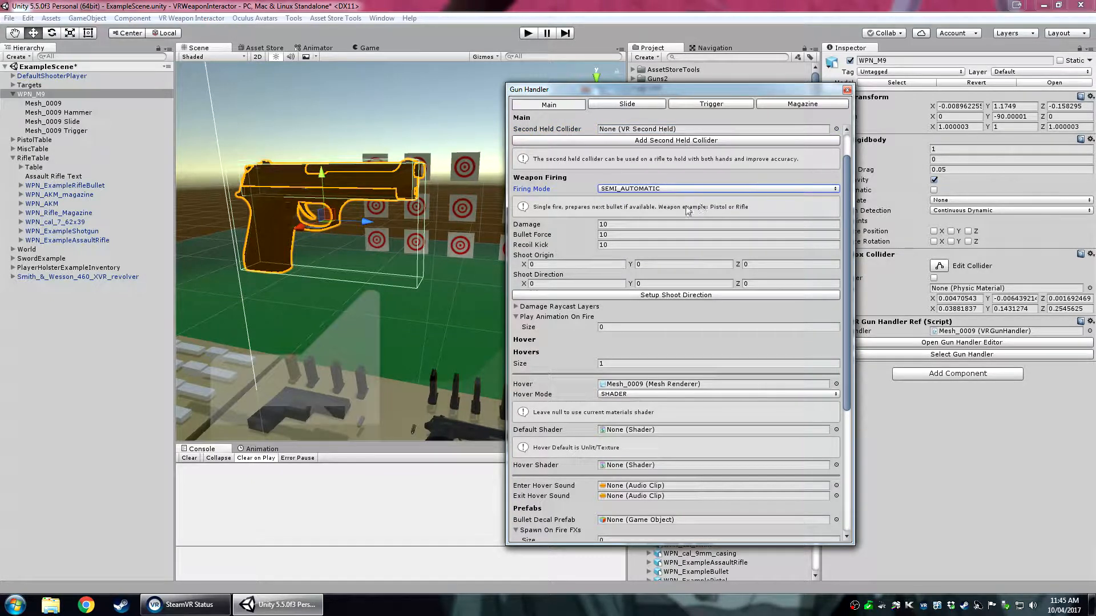
left_click(621, 189)
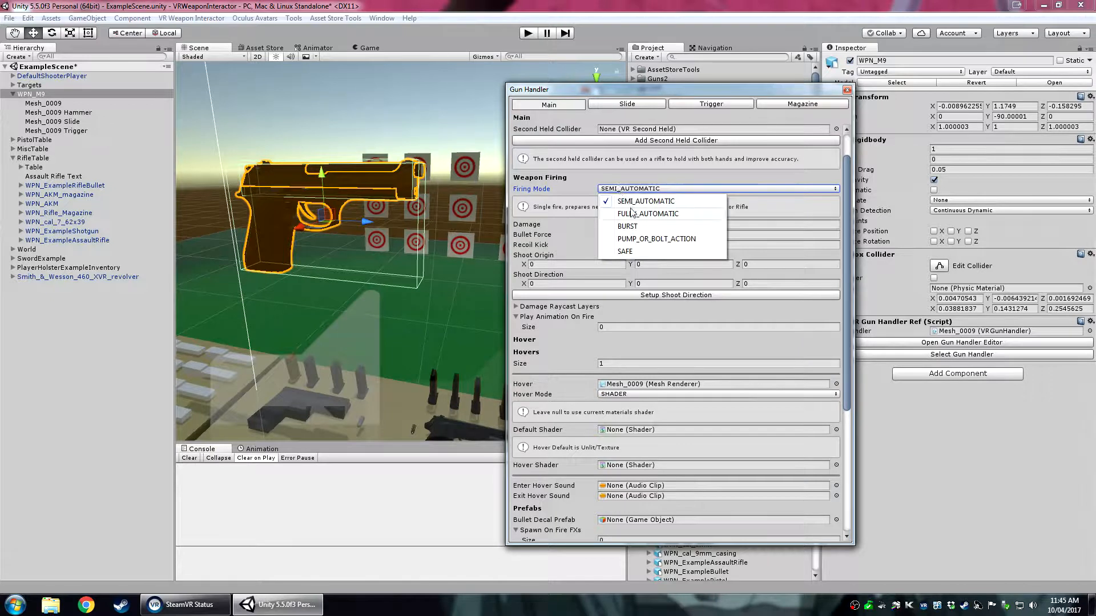
left_click(638, 213)
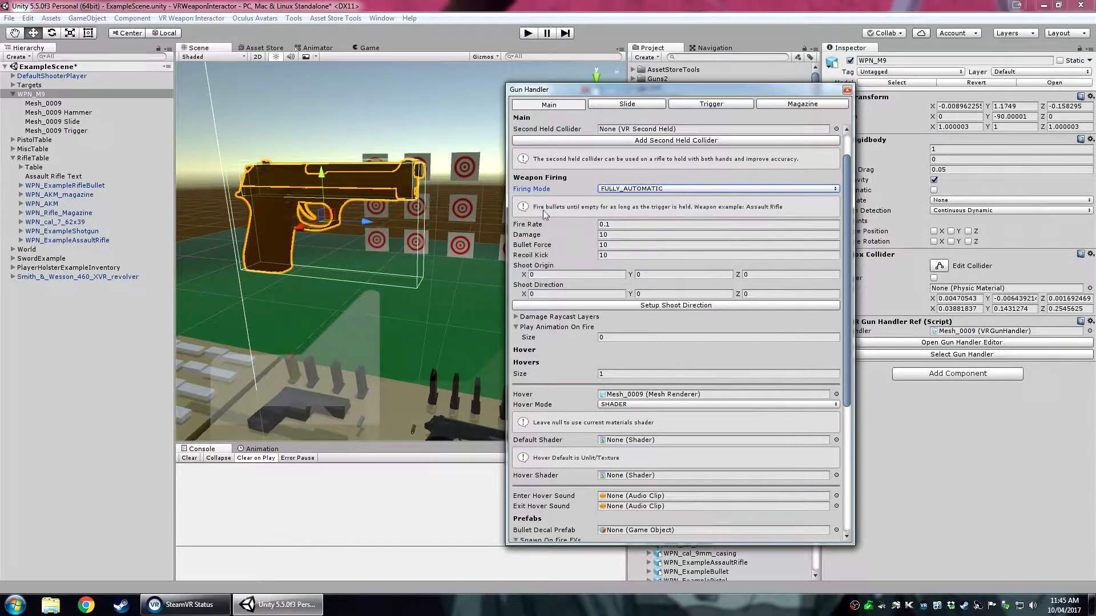
left_click(643, 189)
left_click(629, 224)
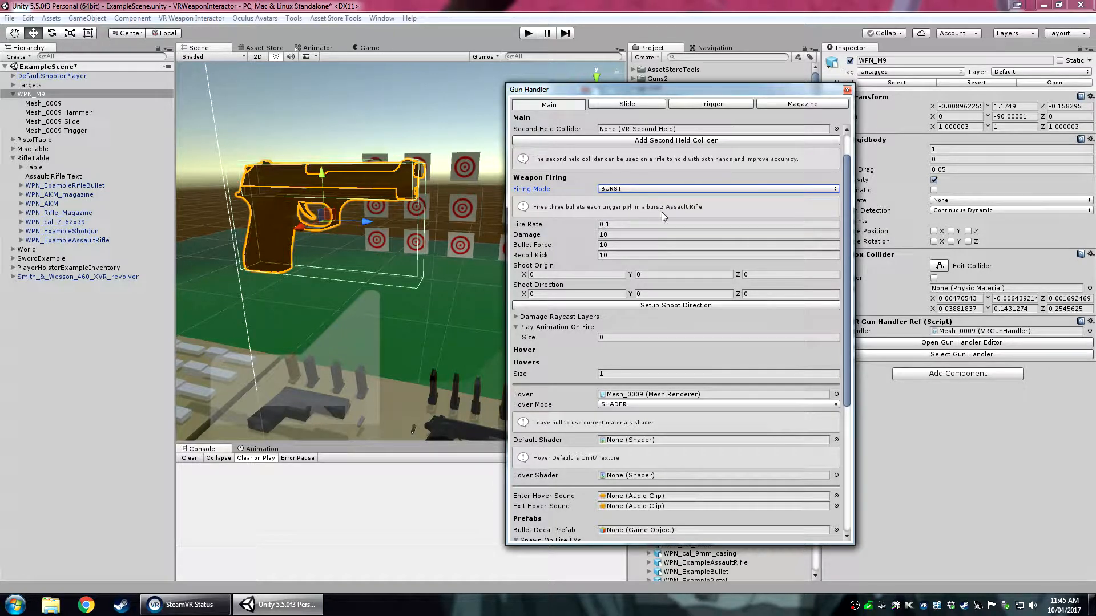
left_click(654, 189)
left_click(627, 240)
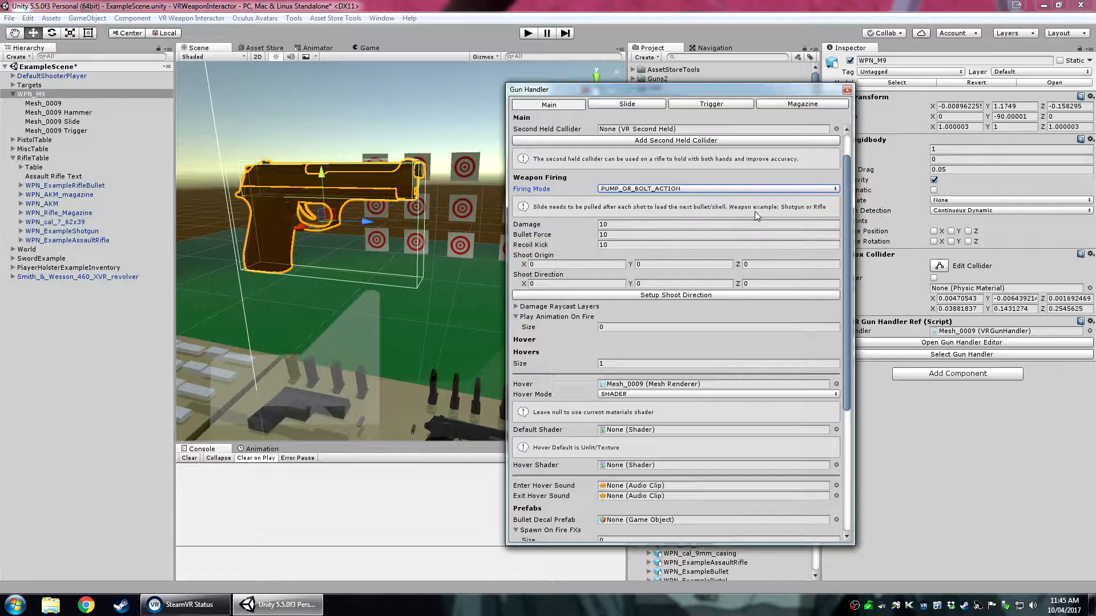
right_click_drag(324, 283, 372, 237)
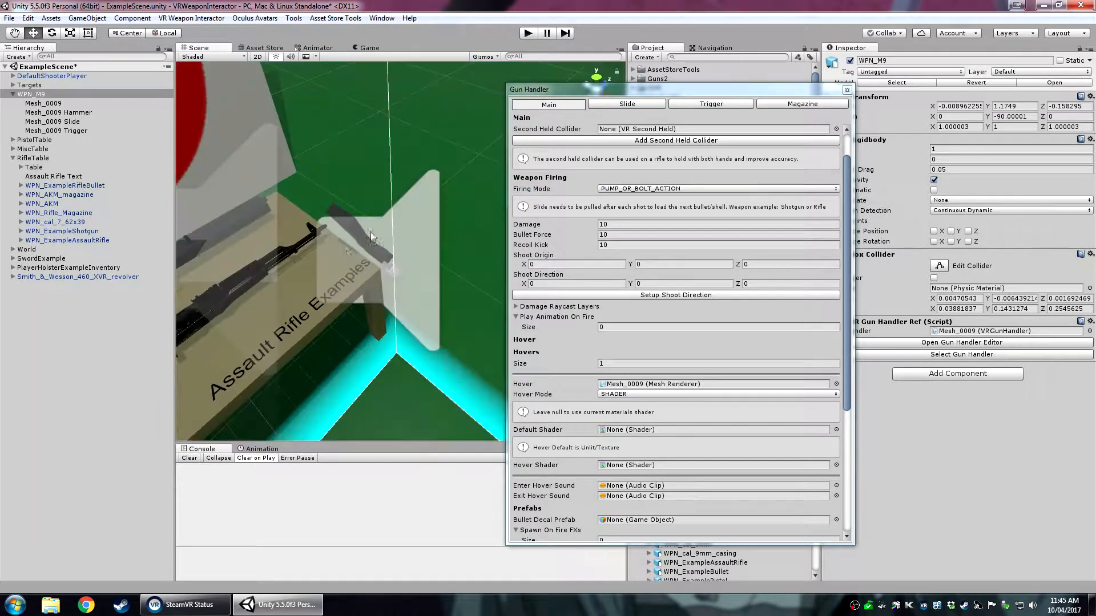
key("f")
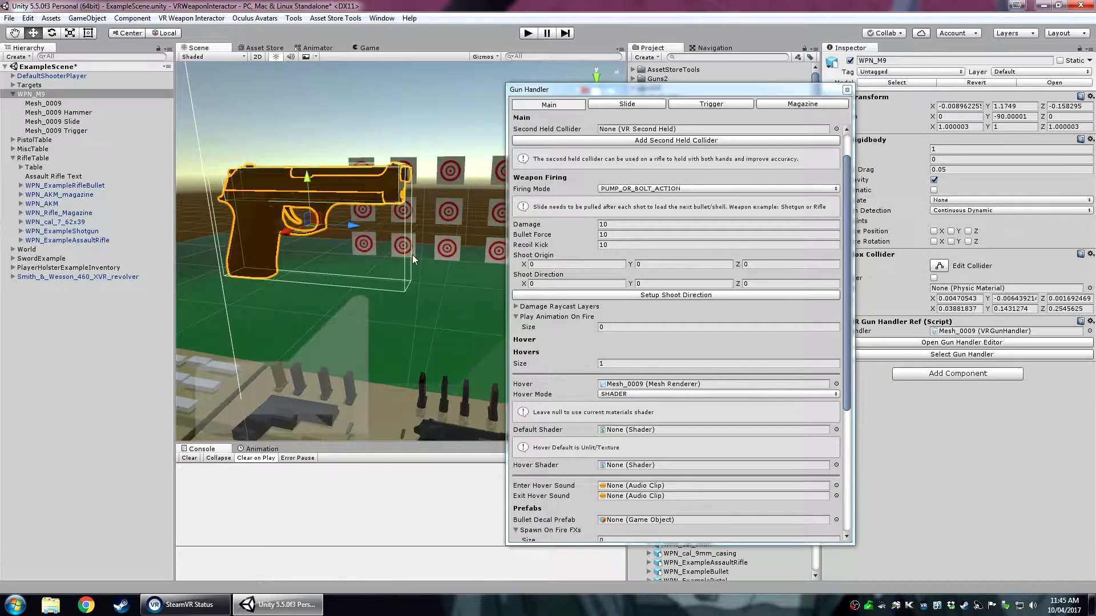
left_click(639, 188)
left_click(642, 200)
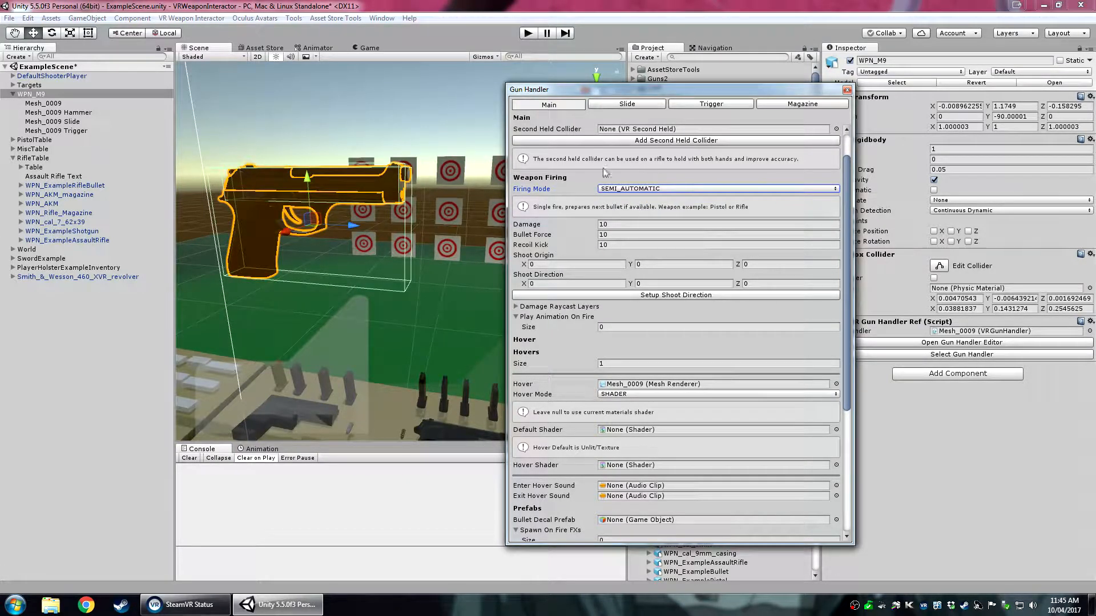
Examine the Damage, Bullet Force and Recoil Kick settings of the pistol.
left_click(641, 226)
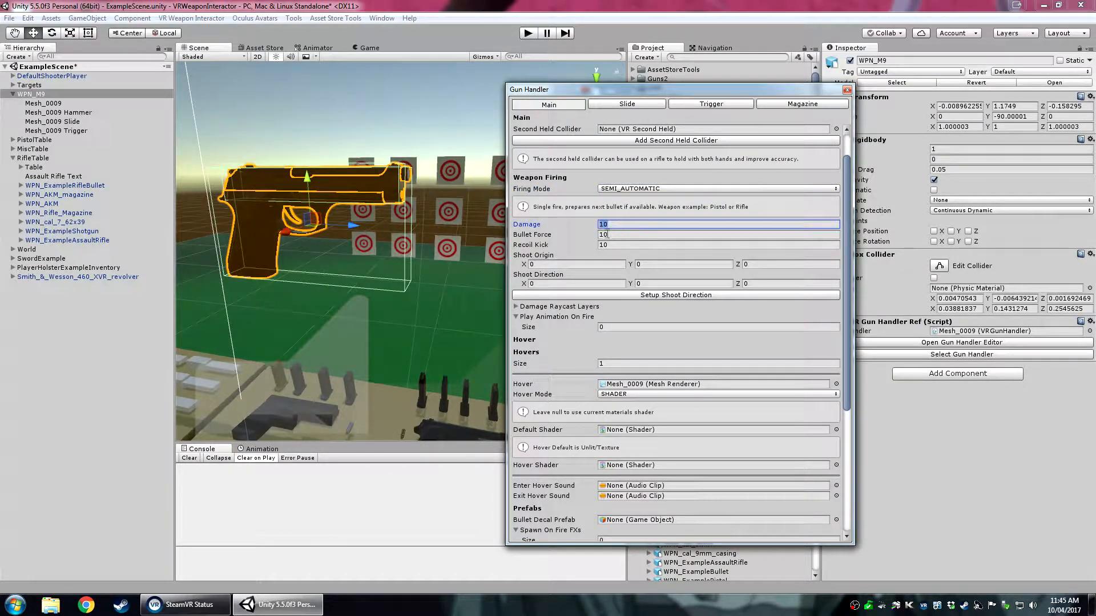
left_click(587, 226)
left_click(588, 235)
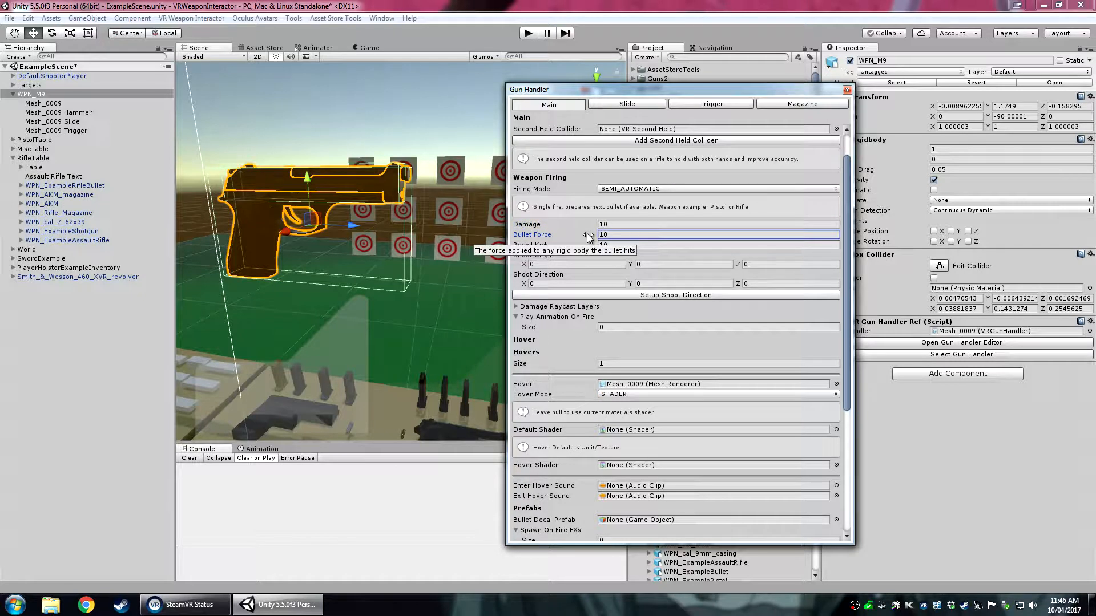
left_click(562, 244)
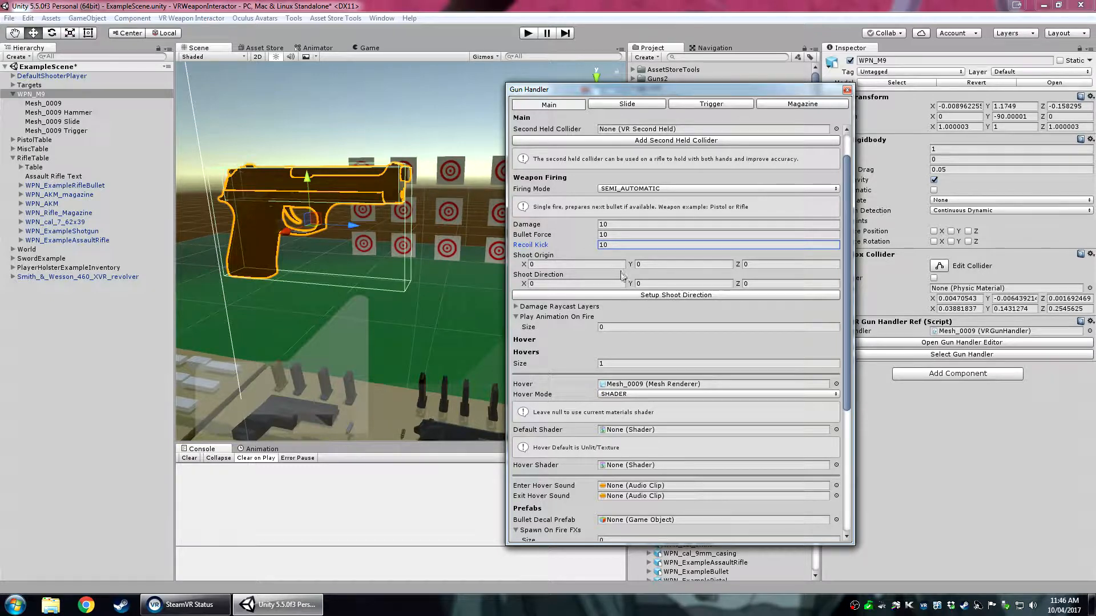
Start the shoot direction setup and move the Shoot Origin and Shoot Direction spheres together to the muzzle, at about Y 0.0581, Z 0.1361.
left_click(663, 295)
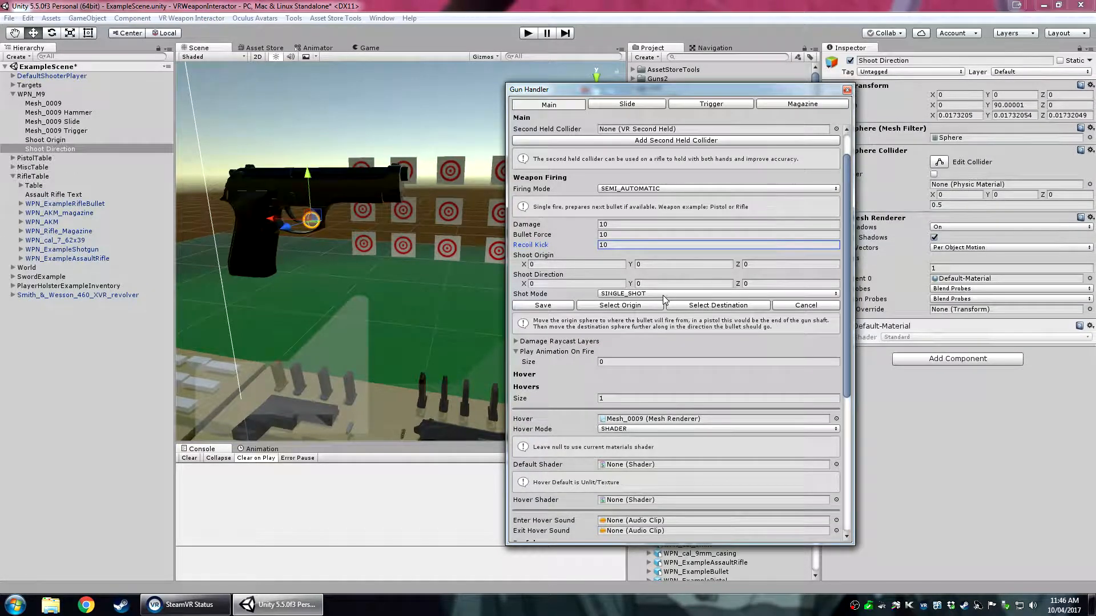
right_click_drag(371, 258, 361, 269)
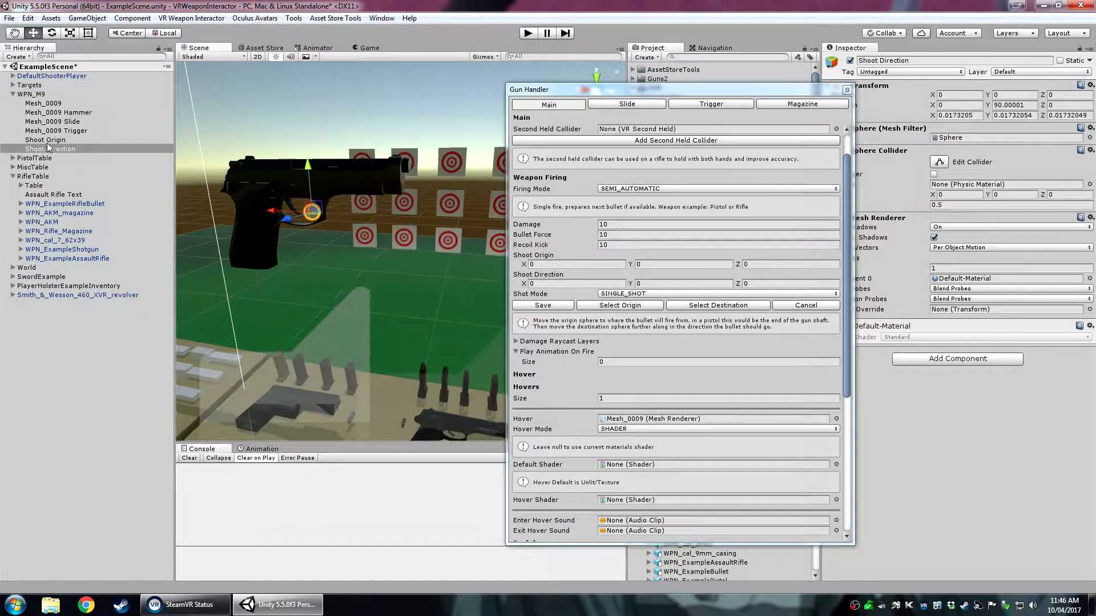
left_click(51, 142)
left_click(59, 150)
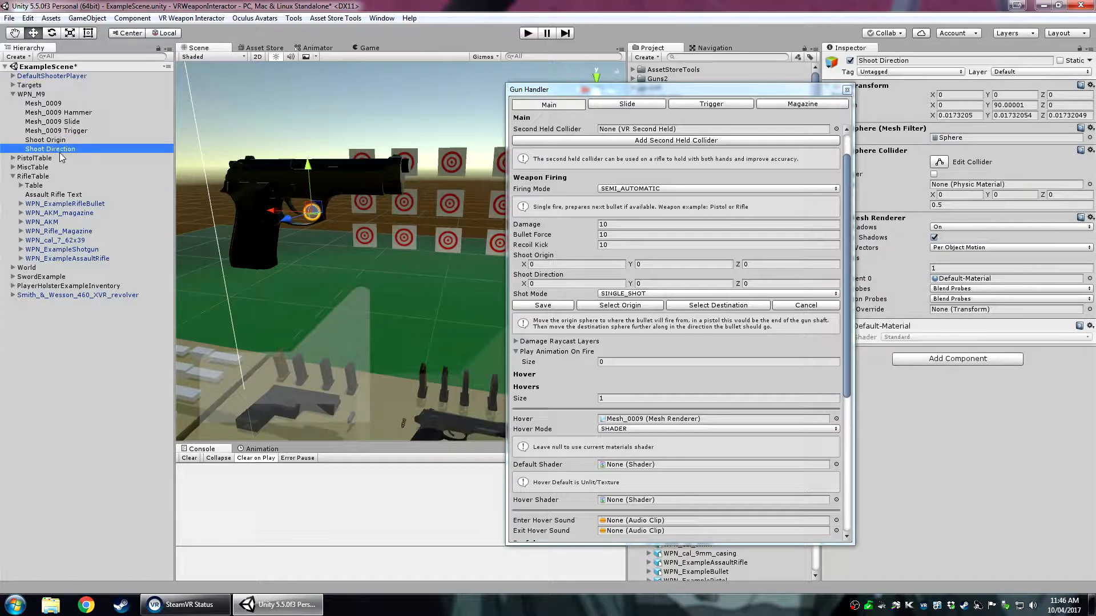
left_click(63, 141, "shift")
left_click_drag(319, 206, 416, 149)
middle_click_drag(432, 184, 415, 188)
Move only the Shoot Direction sphere forward in front of the muzzle, to about Z 0.2224.
left_click(54, 149)
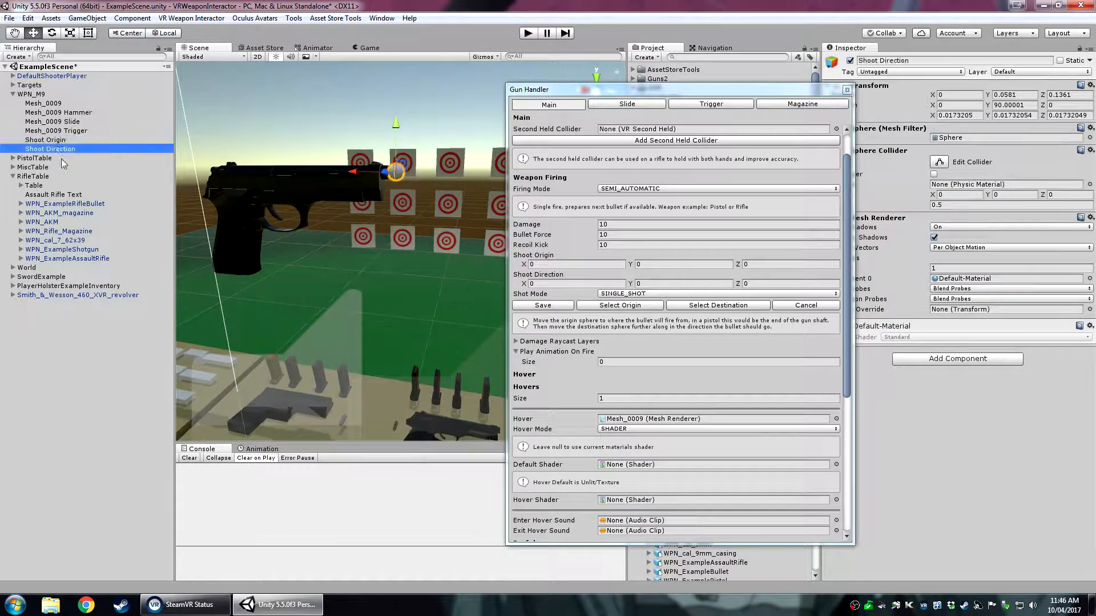
left_click_drag(352, 171, 427, 174)
middle_click_drag(321, 163, 343, 223)
right_click_drag(343, 223, 355, 257)
middle_click_drag(333, 254, 347, 263)
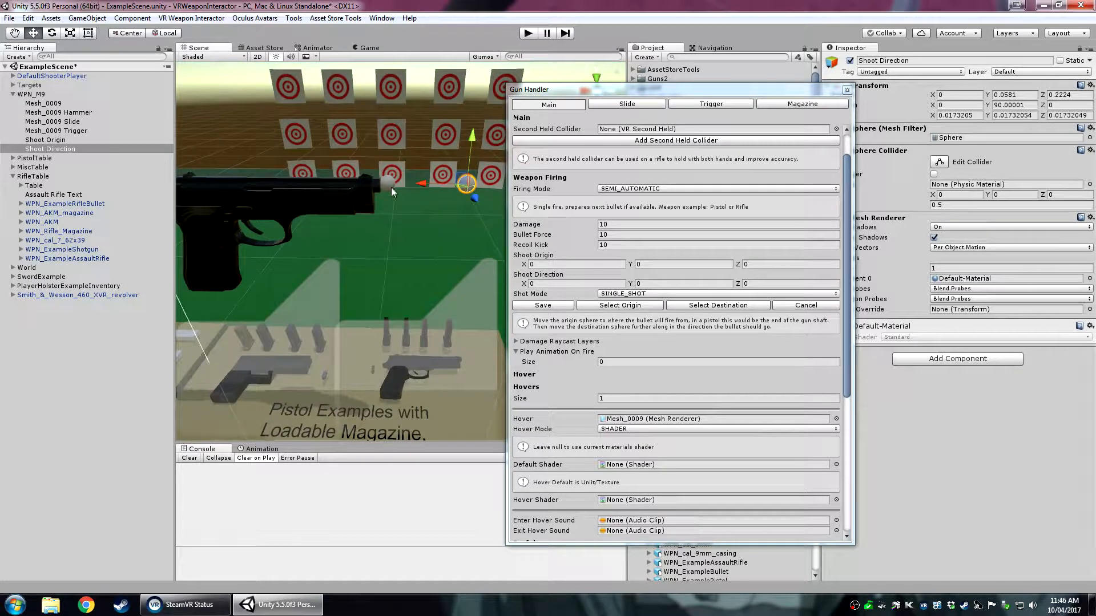
middle_click_drag(393, 200, 344, 187)
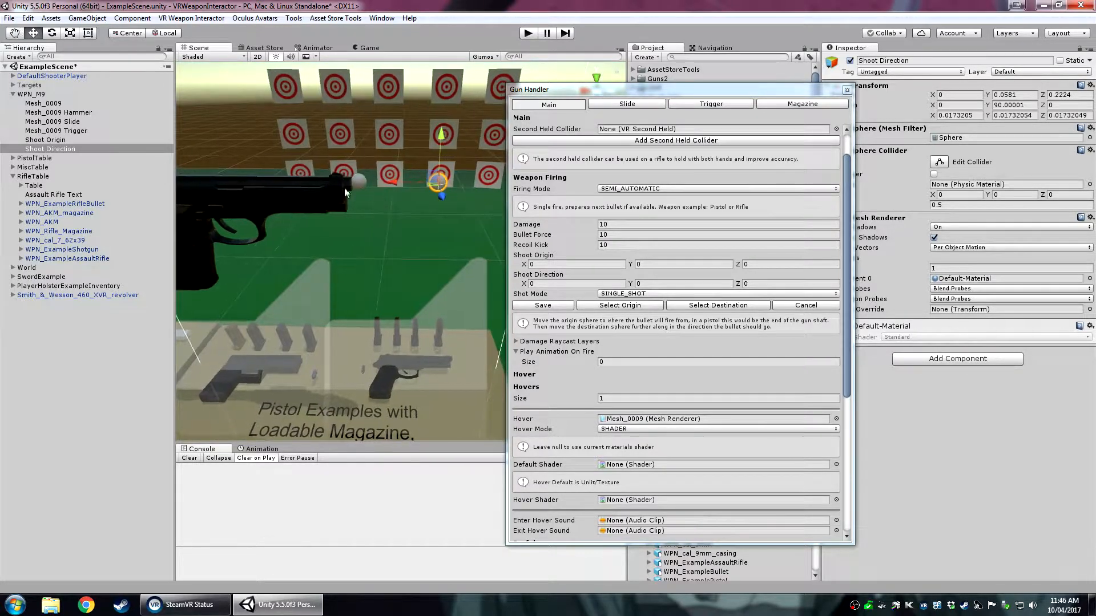
Try the SHOTGUN_SPREAD shot mode and show its test rays in front of the muzzle.
left_click(618, 294)
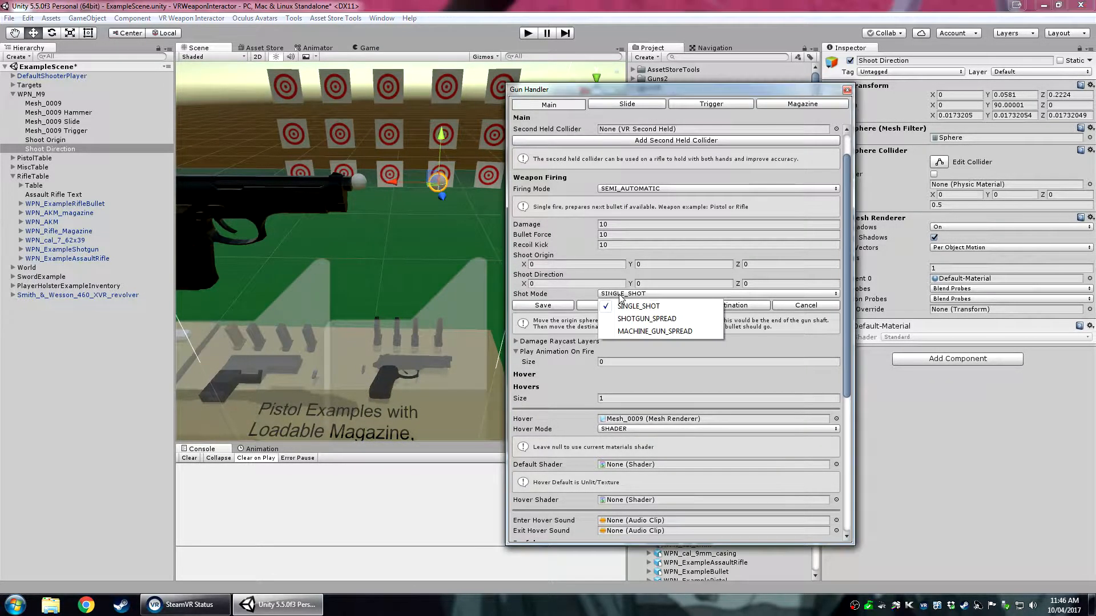
left_click(646, 320)
left_click(680, 326)
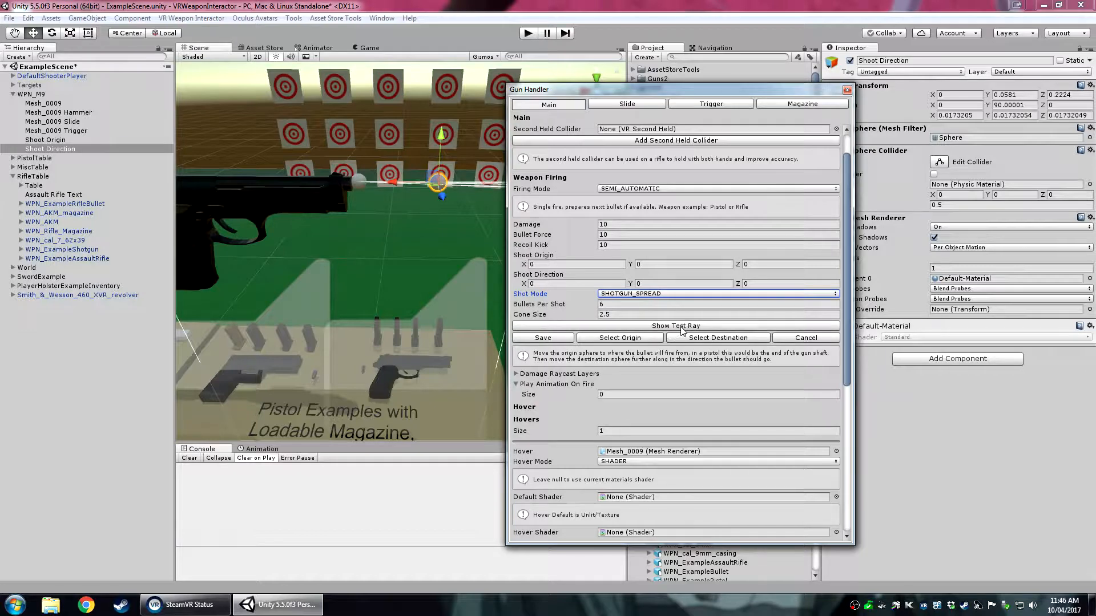
left_click_drag(249, 276, 451, 240, "alt")
mouse_move(451, 240)
middle_mouse_down()
mouse_move(359, 286)
mouse_move(346, 264)
middle_mouse_up()
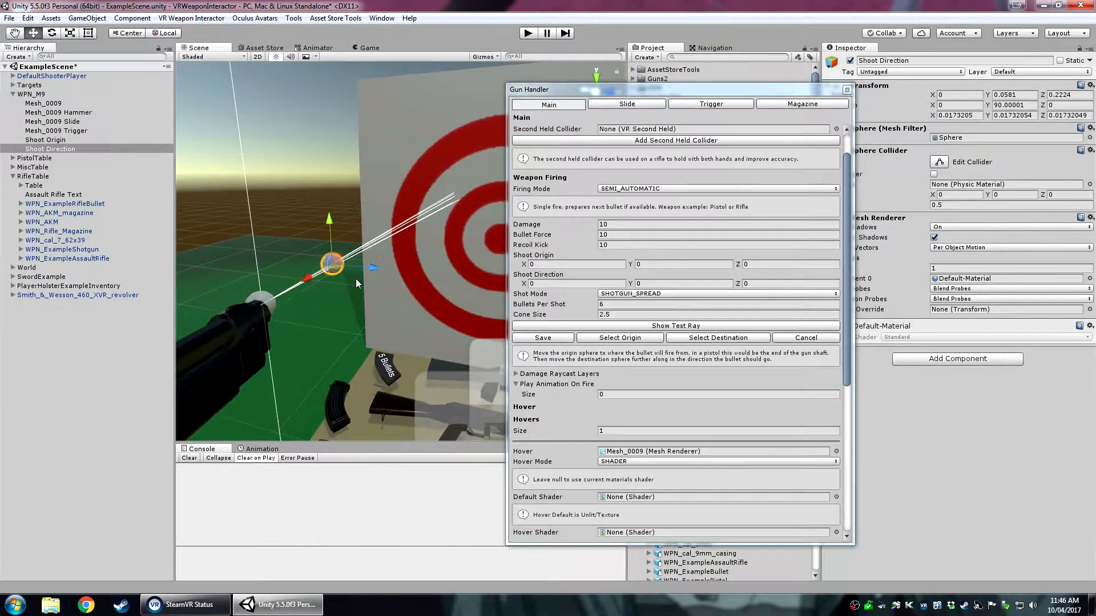
left_click(675, 327)
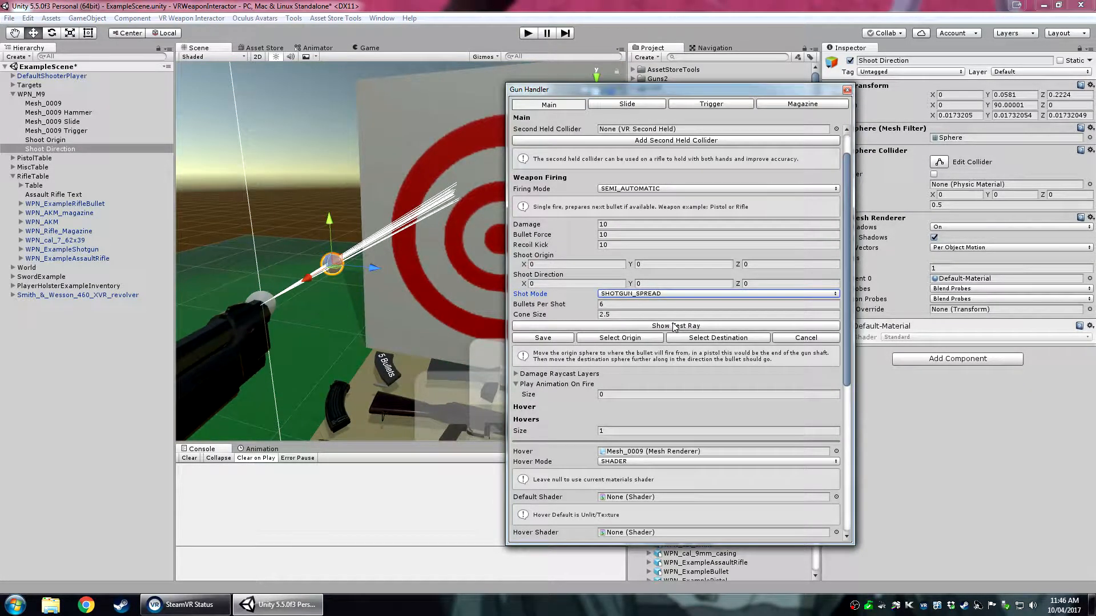
Switch the Shot Mode to SINGLE_SHOT, then try MACHINE_GUN_SPREAD and show its test ray.
left_click(673, 294)
left_click(672, 307)
left_click(658, 294)
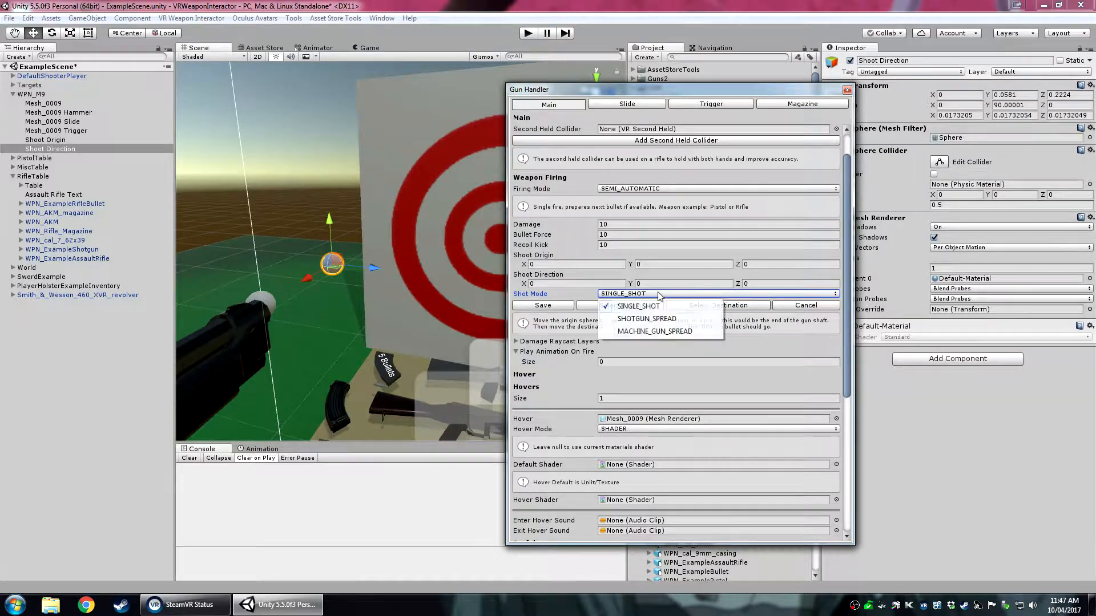
left_click(654, 331)
left_click(660, 316)
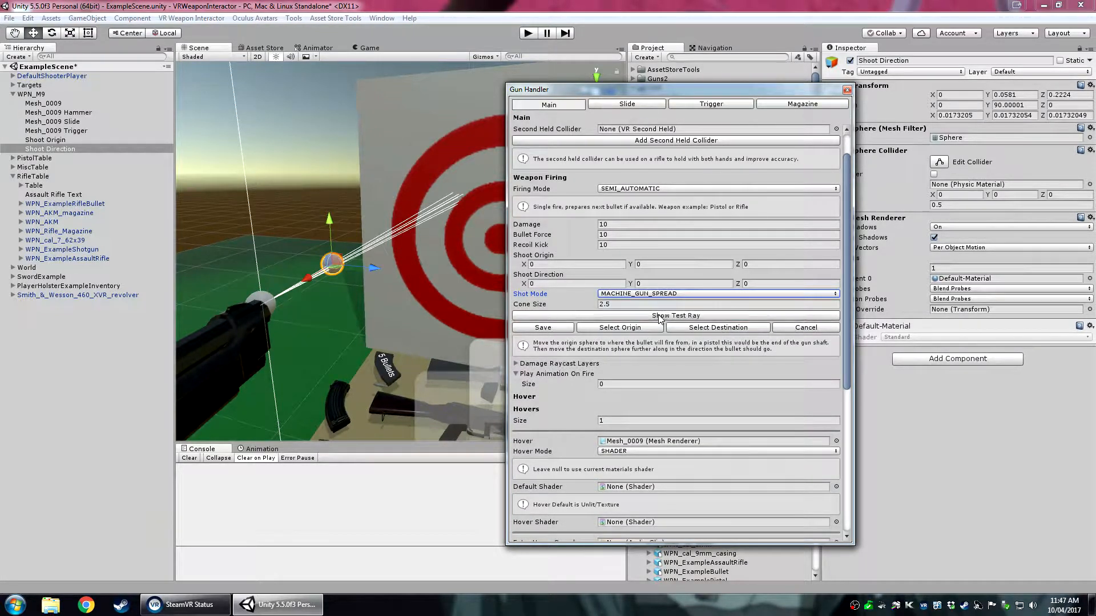
Set the Shot Mode back to SINGLE_SHOT and save the shoot origin and direction.
left_click(621, 296)
left_click(627, 306)
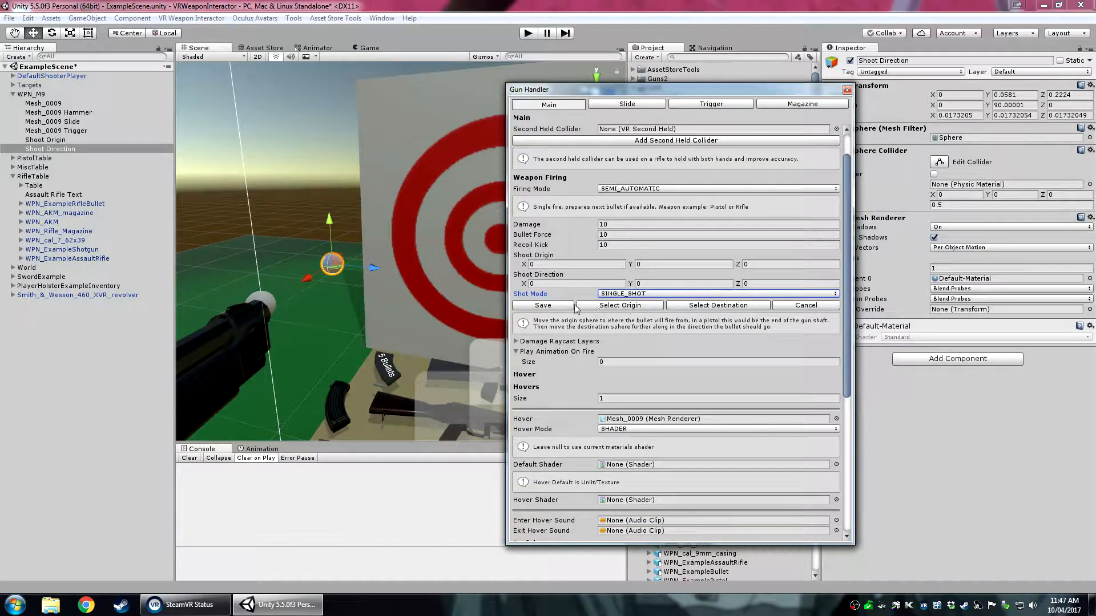
left_click(551, 305)
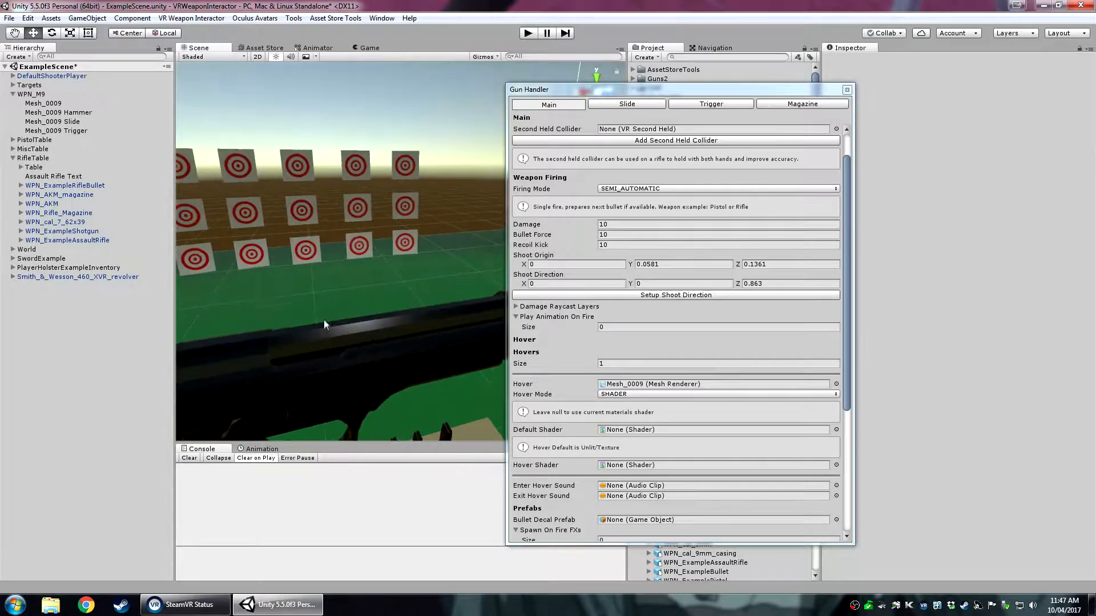
Expand Damage Raycast Layers, set its size to 1 and name the entry IgnoreLayer.
left_click(528, 307)
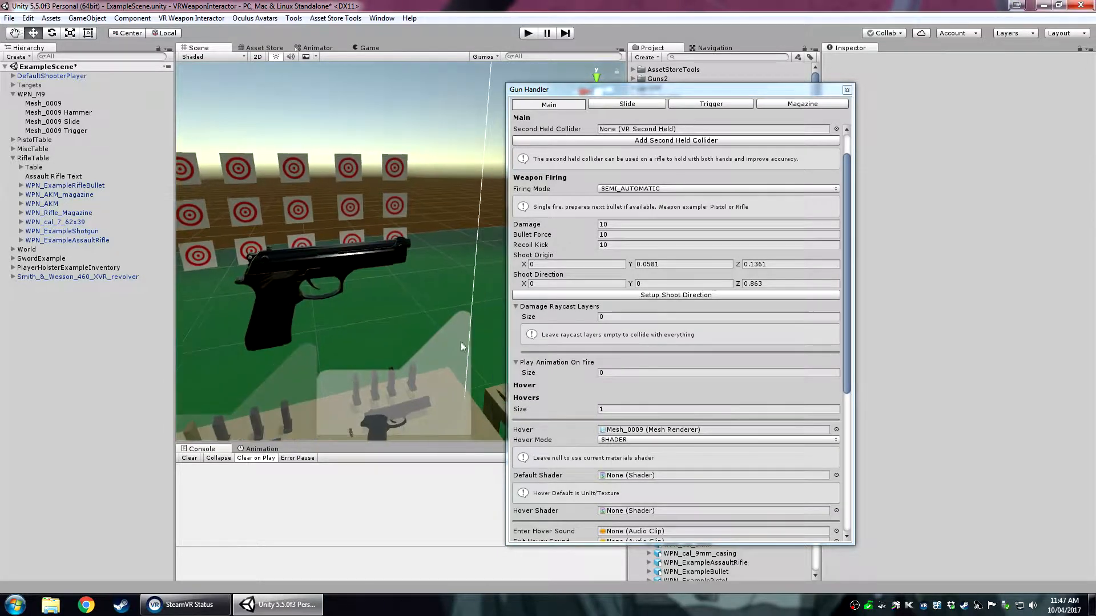
left_click(573, 337)
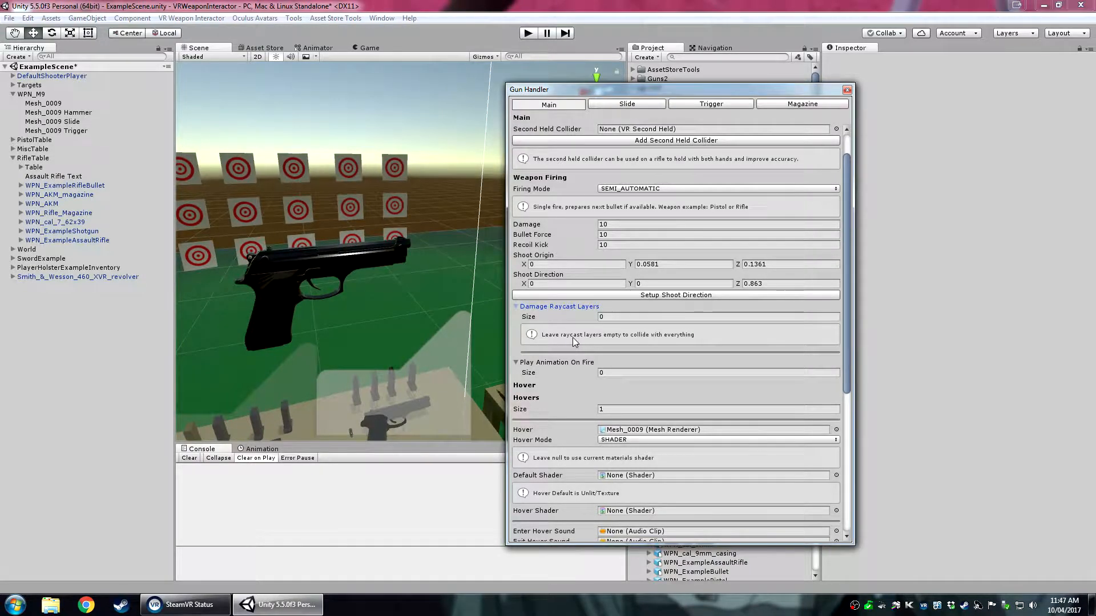
right_click_drag(322, 290, 318, 239)
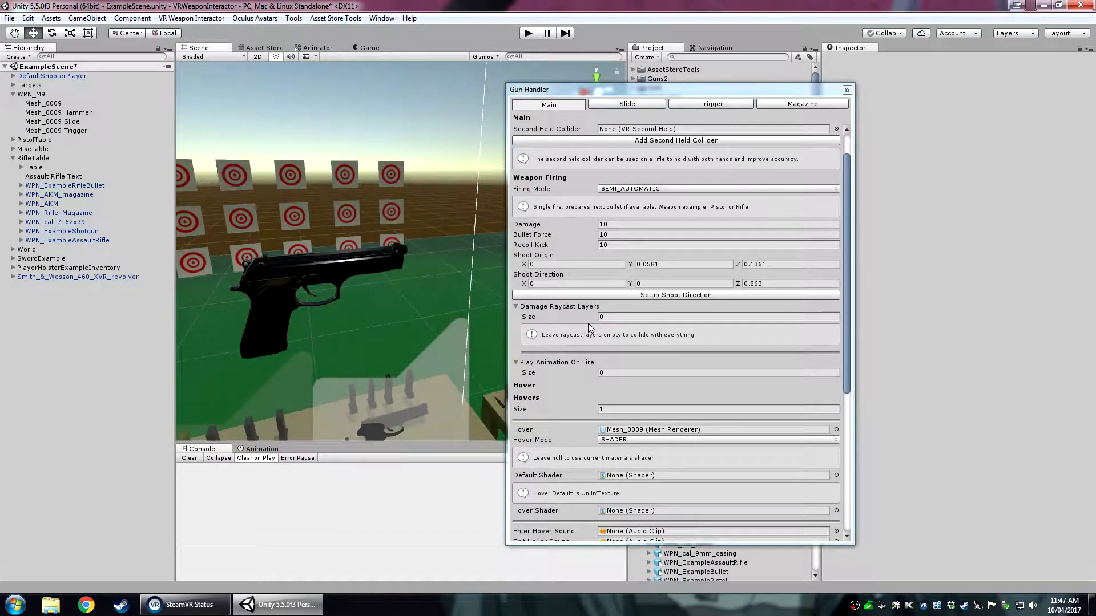
left_click(621, 317)
type("1")
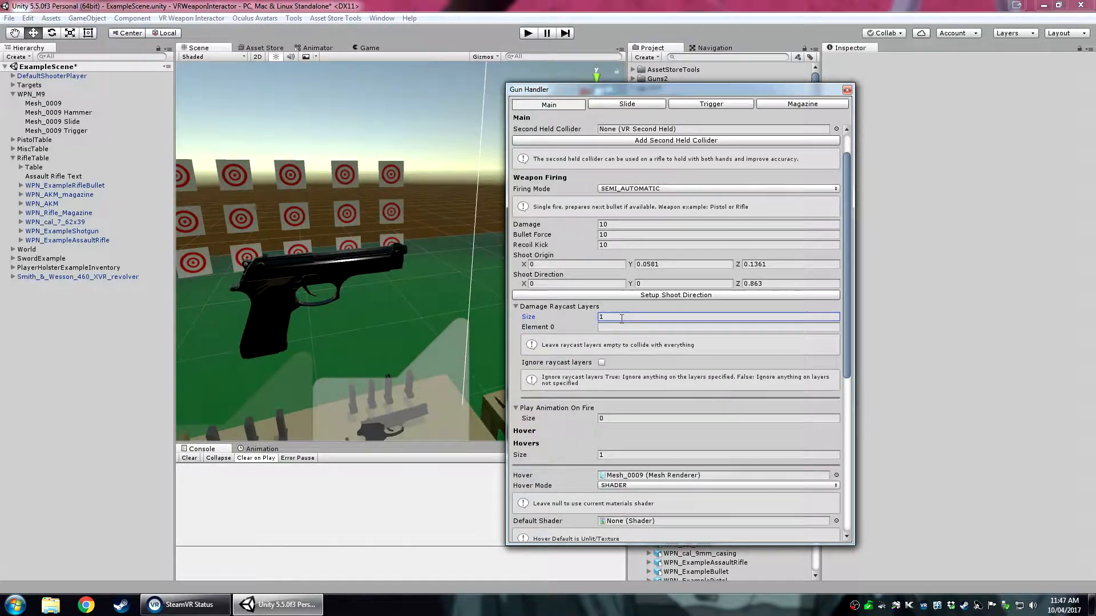
left_click(632, 327)
type("Ig")
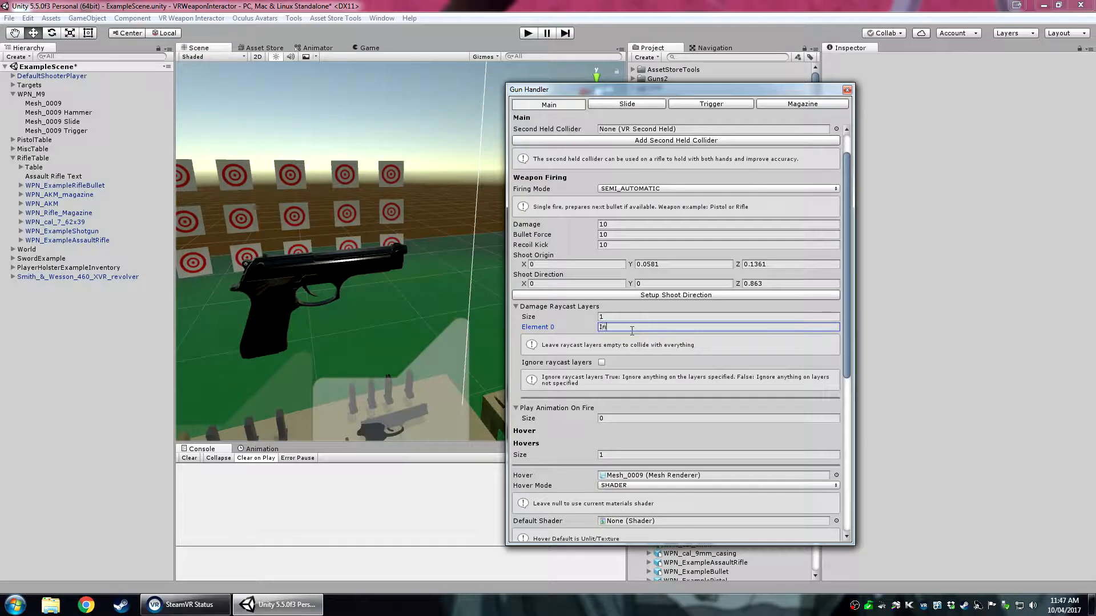
type("noreLayer")
Try Ignore raycast layers on and off, and rename the raycast layer entry to HitThisLayer.
left_click(627, 316)
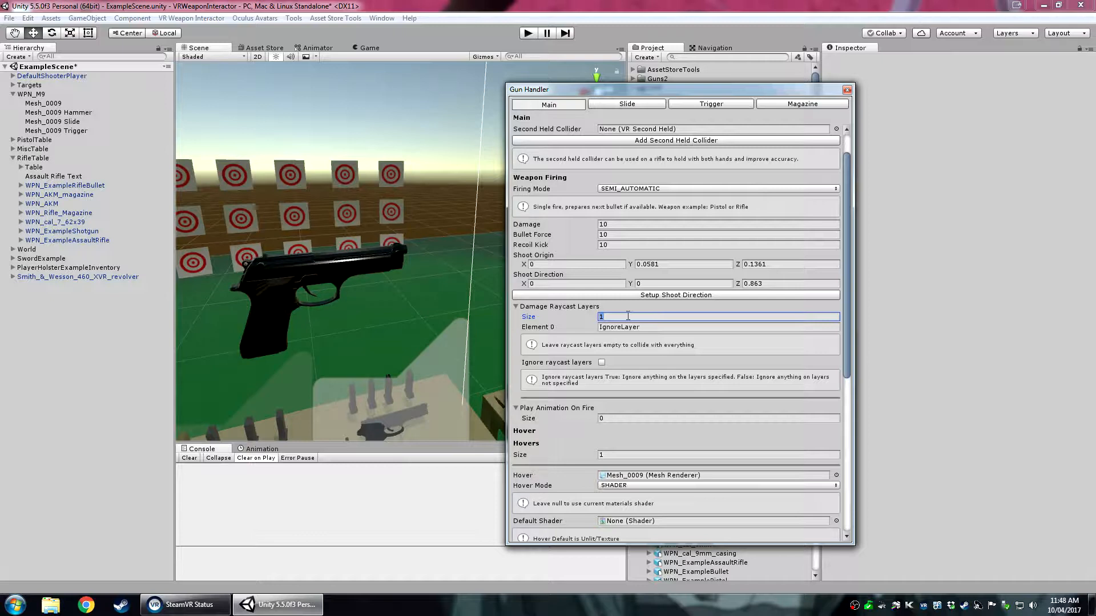
left_click(642, 328)
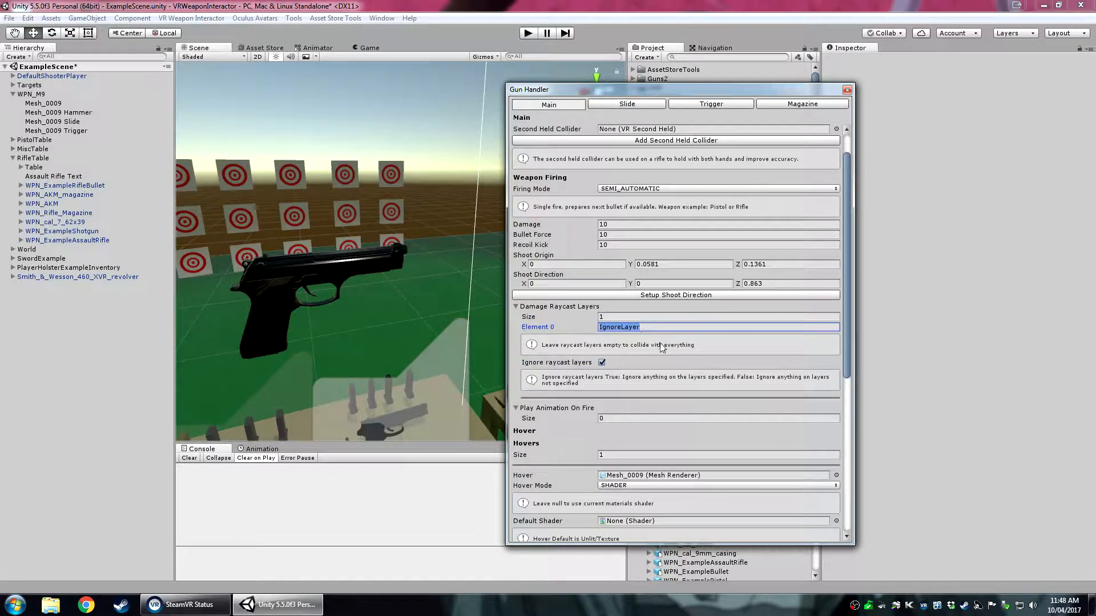
left_click(602, 364)
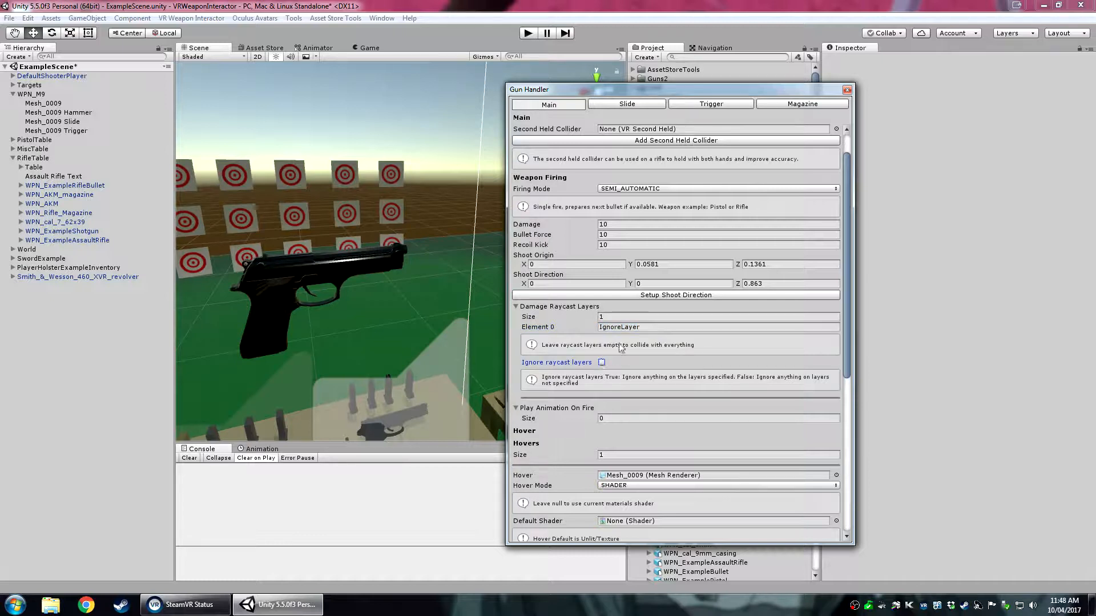
left_click_drag(621, 327, 595, 330)
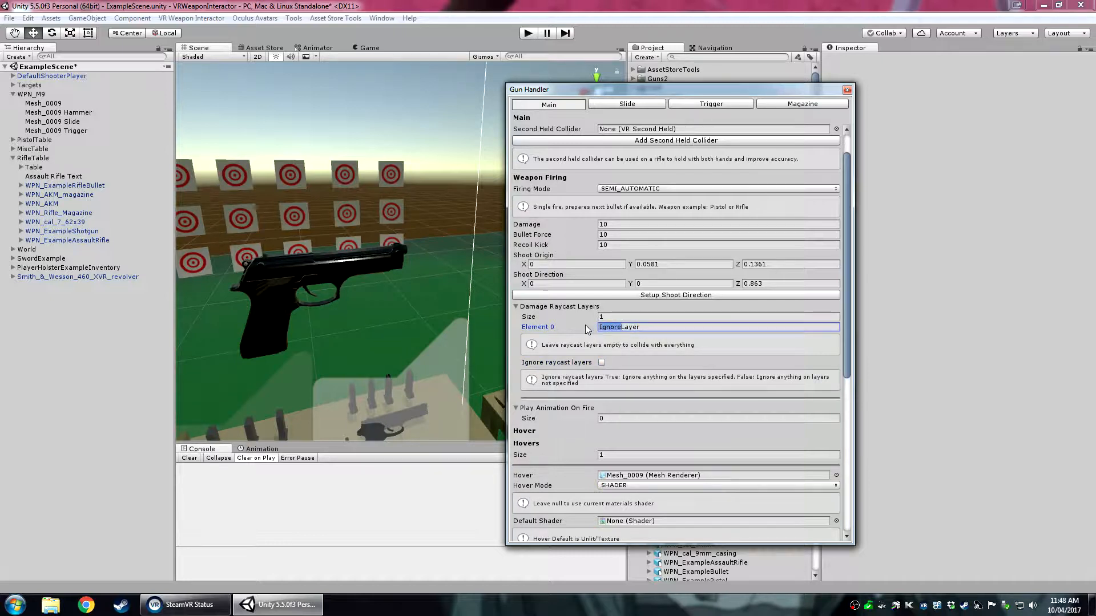
type("HitThis")
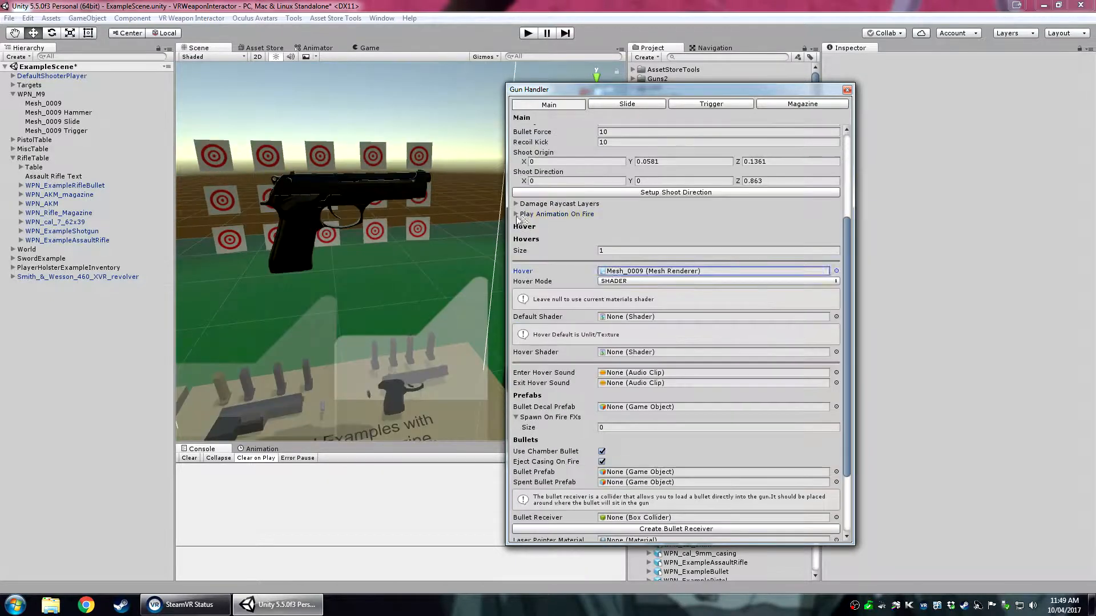
Try a Play Animation On Fire size of 1, set it back to 0 and collapse the section.
type("1")
key("Return")
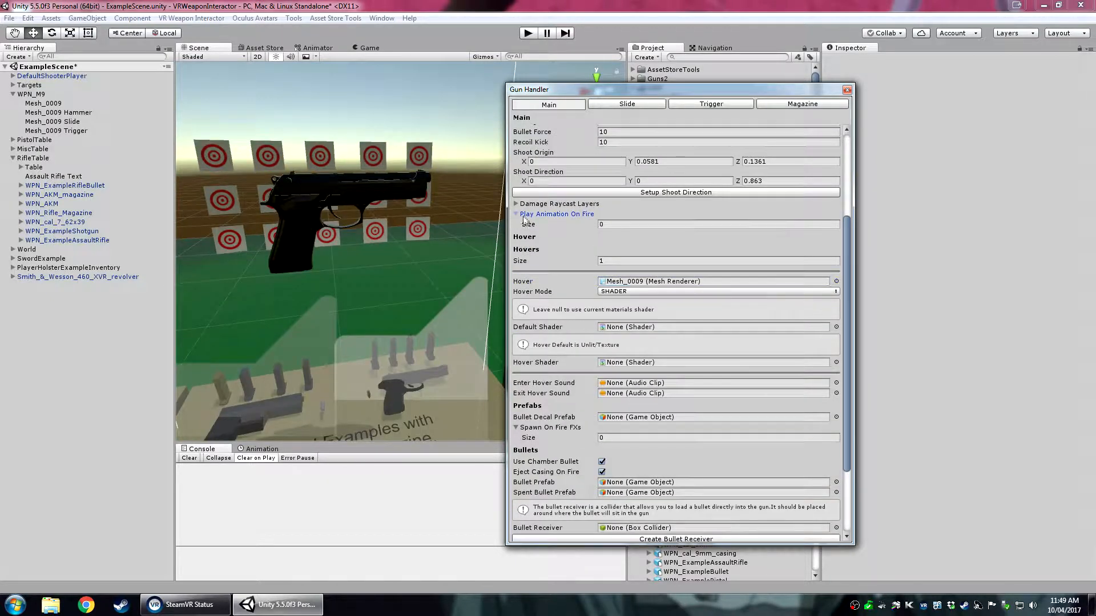
left_click(645, 234)
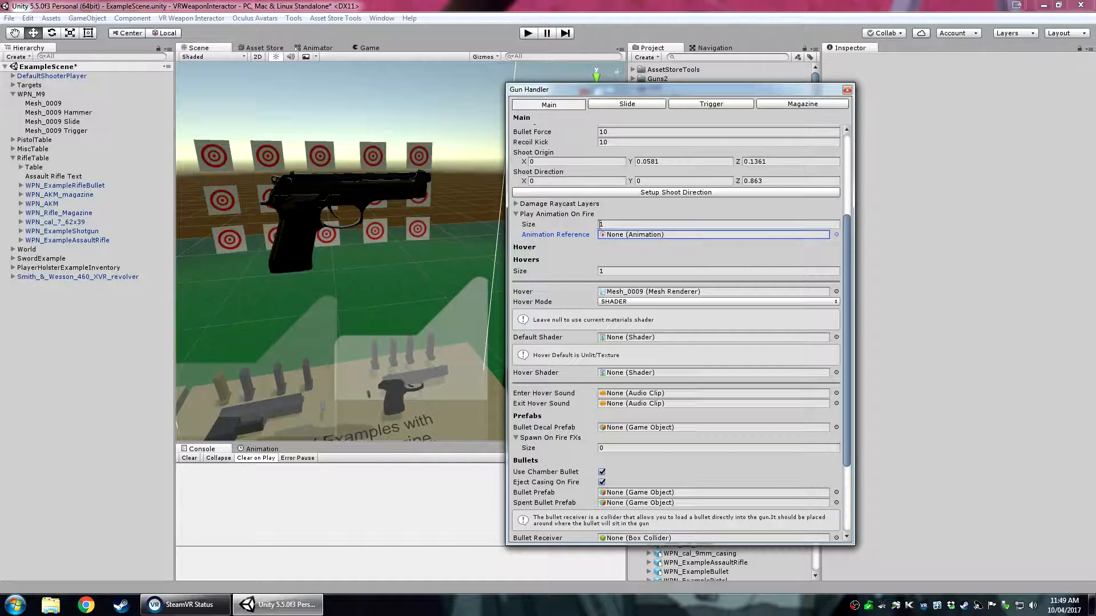
left_click(600, 225)
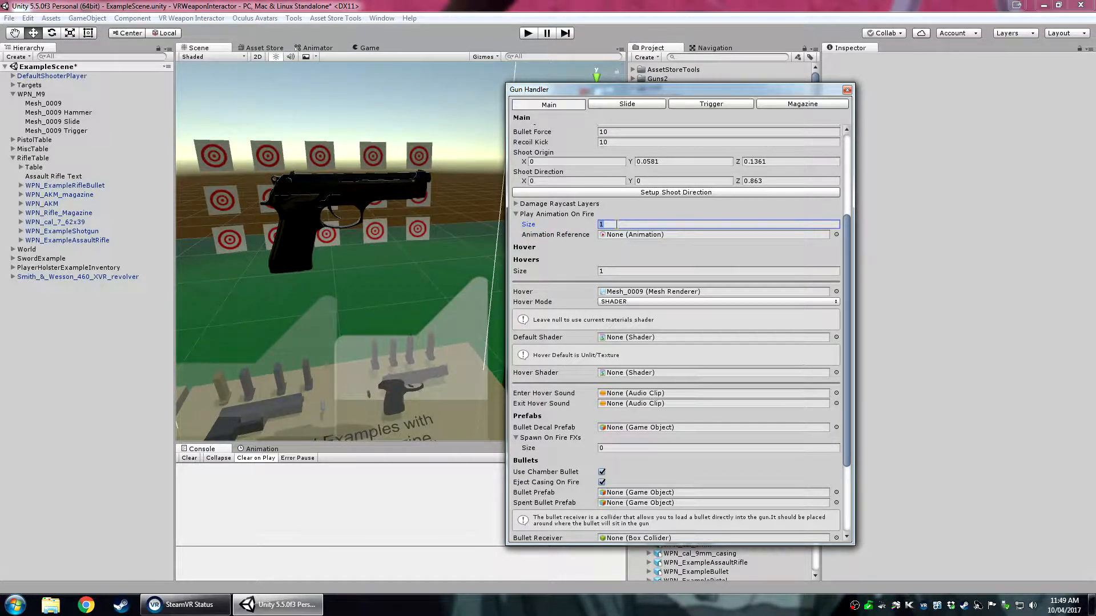
type("0")
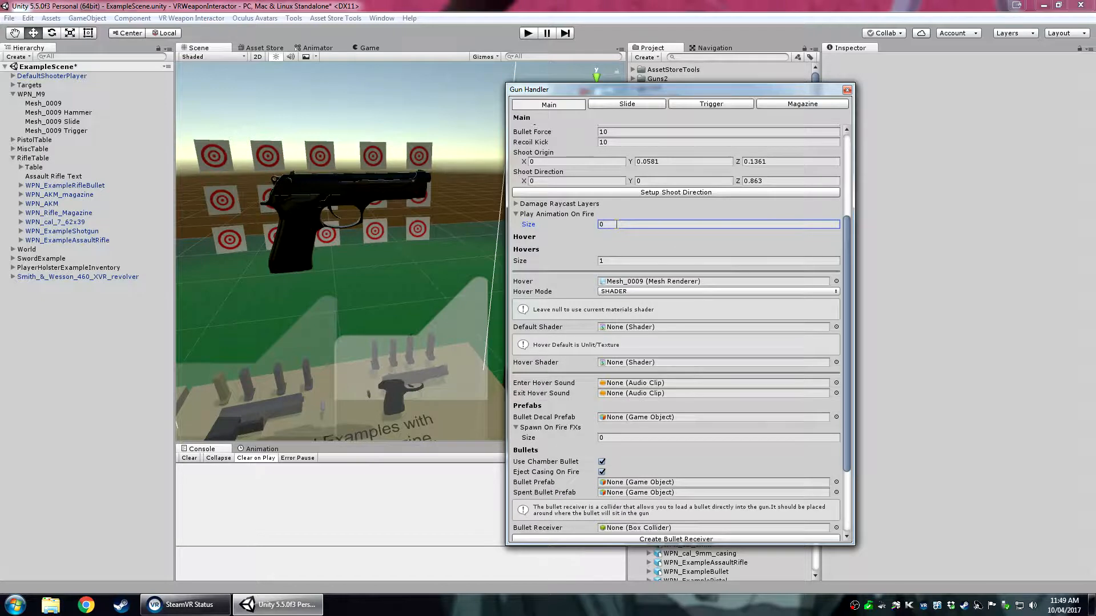
left_click(516, 214)
Examine the Default and Hover Shader settings, try the MATERIAL Hover Mode and return it to SHADER.
scroll(519, 274, "down", 2)
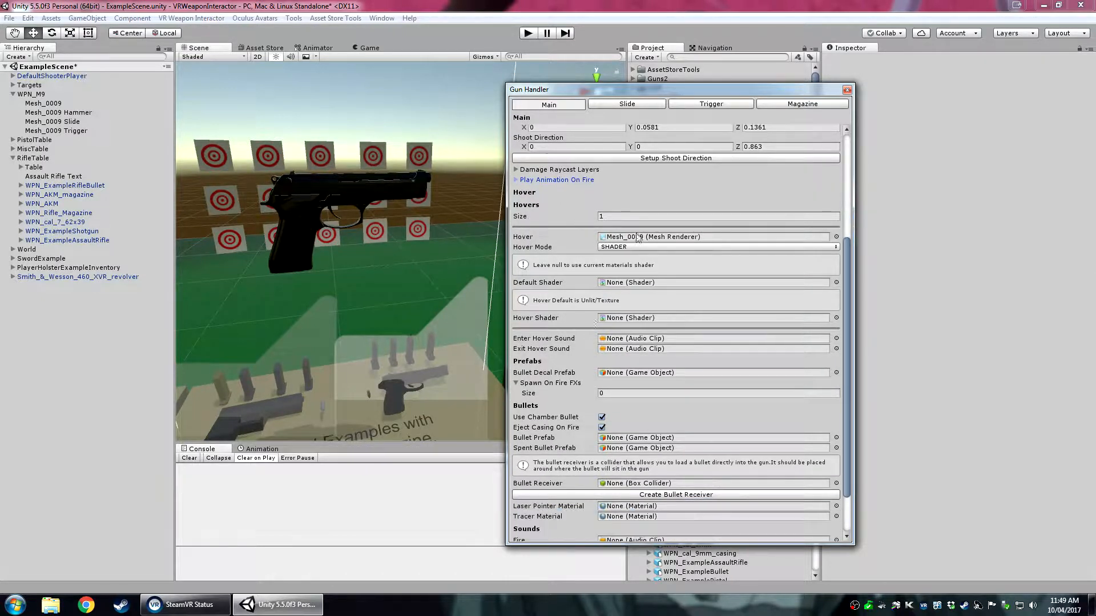
left_click(549, 318)
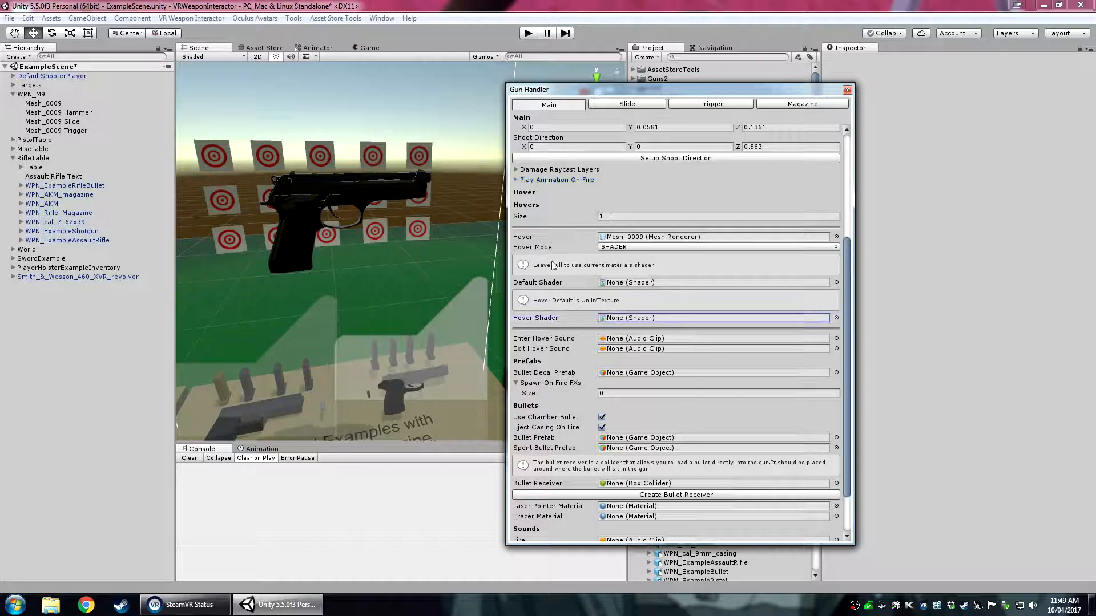
left_click(551, 284)
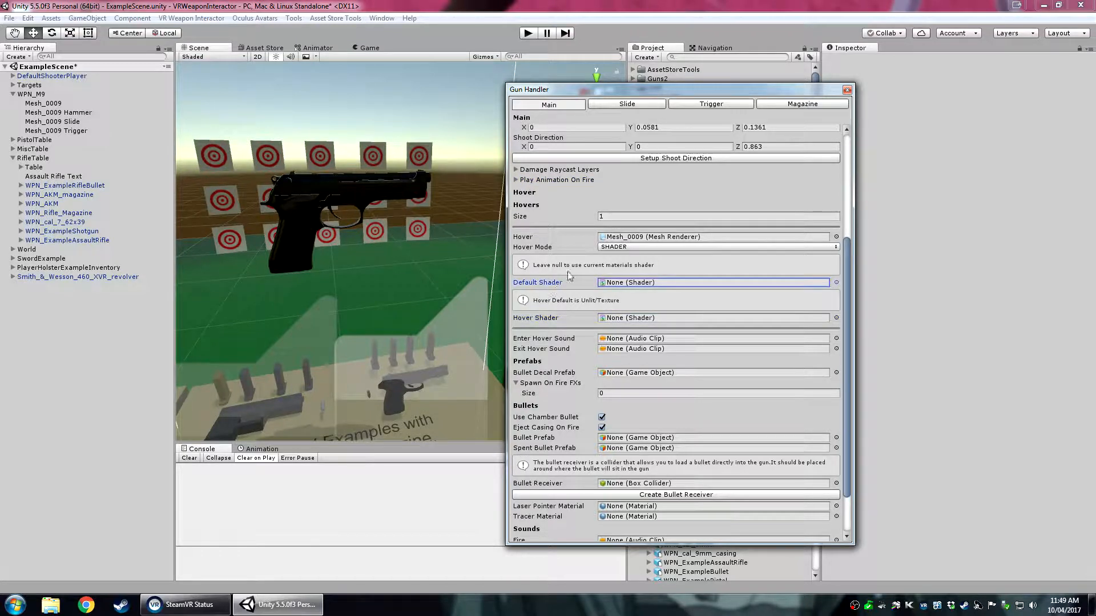
left_click(611, 248)
left_click(626, 272)
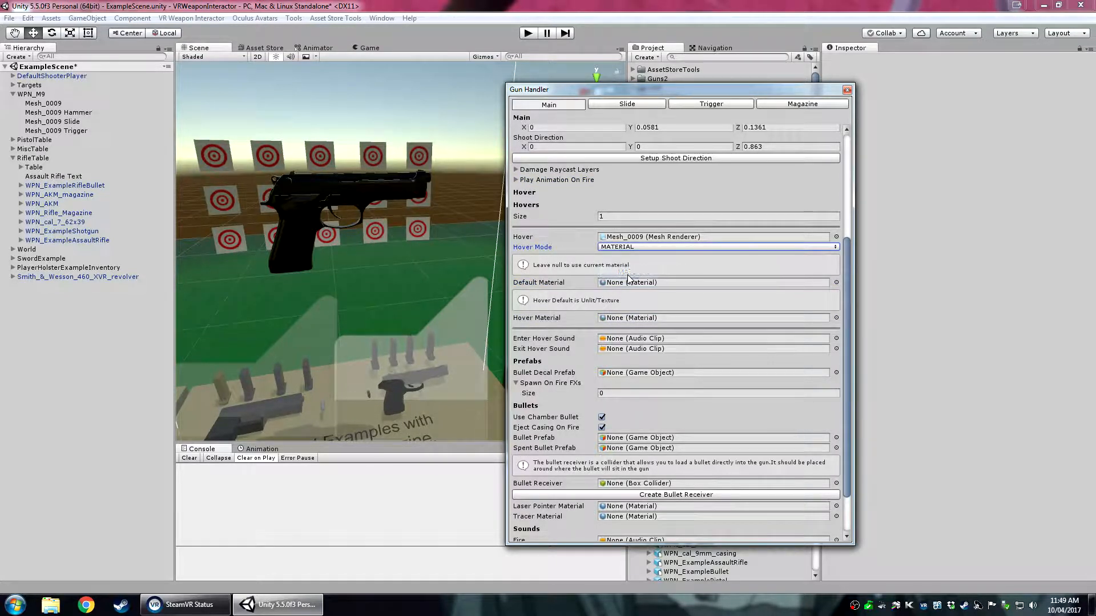
left_click(609, 247)
left_click(622, 257)
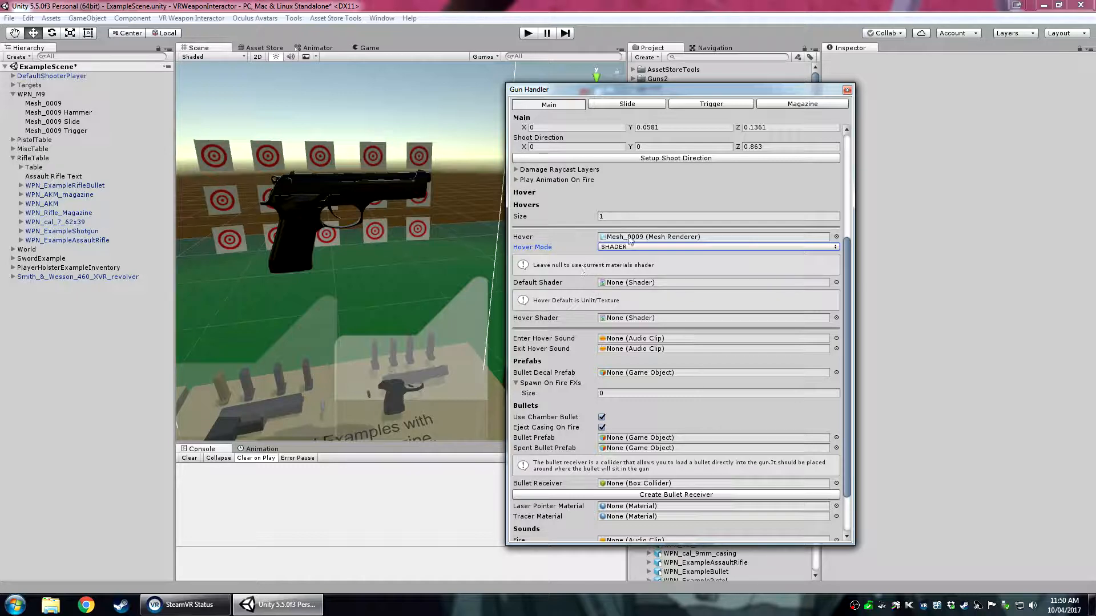
Check the Mesh_0009, Hammer, Slide and Trigger parts of WPN_M9 and set the Hovers size to 4.
left_click(657, 217)
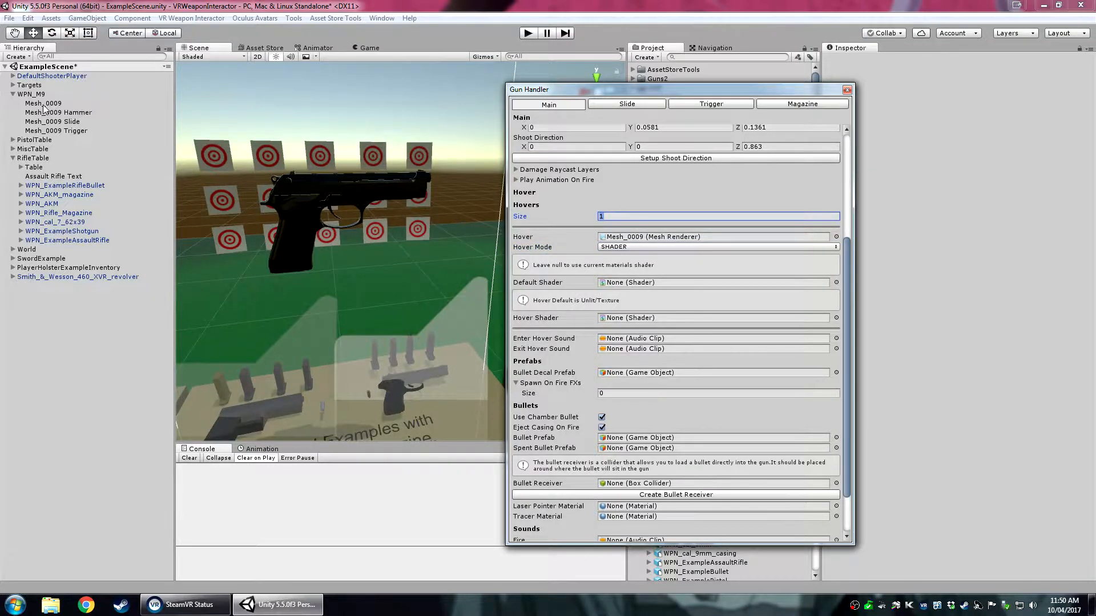
left_click(44, 104)
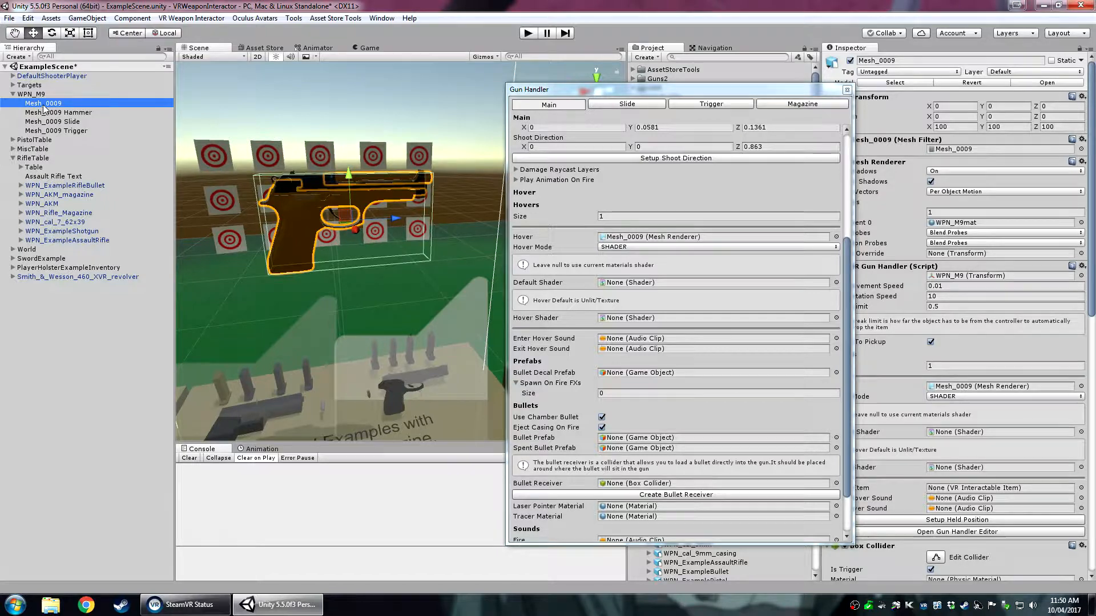
key("Down")
key("Down")
key("Down")
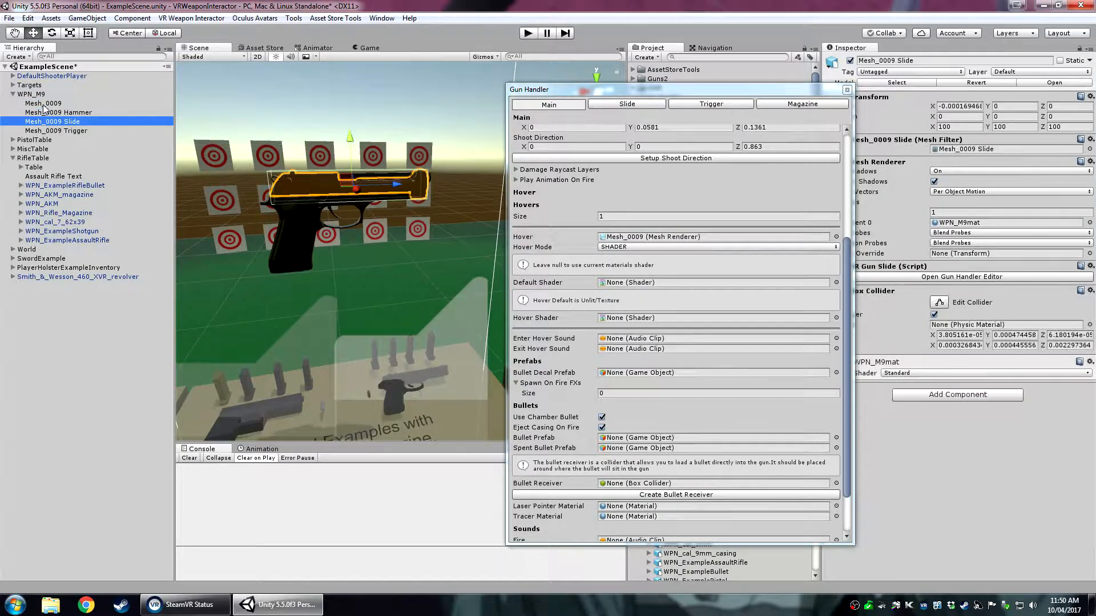
left_click(624, 216)
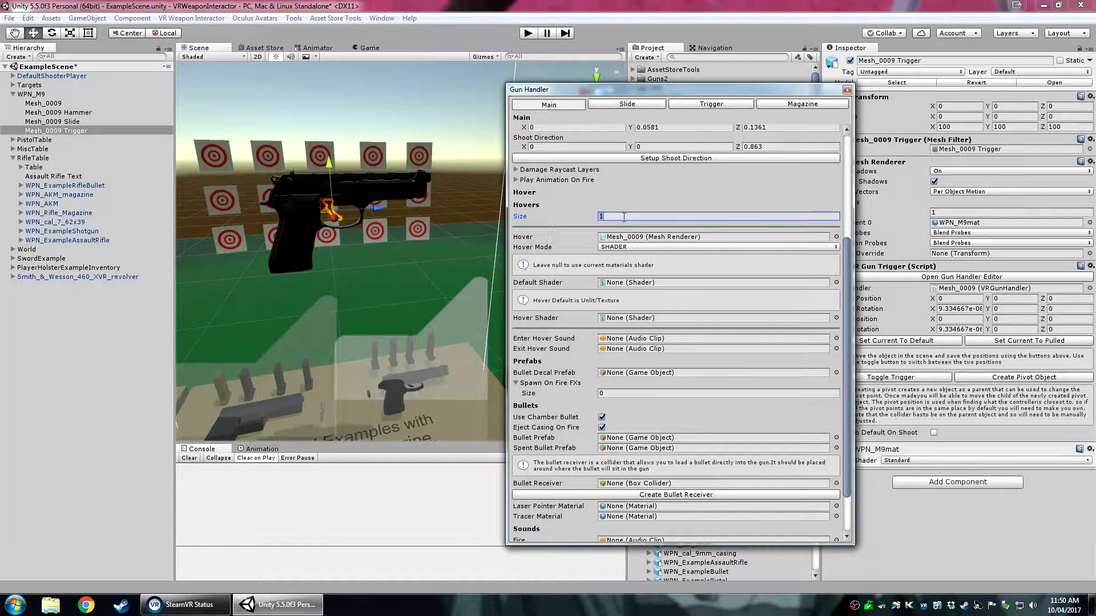
type("4")
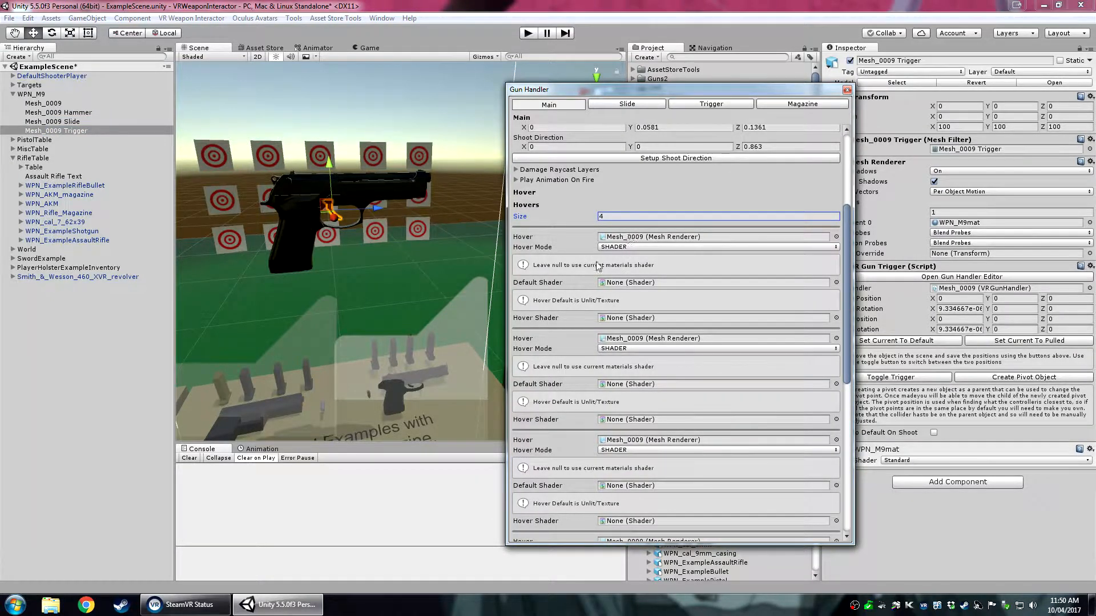
Assign Mesh_0009 Hammer, Mesh_0009 Slide and Mesh_0009 Trigger to the second, third and fourth Hover entries.
scroll(599, 266, "down", 2)
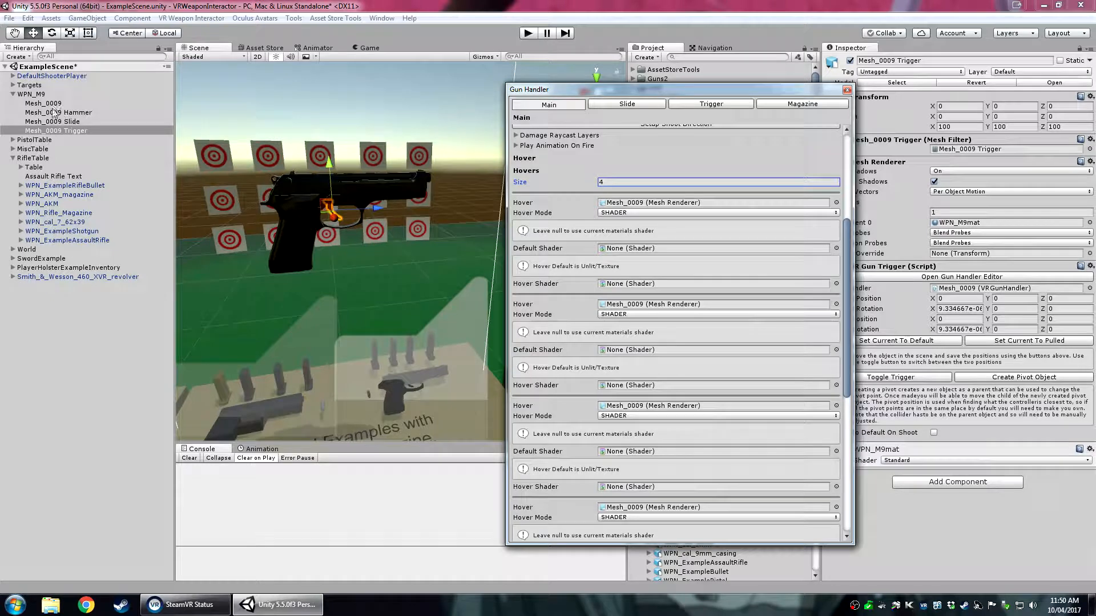
left_click_drag(54, 112, 626, 304)
scroll(627, 393, "down", 2)
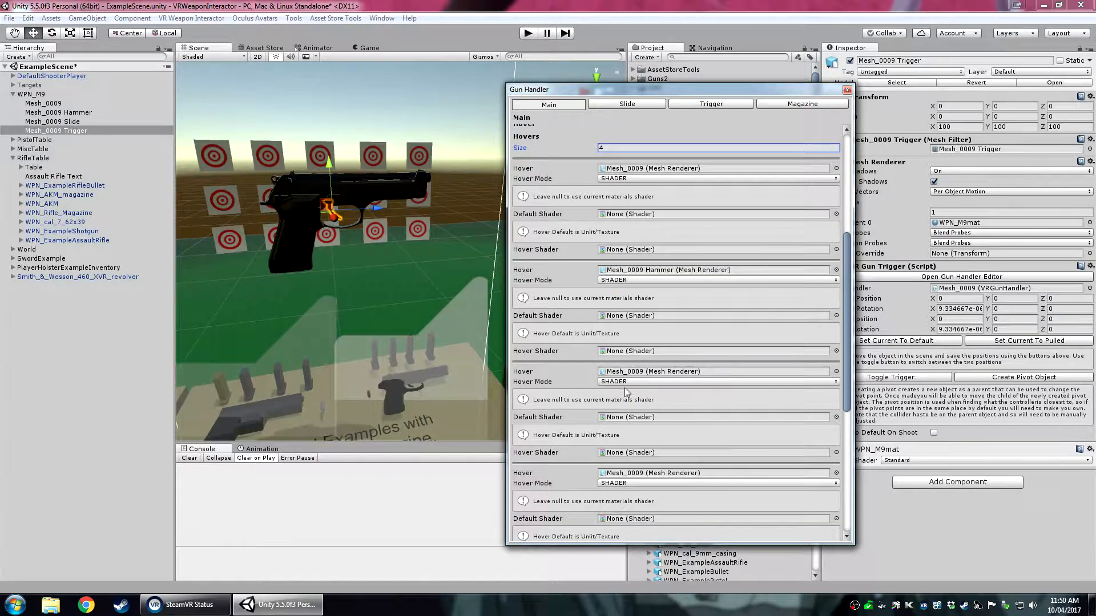
left_click_drag(70, 121, 634, 371)
scroll(633, 372, "down", 2)
left_click_drag(71, 130, 606, 405)
scroll(607, 389, "up", 2)
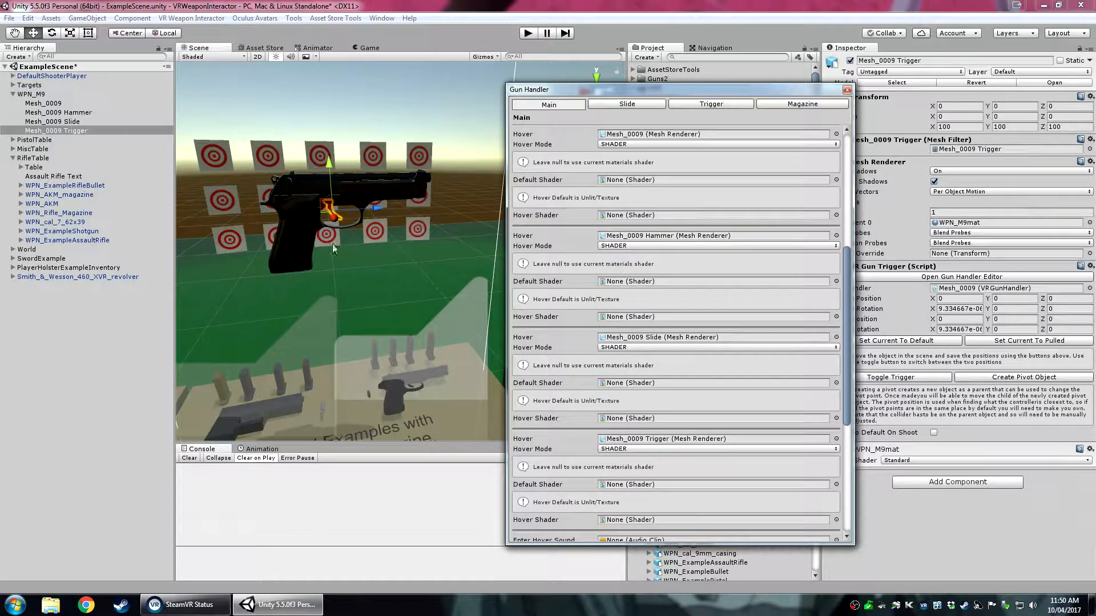
Select Mesh_0009 and examine the Enter Hover Sound and Exit Hover Sound settings in the Gun Handler.
left_click(45, 103)
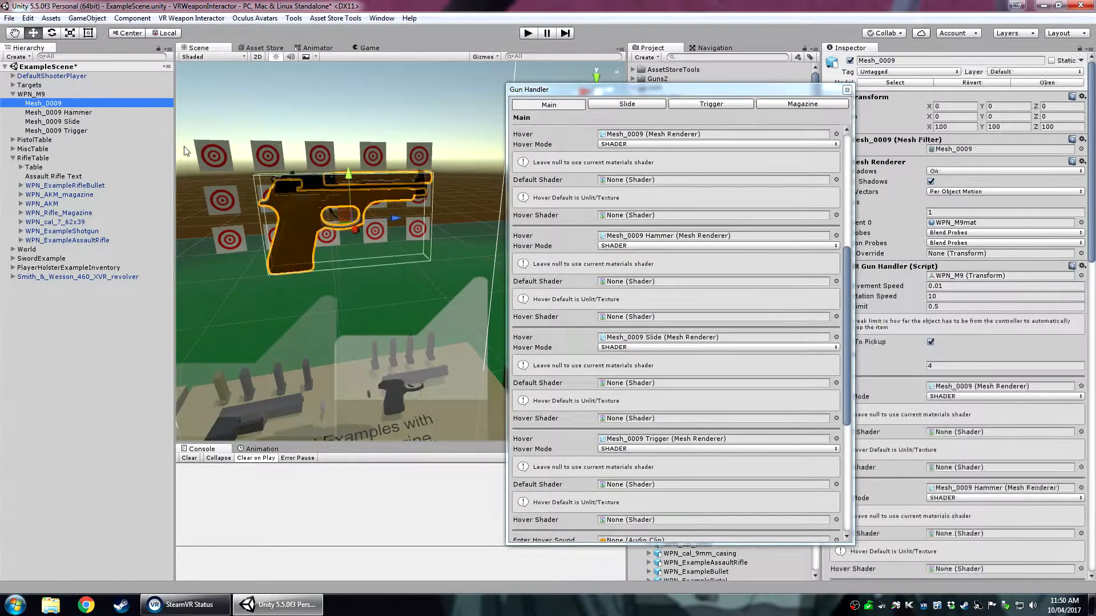
scroll(610, 273, "down", 3)
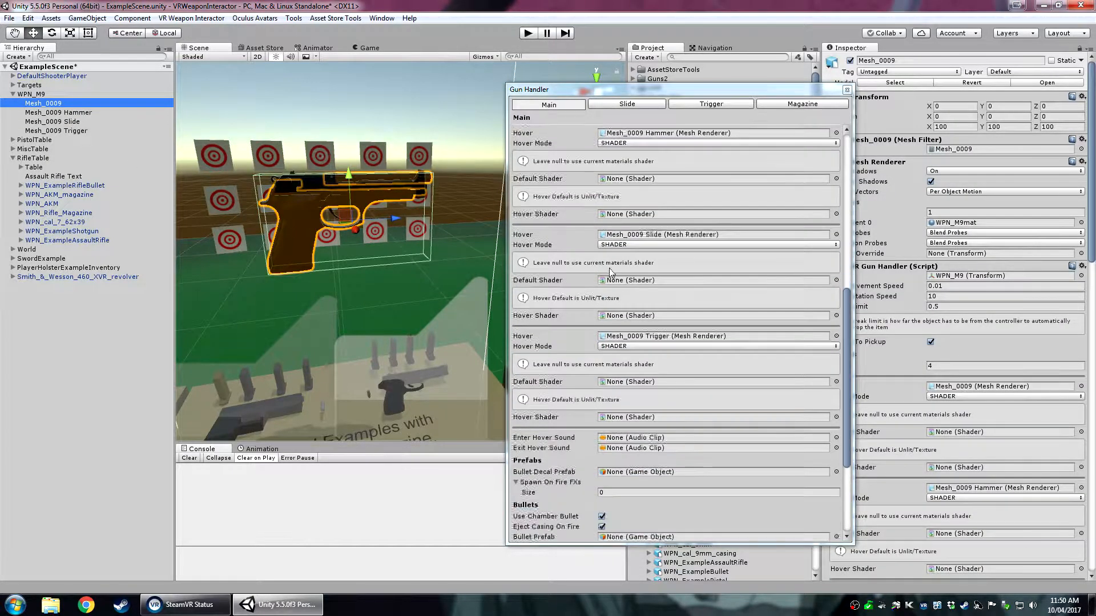
scroll(613, 277, "down", 5)
left_click(657, 294)
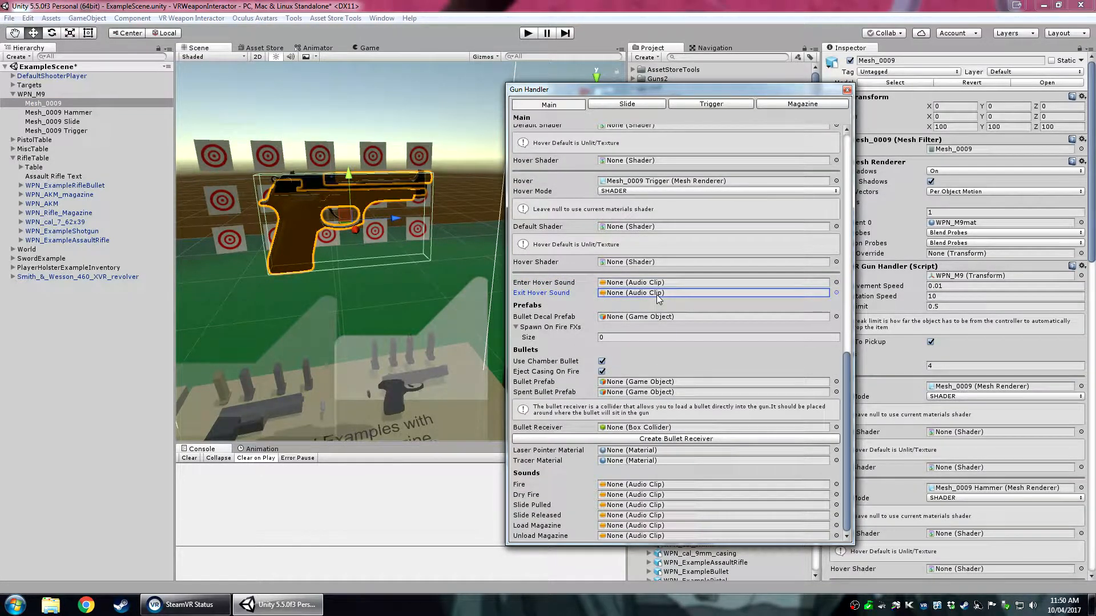
left_click(628, 282)
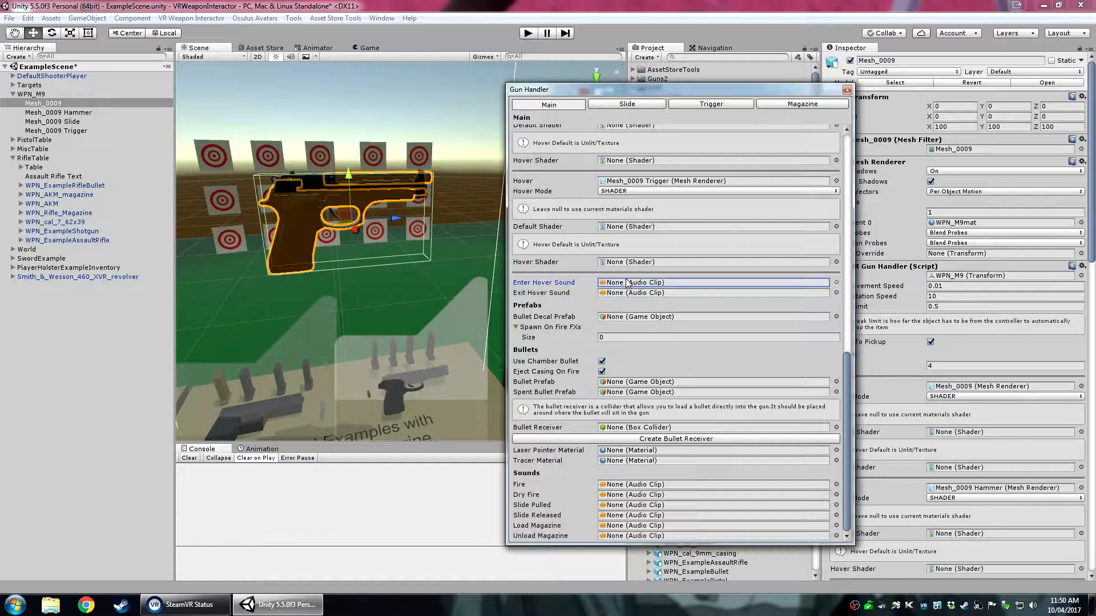
left_click(630, 293)
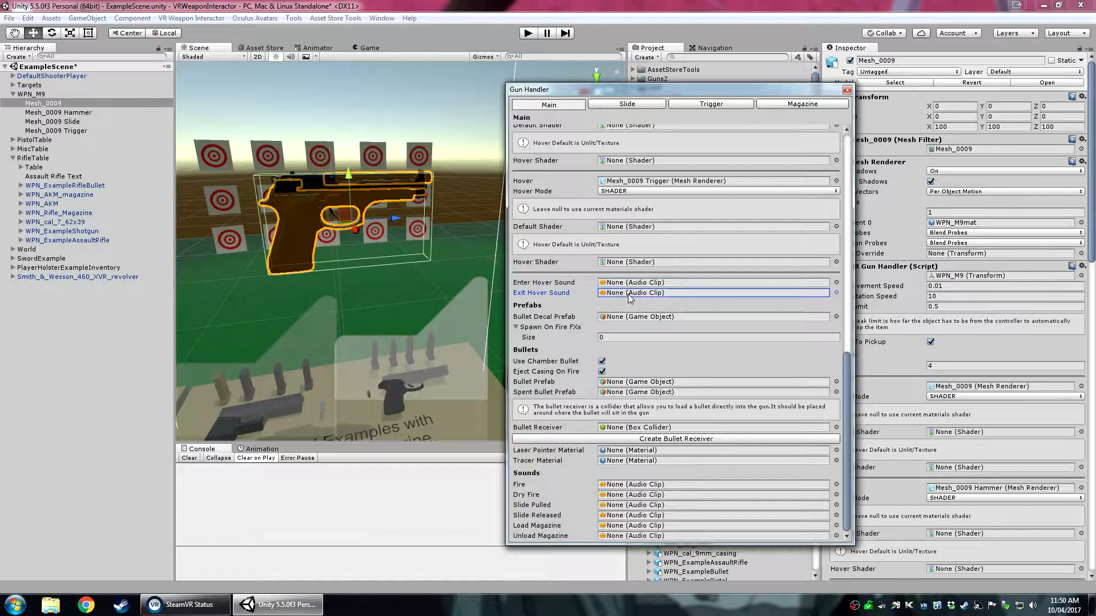
left_click(630, 283)
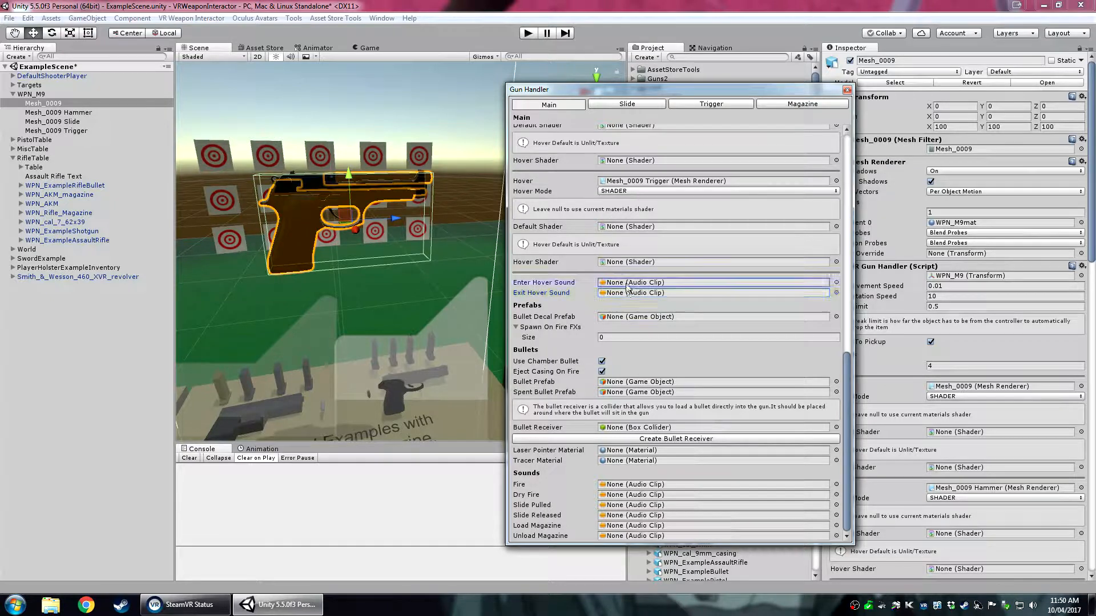
Find the decal prefabs with "dec" and assign BulletDecalExample as the Bullet Decal Prefab.
left_click(644, 317)
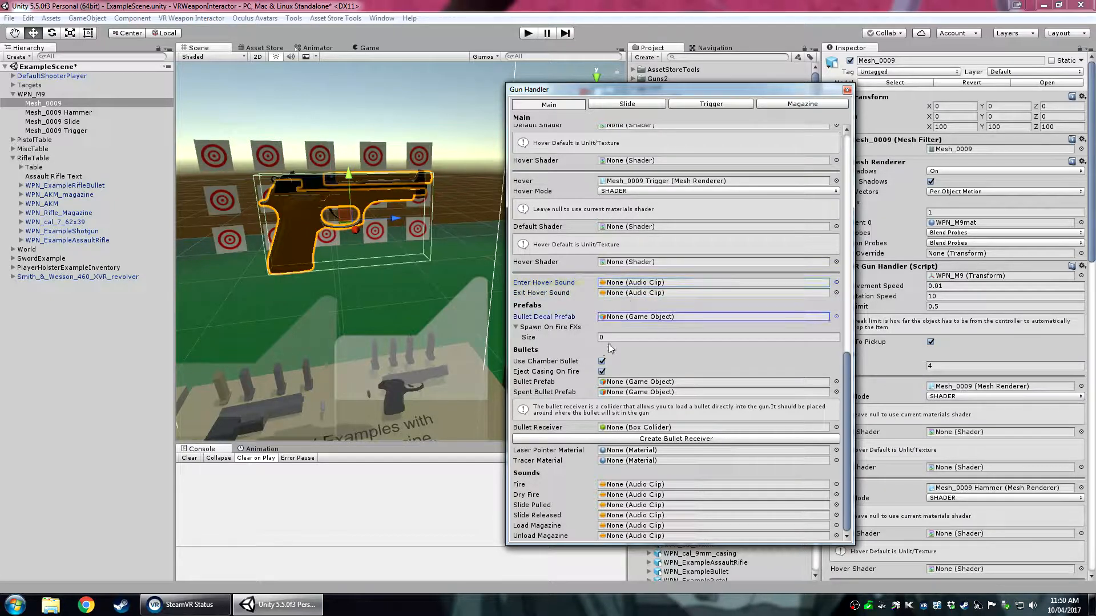
left_click(836, 317)
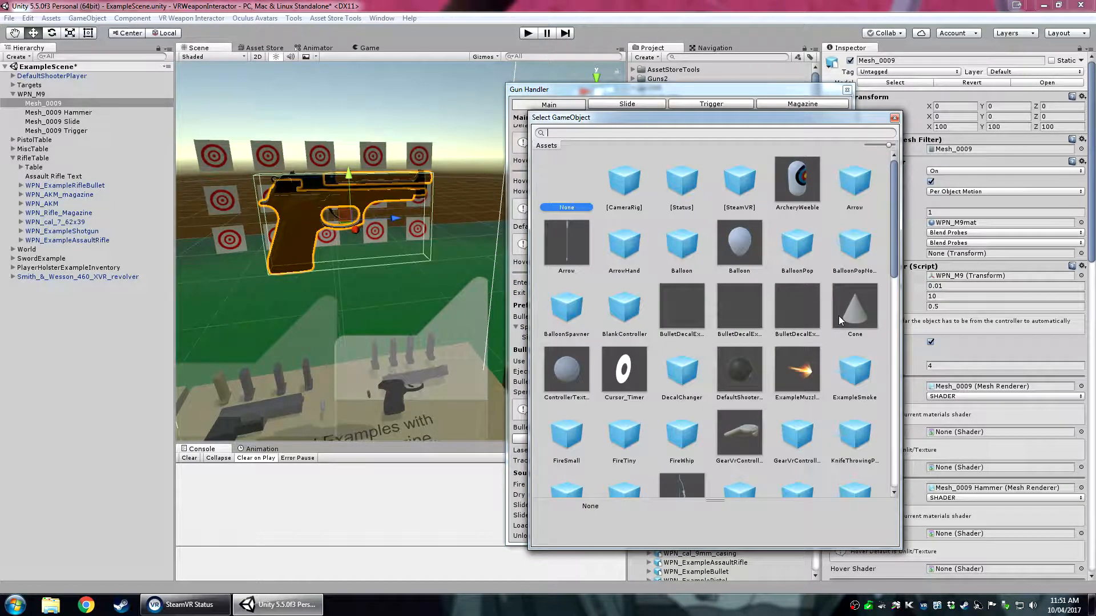
type("dec")
left_click(620, 178)
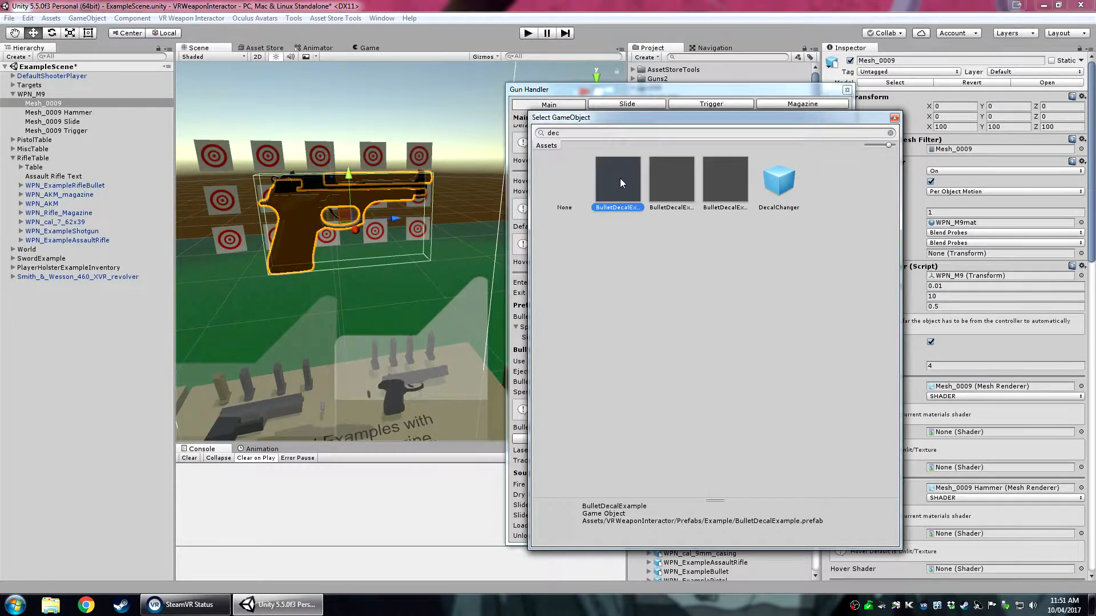
double_click(619, 178)
Move the Gun Handler window clear of the project files, expand the VRWeaponInteractor Prefabs and Example folders and select BulletDecalExample.
left_click_drag(570, 89, 243, 79)
left_click(640, 198)
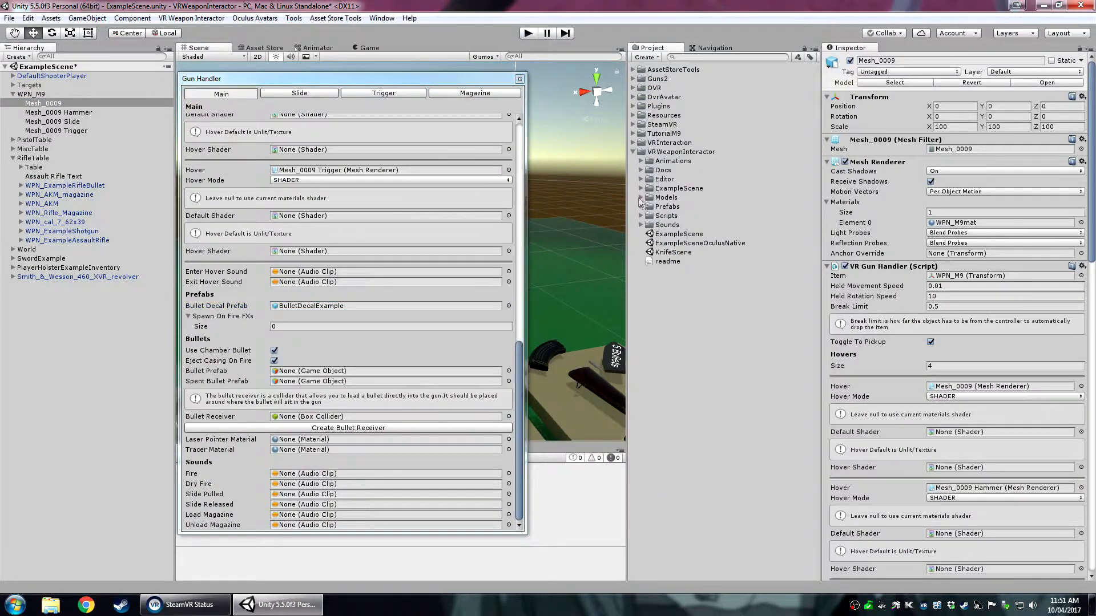
left_click(640, 207)
left_click(648, 215)
left_click(648, 225)
left_click(678, 234)
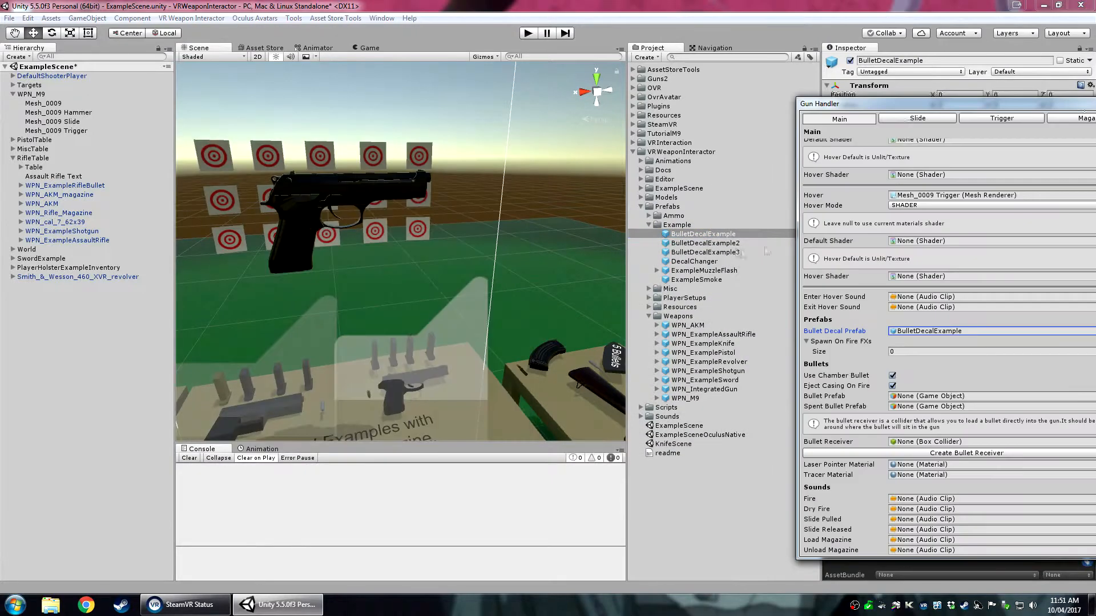
Place BulletDecalExample in the scene, inspect its quad and Destroy In settings, and delete it from the scene.
left_click_drag(703, 233, 49, 84)
key("f")
key("e")
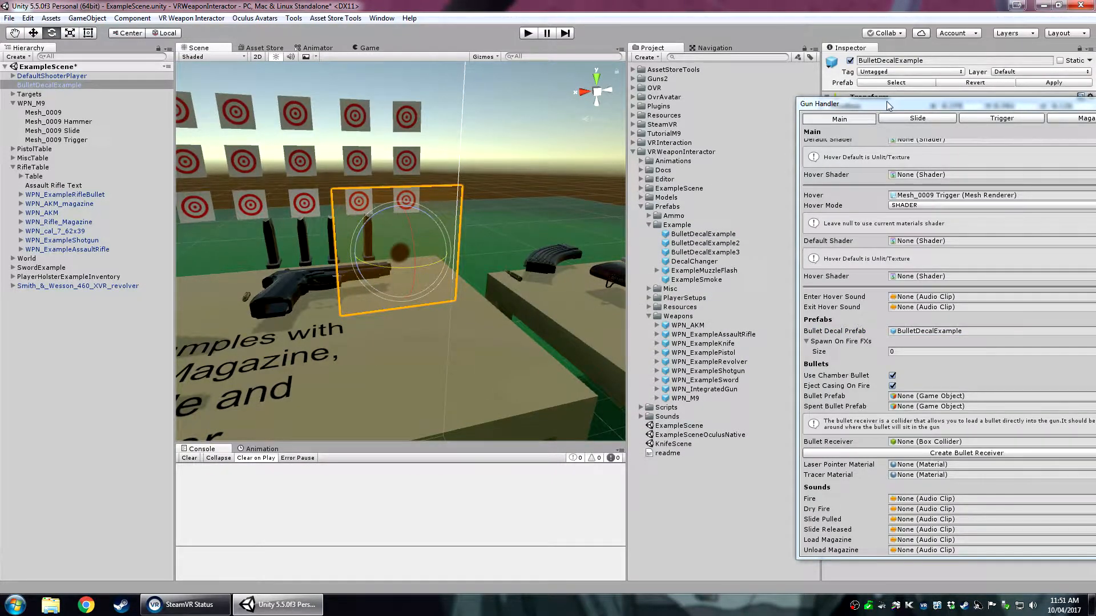
left_click_drag(885, 101, 604, 412)
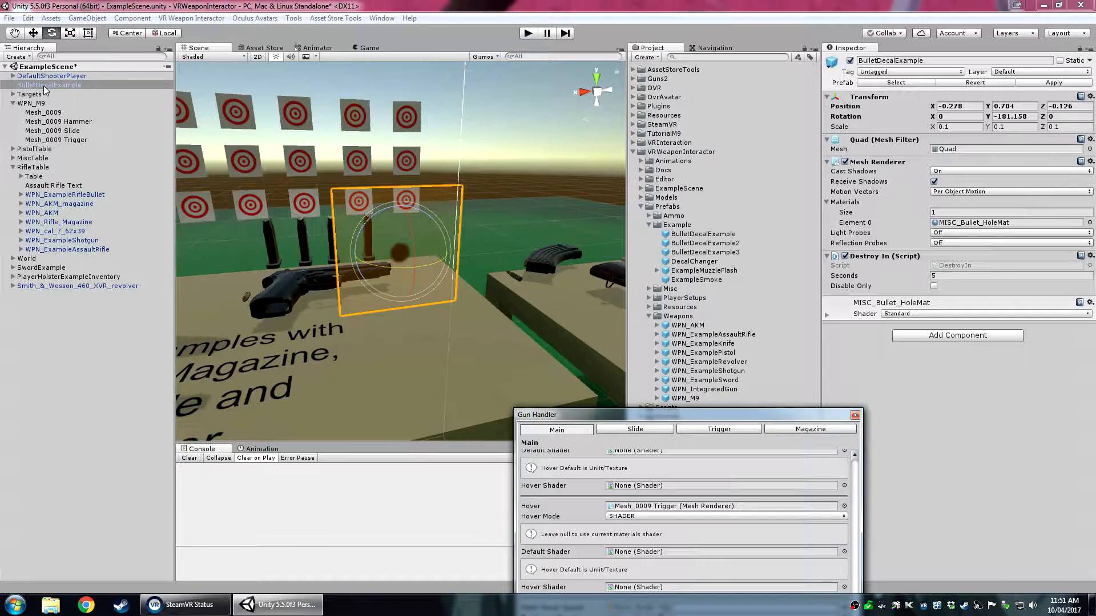
right_click_drag(399, 317, 406, 321)
key("w")
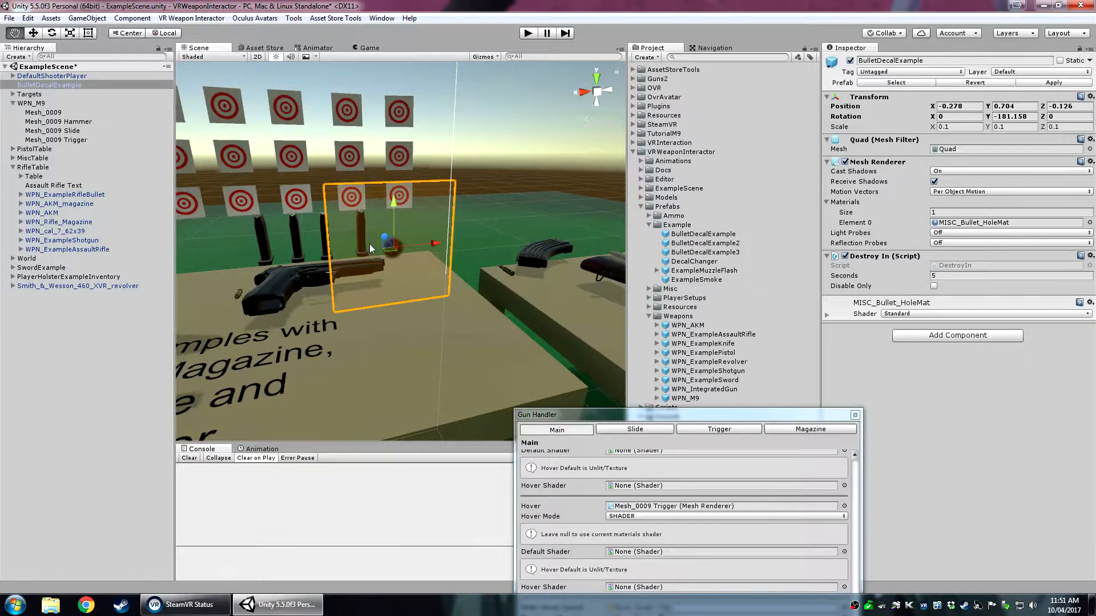
middle_click_drag(369, 244, 430, 255)
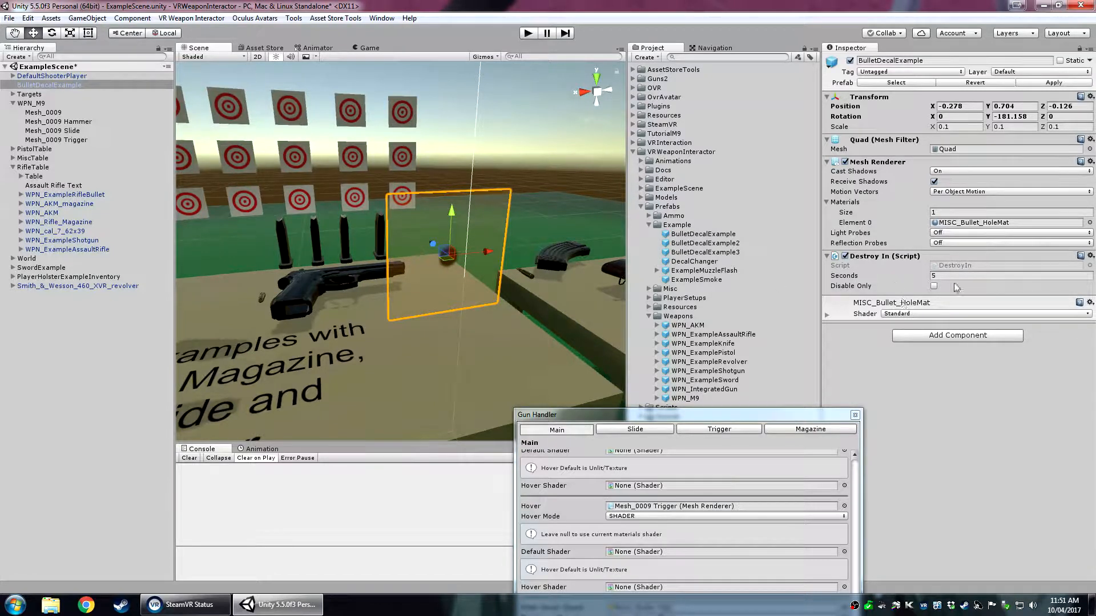
key("Delete")
Place the DecalChanger prefab in the scene and review its default decal, decal prefabs and tags.
left_click(713, 262)
left_click_drag(713, 262, 417, 233)
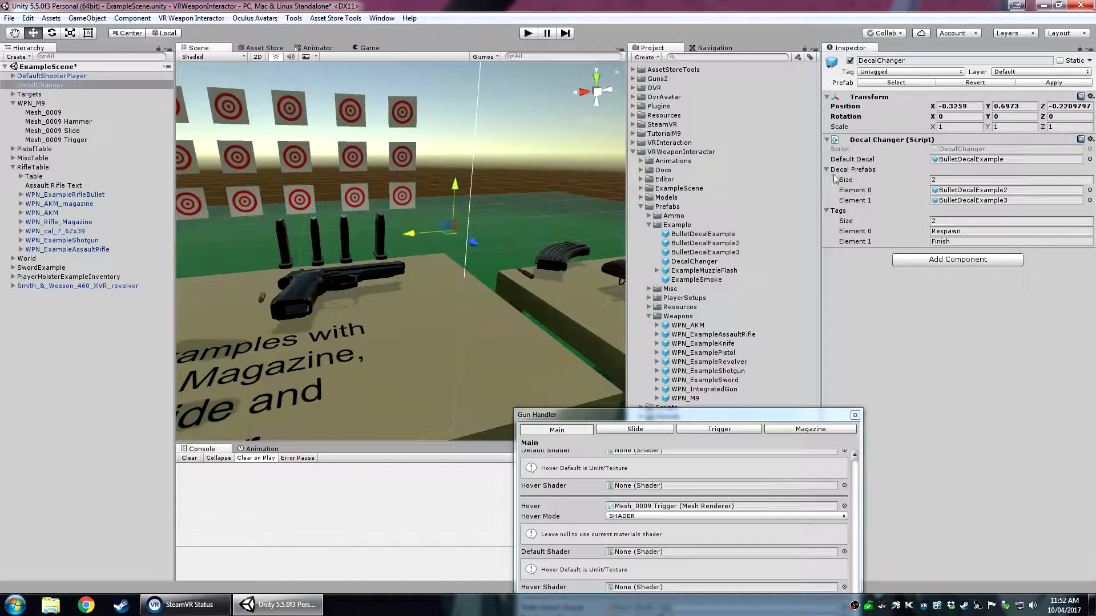
left_click(964, 160)
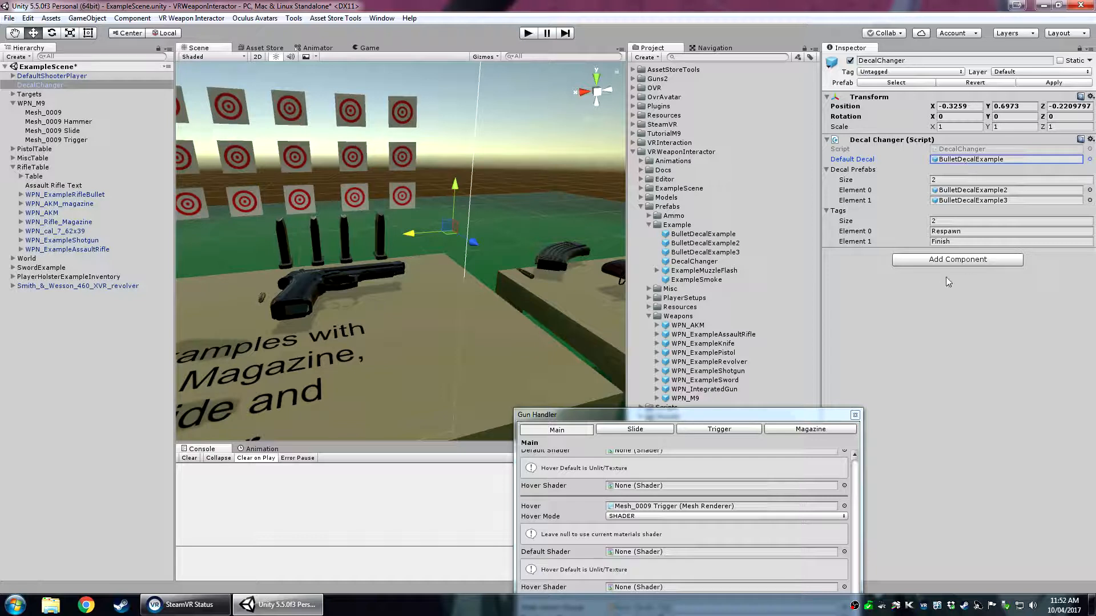
left_click(970, 201)
left_click(953, 161)
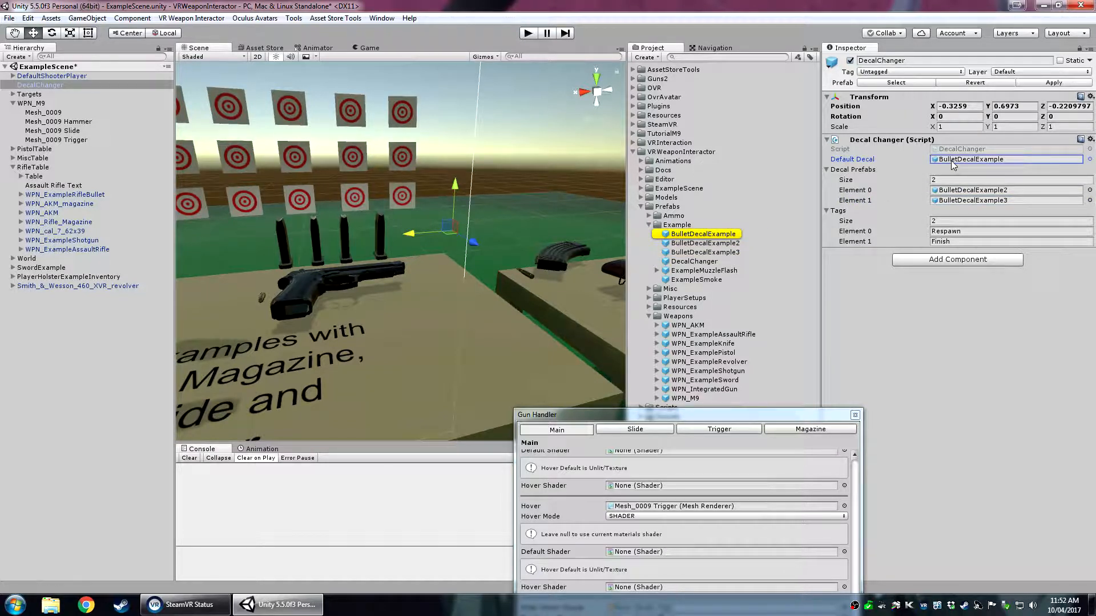
left_click(947, 231)
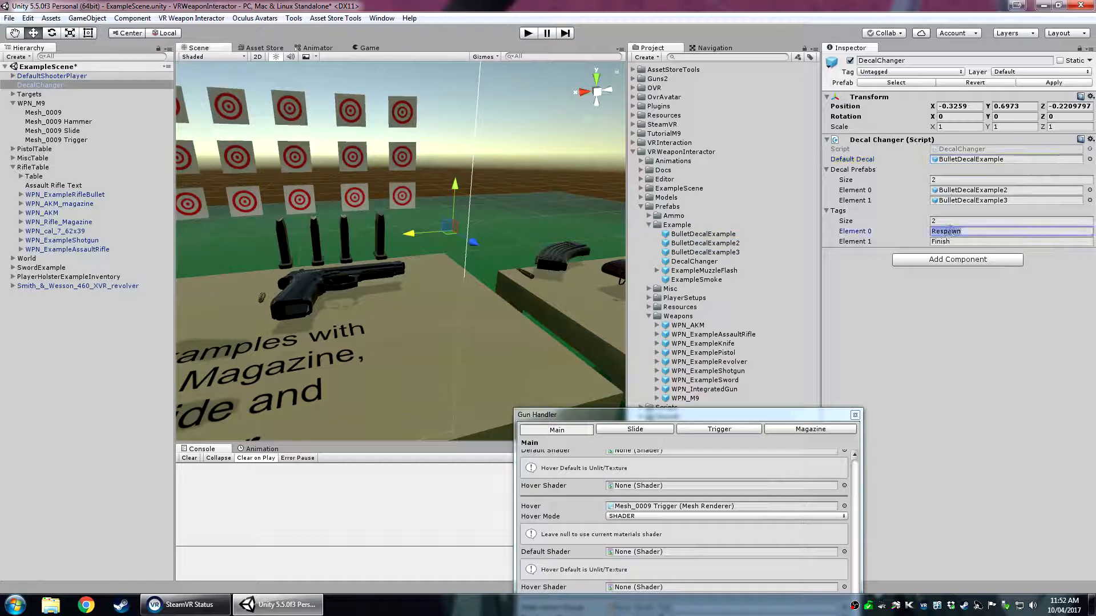
left_click(951, 240)
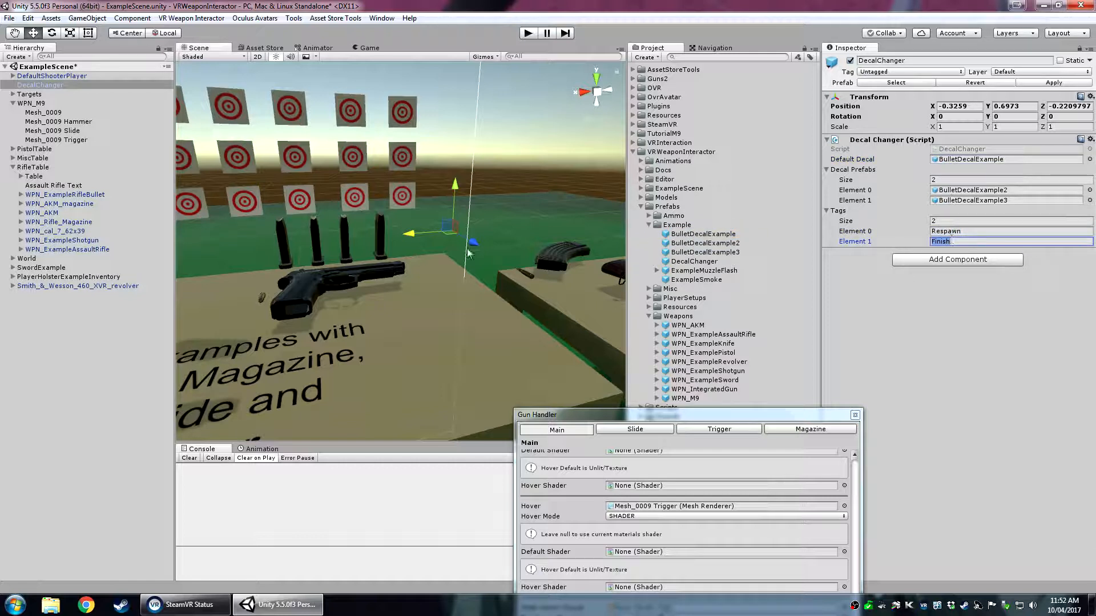
Inspect the tags assigned to several of the shooting target quads.
scroll(335, 219, "up", 8)
right_click_drag(403, 361, 368, 226)
middle_click_drag(368, 226, 417, 265)
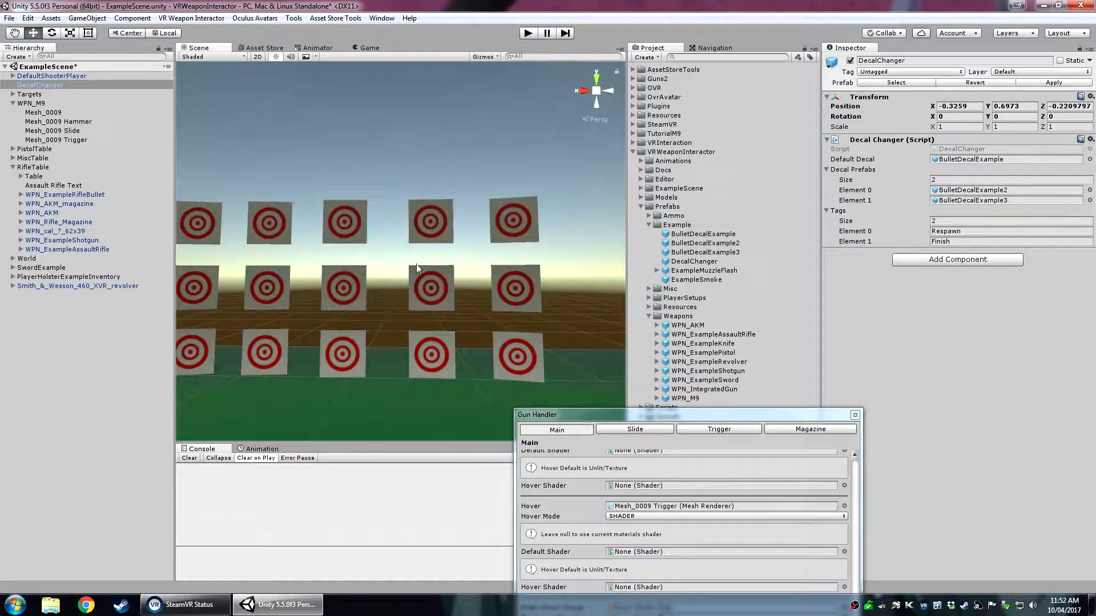
left_click(425, 229)
left_click(888, 72)
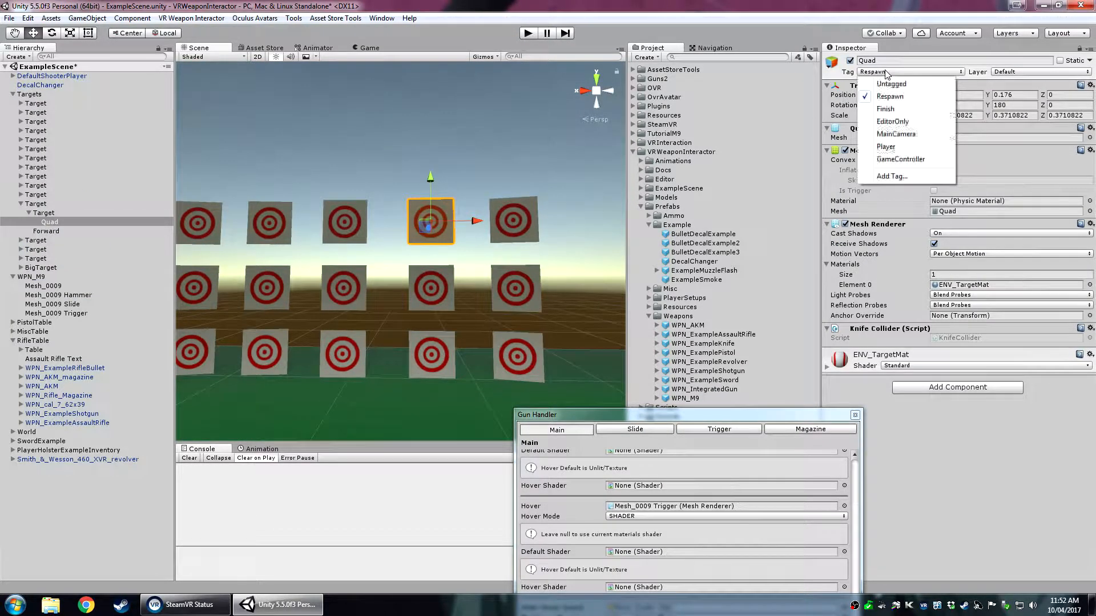
left_click(512, 219)
left_click(888, 72)
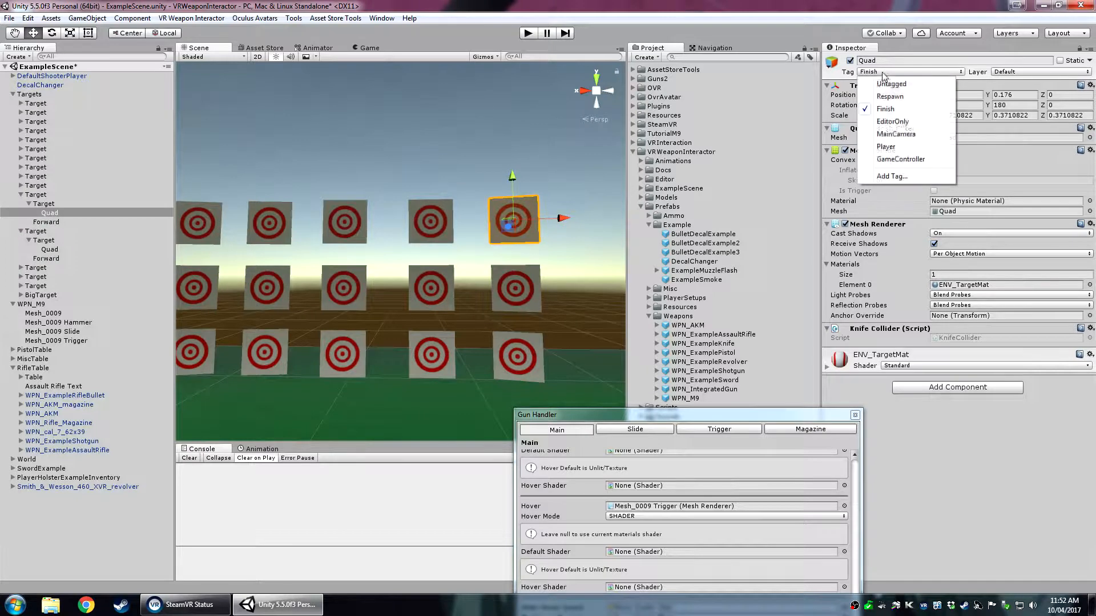
left_click(406, 287)
left_click(349, 292)
left_click(353, 218)
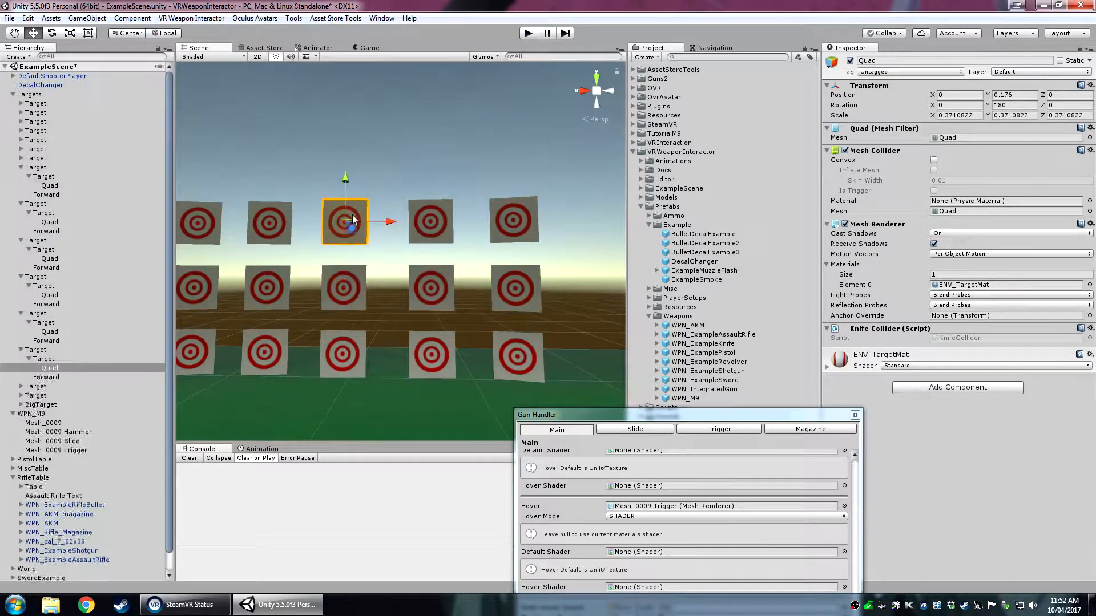
Reselect DecalChanger to review its decal and tag lists, and view the pistol with the targets behind it.
scroll(440, 215, "down", 4)
right_click_drag(430, 249, 462, 306)
double_click(34, 85)
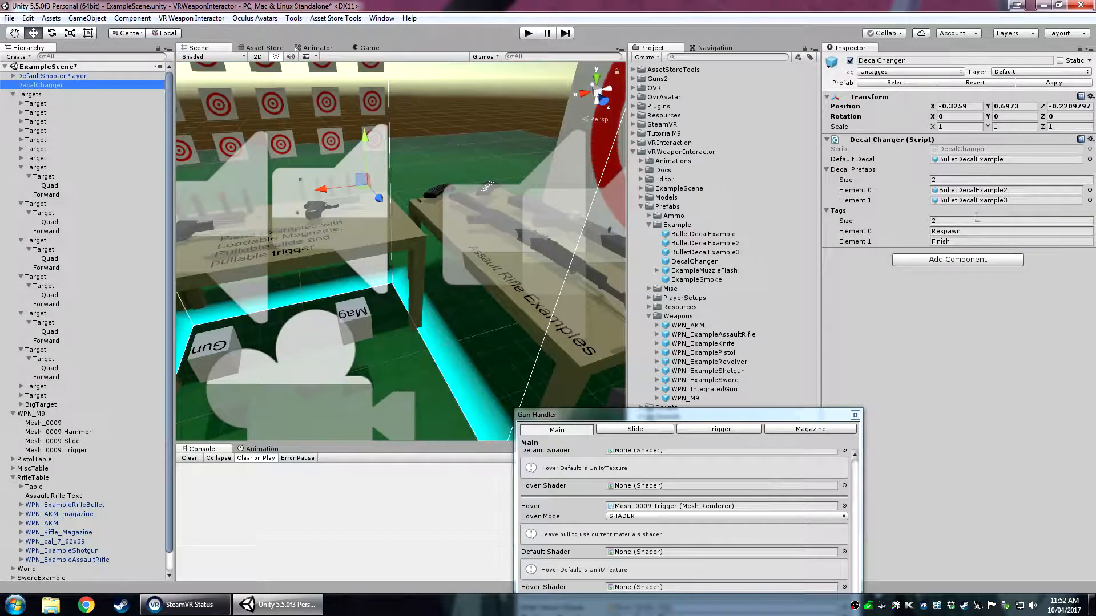
right_click_drag(398, 220, 389, 187)
key("w")
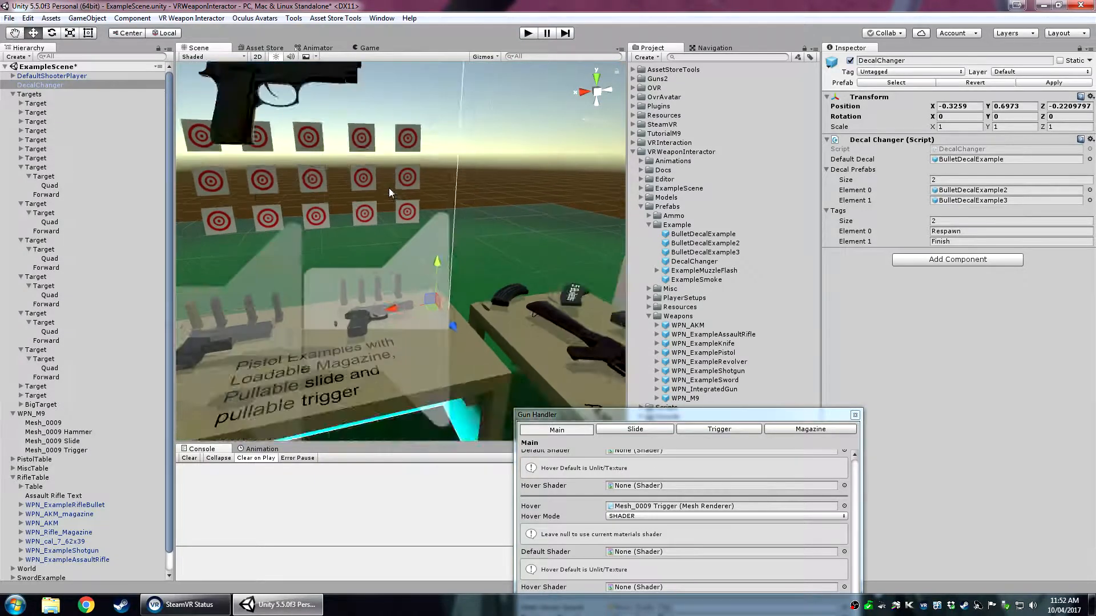
mouse_move(368, 142)
middle_mouse_down()
mouse_move(384, 194)
mouse_move(365, 147)
middle_mouse_up()
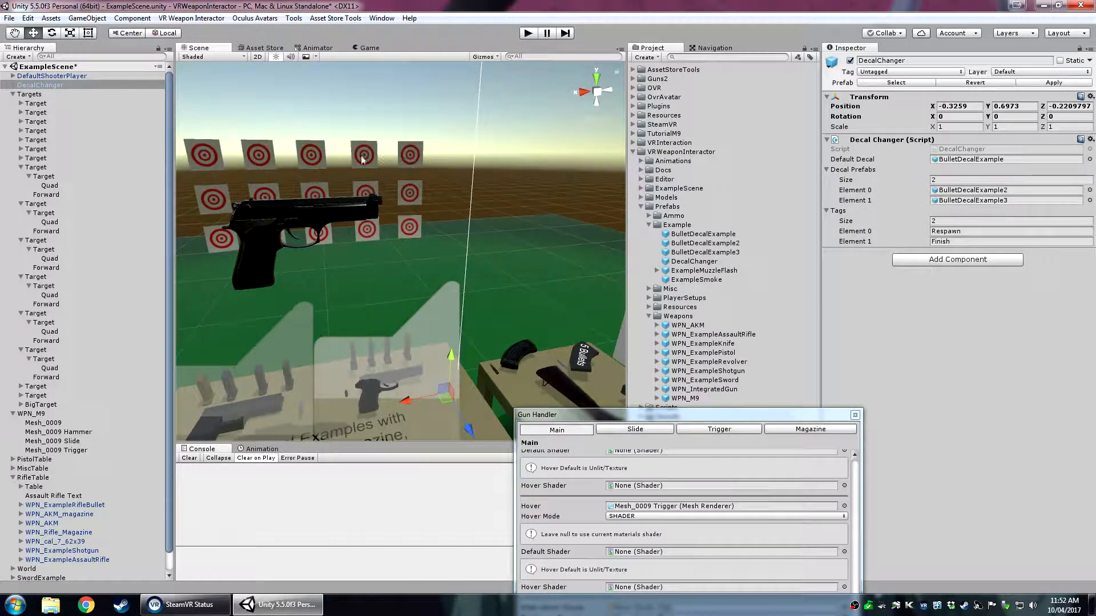
Locate the BulletDecalExample2 and BulletDecalExample3 prefabs assigned in DecalChanger's decal list in the project.
left_click(955, 193)
left_click(954, 200)
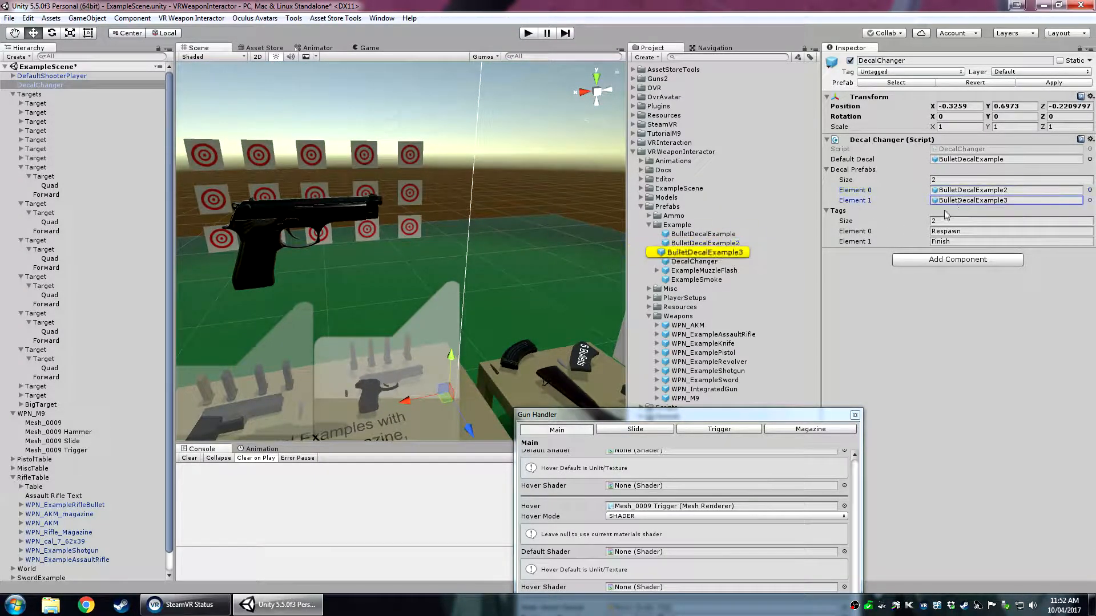
left_click(964, 192)
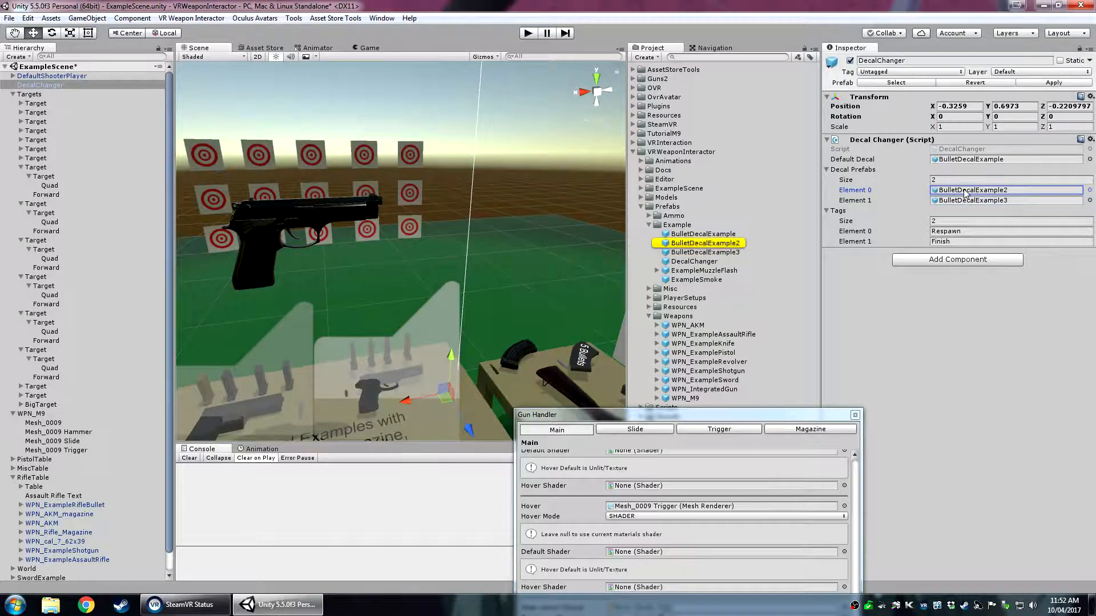
left_click(956, 201)
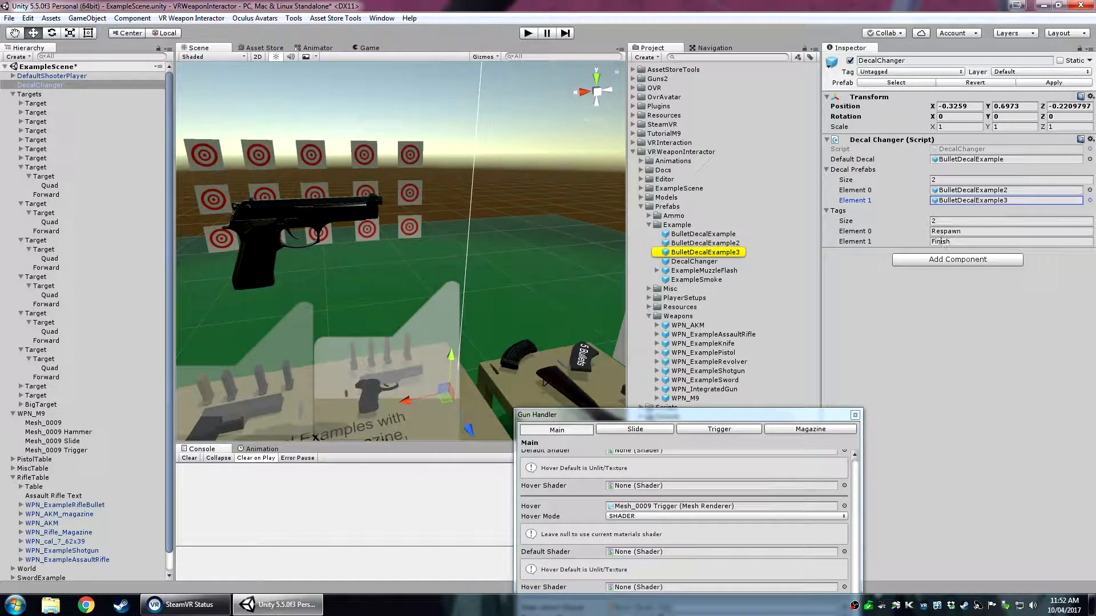
Inspect the materials of BulletDecalExample3, BulletDecalExample2 and BulletDecalExample.
left_click(733, 254)
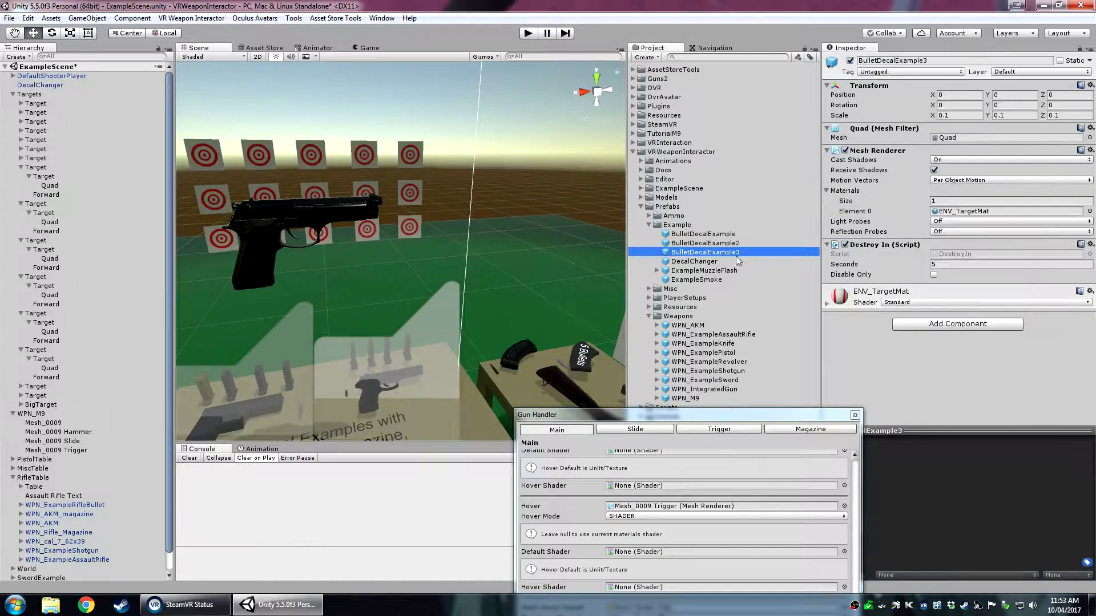
left_click(883, 291)
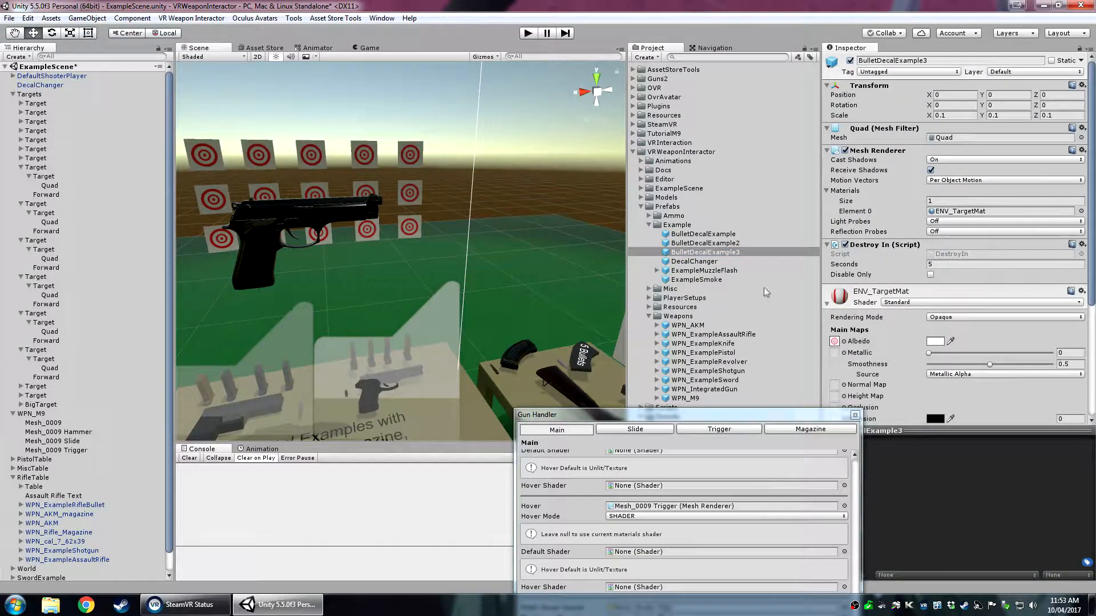
left_click(726, 245)
left_click(874, 292)
left_click(731, 234)
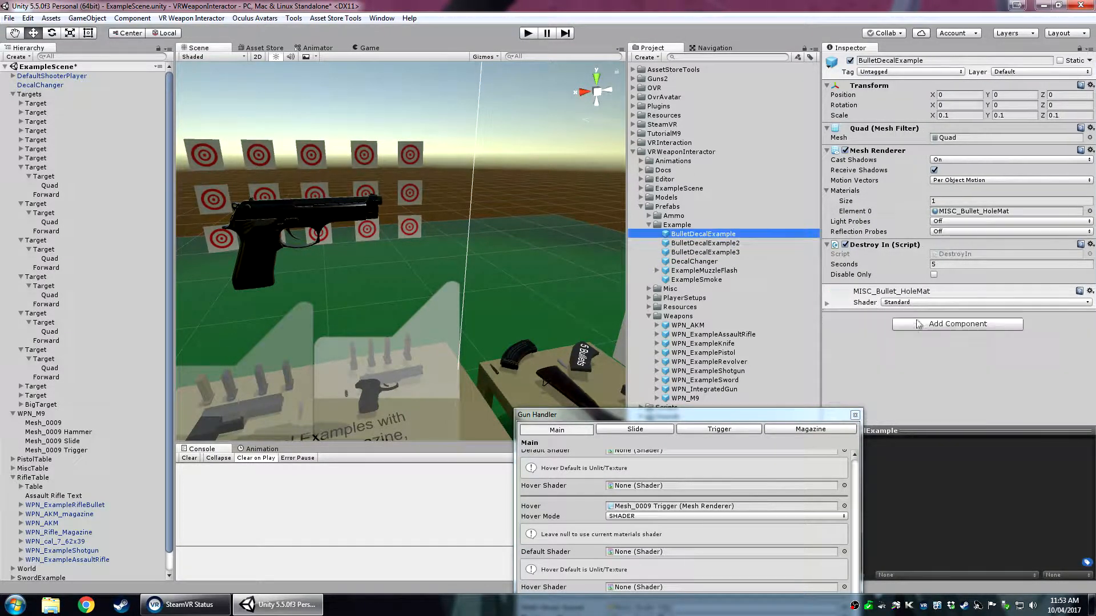
left_click(875, 297)
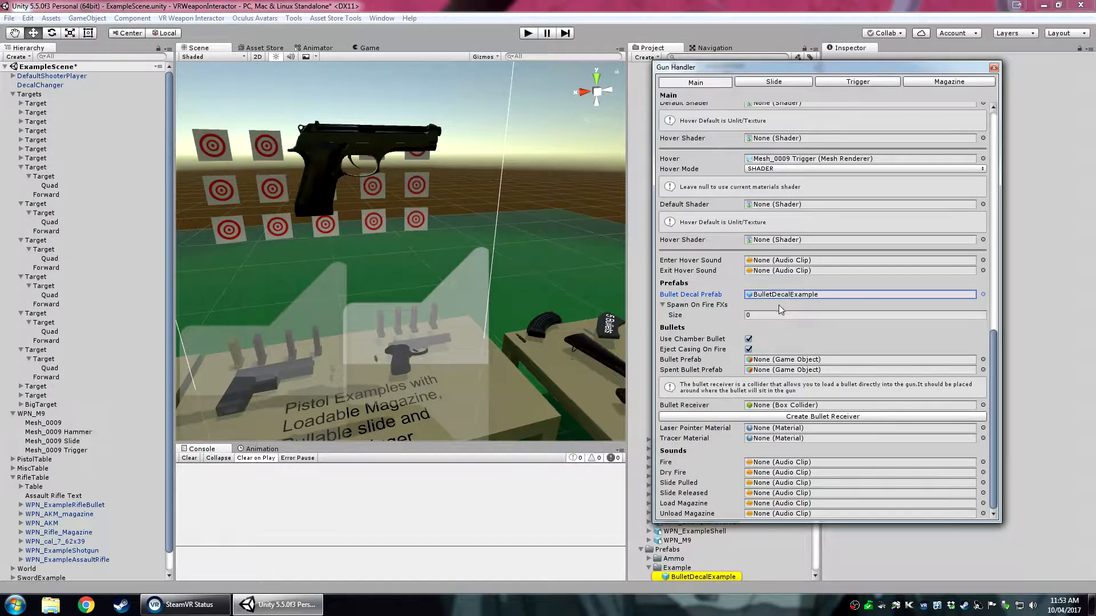
Add one Spawn On Fire FX entry in the Gun Handler and assign ExampleMuzzleFlash as its FX prefab.
key("Tab")
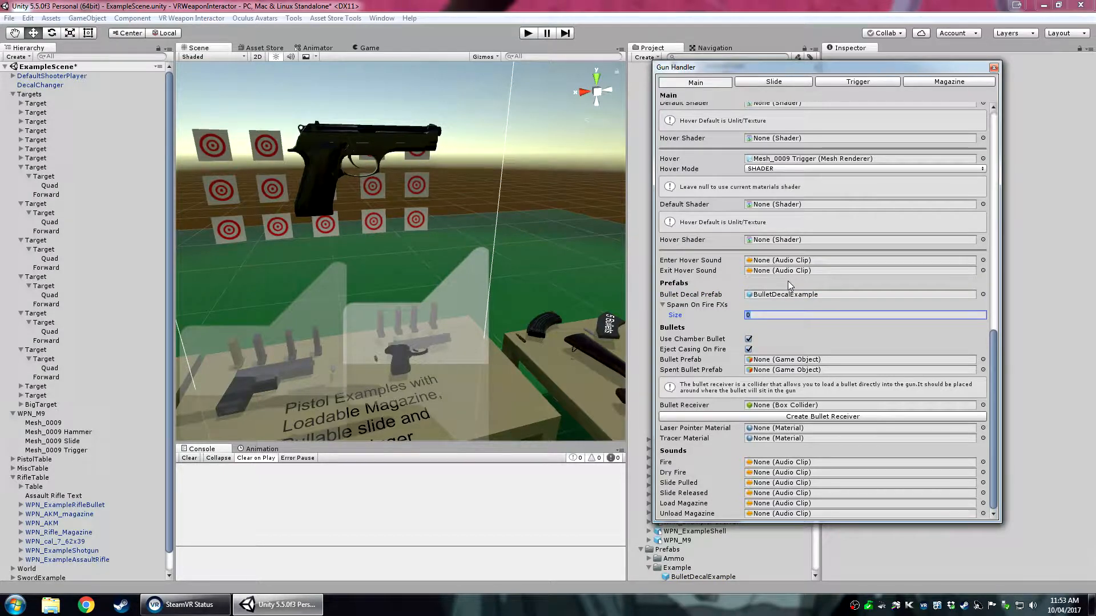
type("1")
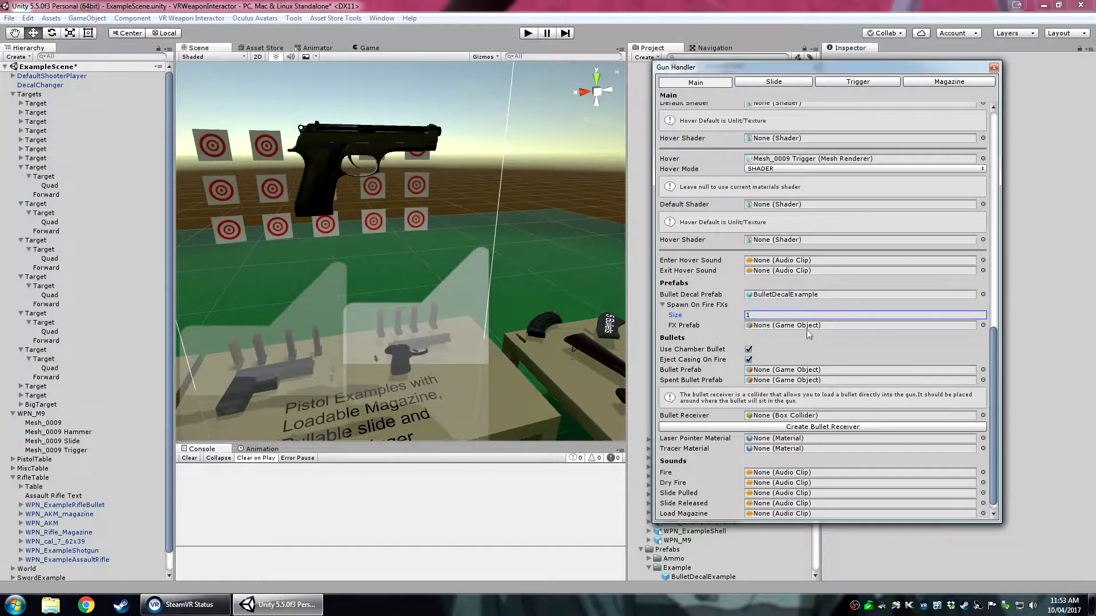
left_click(982, 325)
left_click(620, 191)
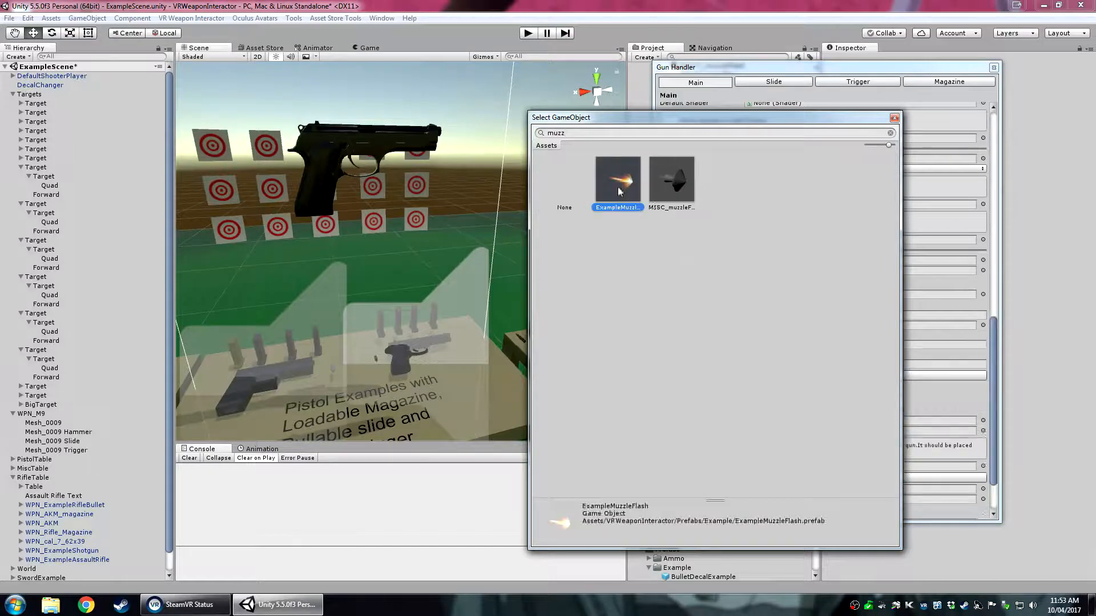
double_click(620, 193)
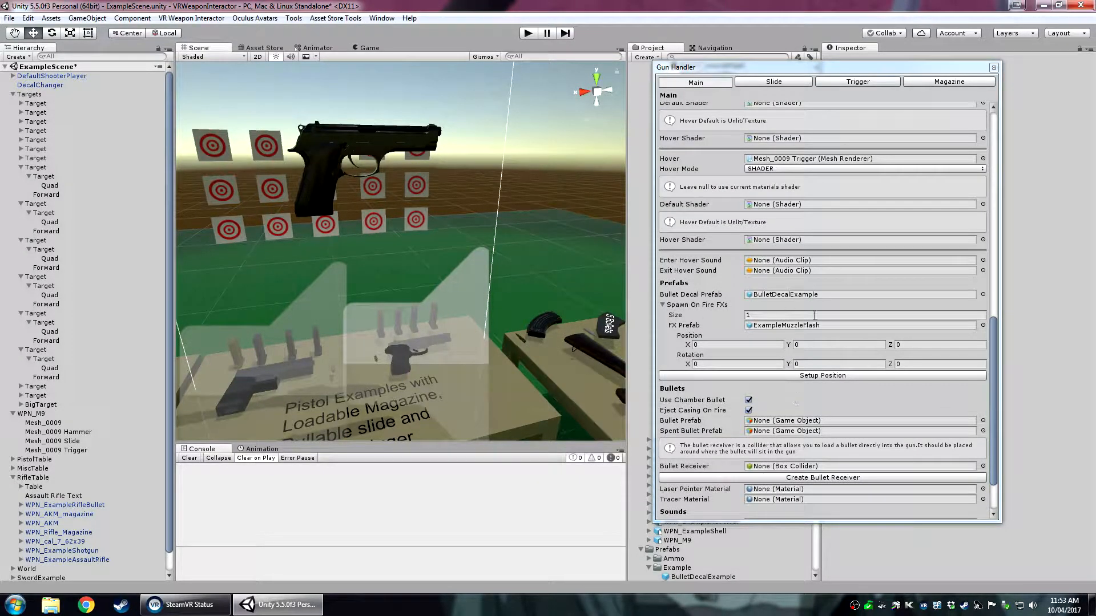
Set up the muzzle flash at the barrel's tip with Y rotation 180 and position about Y 0.056, Z 0.177, and save it.
left_click(813, 377)
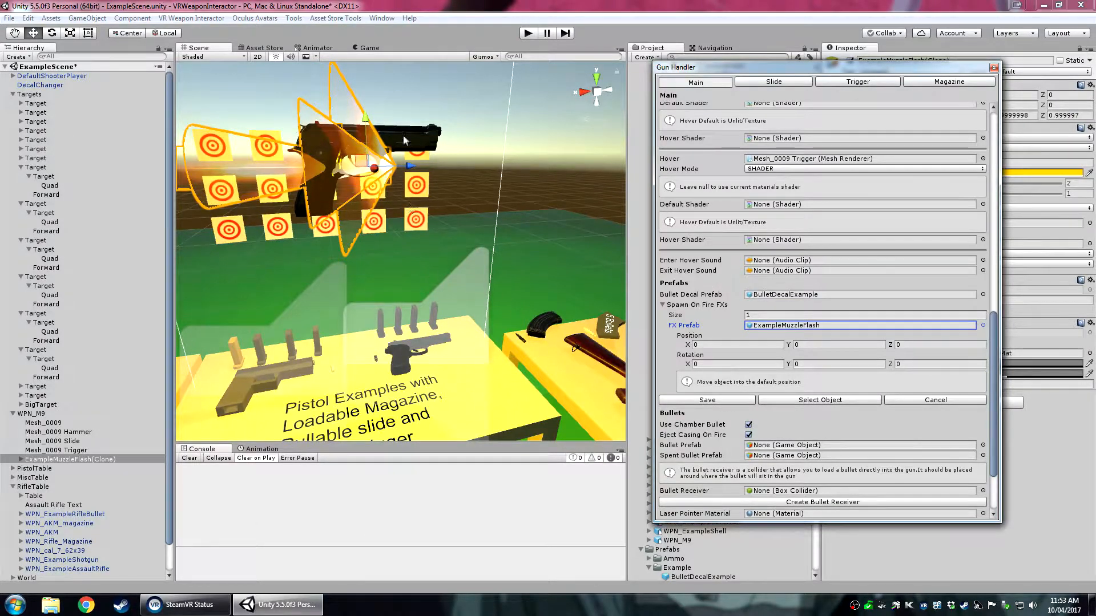
left_click_drag(824, 68, 829, 137)
left_click(1013, 105)
type("180")
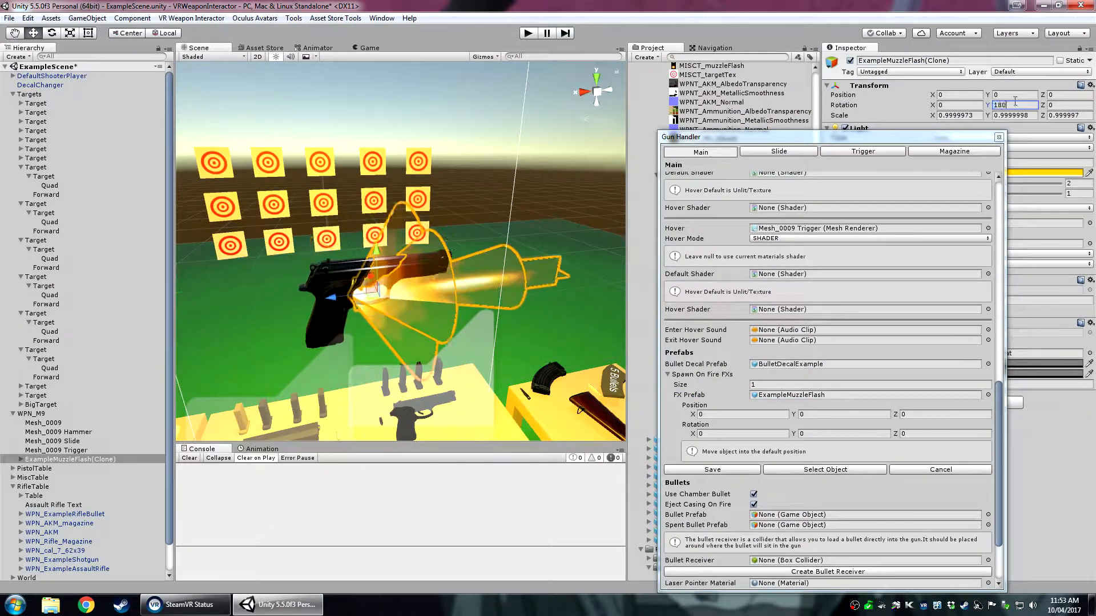
key("Return")
left_click_drag(371, 289, 467, 267)
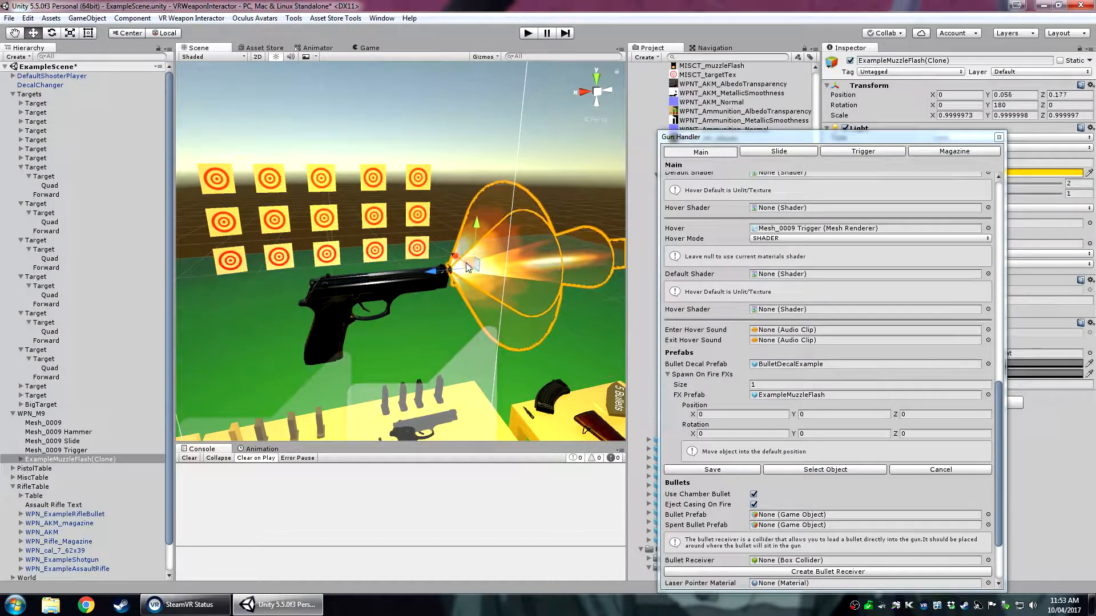
middle_click_drag(458, 370, 434, 304)
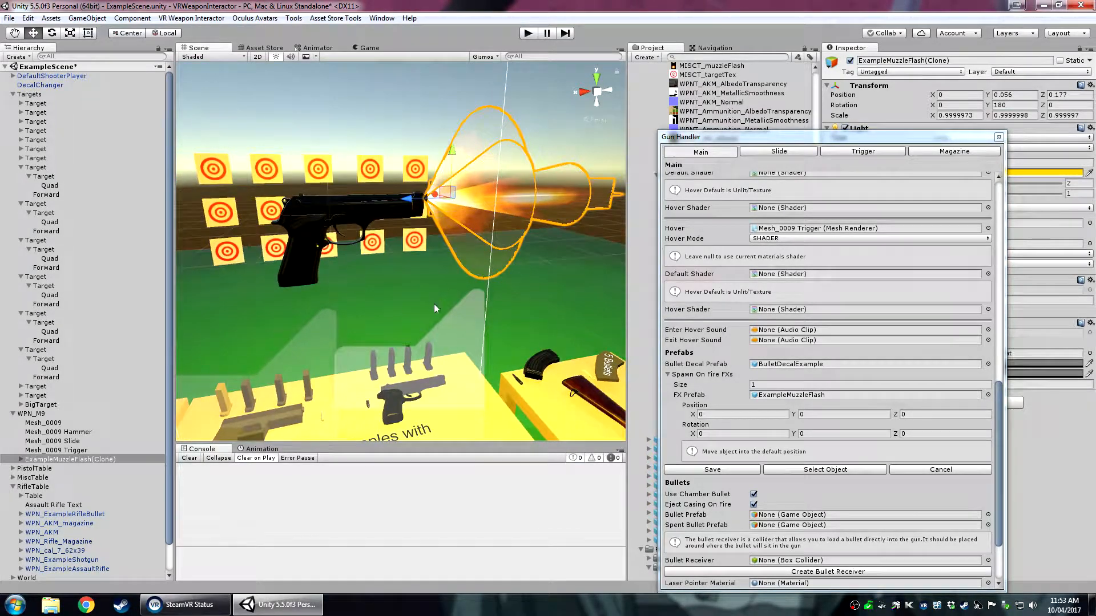
left_click(752, 470)
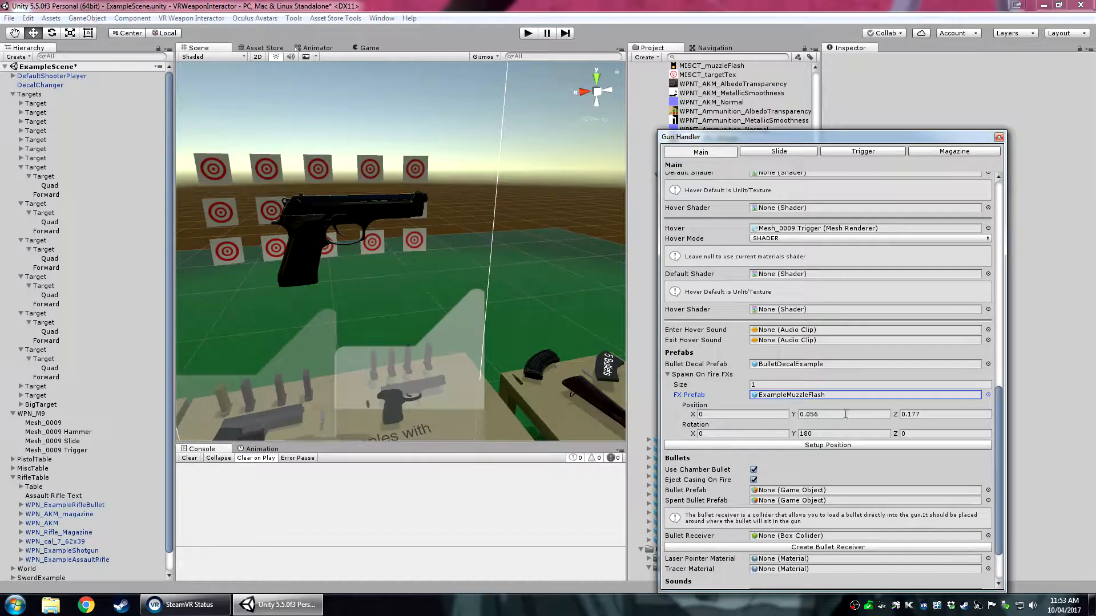
Collapse the Spawn On Fire FXs settings and review the chamber bullet, casing ejection and bullet prefab options.
scroll(821, 426, "down", 1)
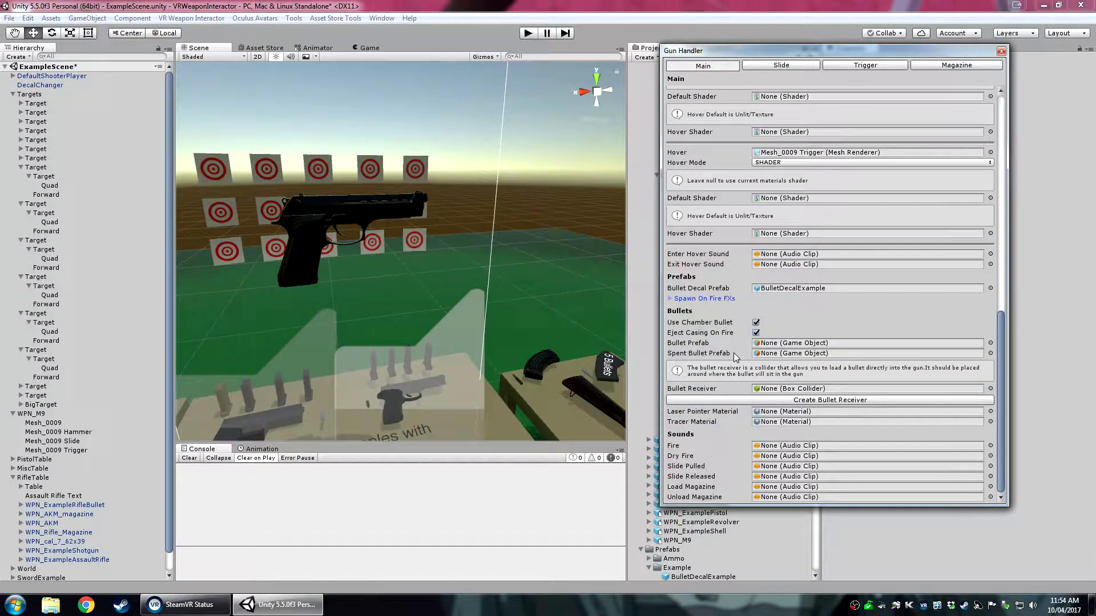
left_click(692, 332)
left_click(771, 343)
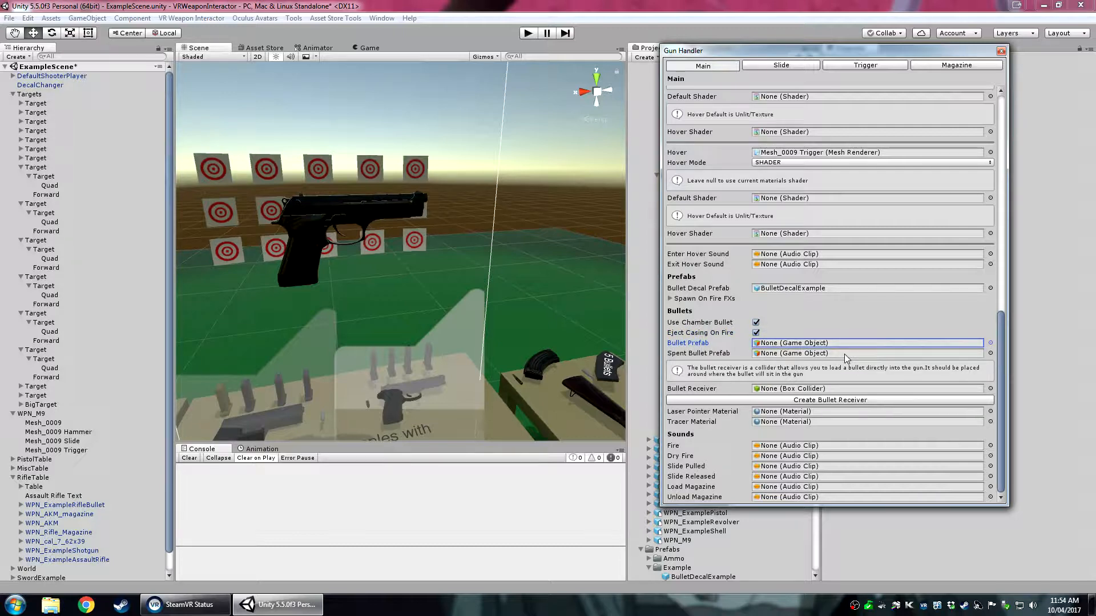
Remove DecalChanger from the scene and collapse the Targets group in the hierarchy.
left_click(10, 94)
left_click(11, 100)
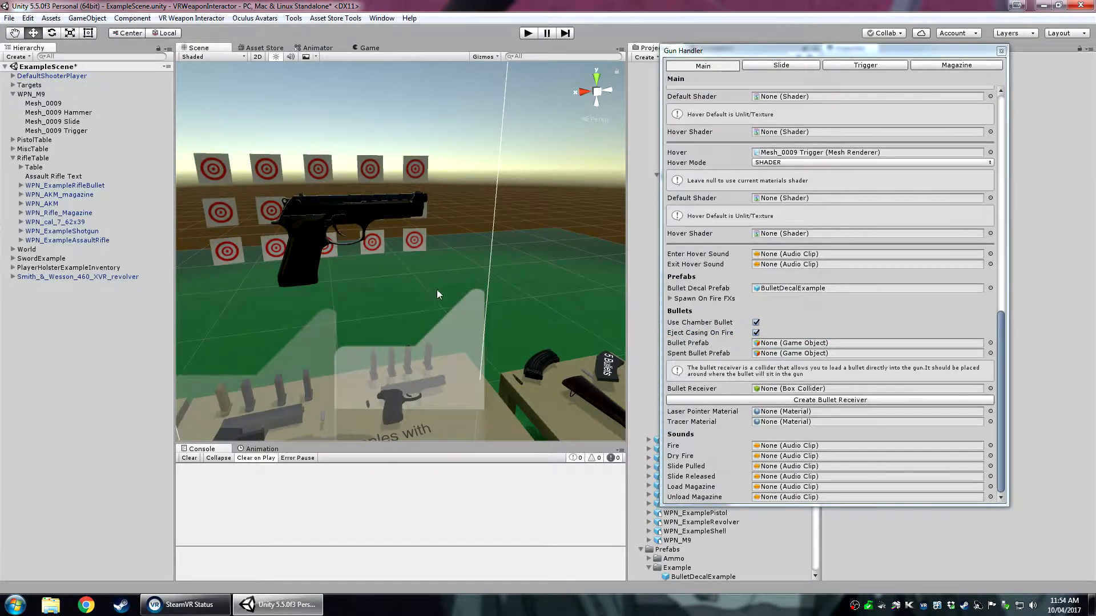
right_click_drag(437, 289, 446, 310)
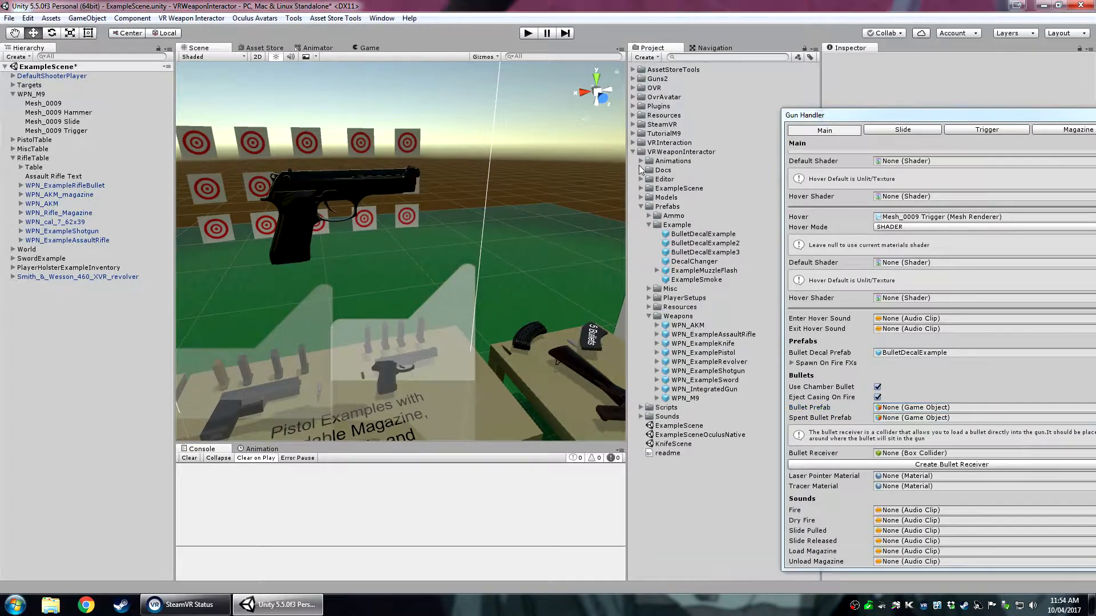
Place the WPN_cal_9mm model from the Models folder in the scene near the pistol.
left_click(686, 453)
left_click_drag(706, 454, 81, 354)
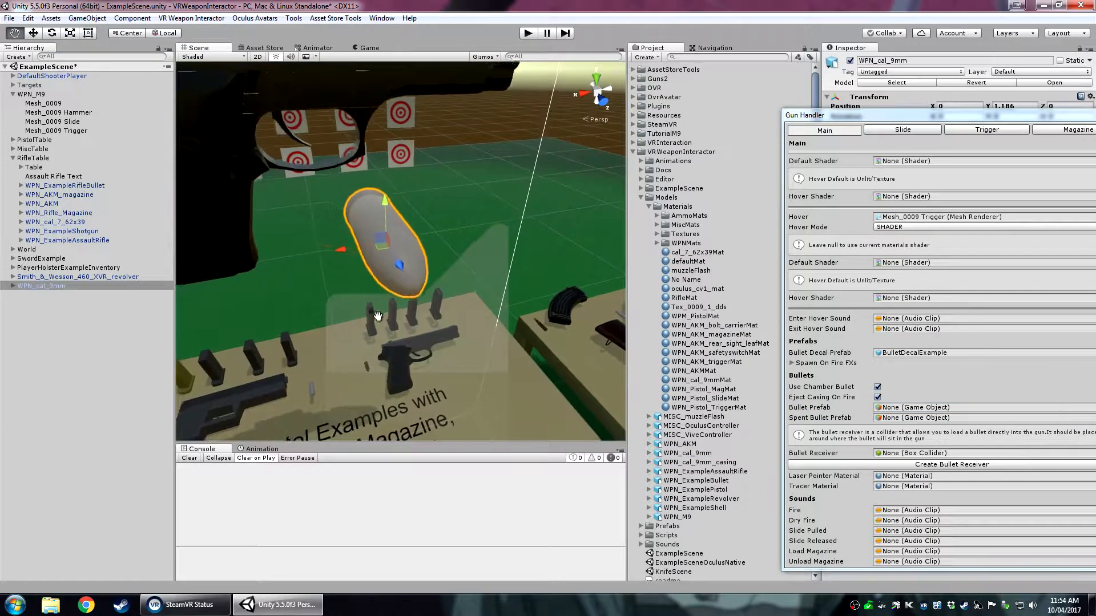
right_click_drag(377, 318, 411, 319)
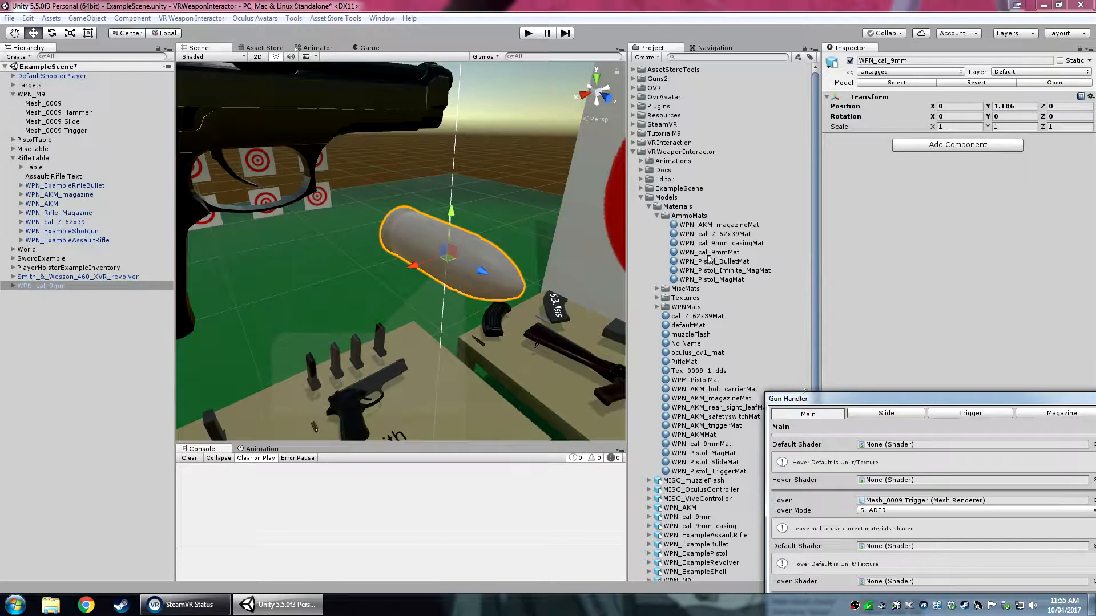
Apply the WPN_cal_9mmMat material from AmmoMats to the 9 mm bullet in the scene.
left_click(714, 254)
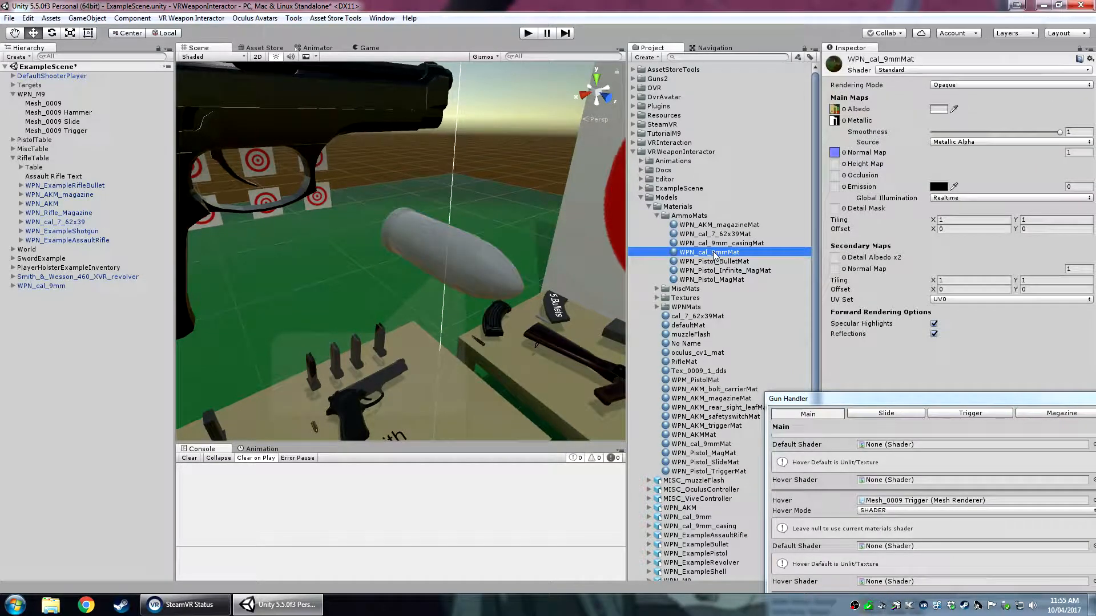
left_click(403, 258)
left_click(13, 286)
left_click(41, 296)
left_click_drag(717, 252, 472, 262)
left_click(518, 360)
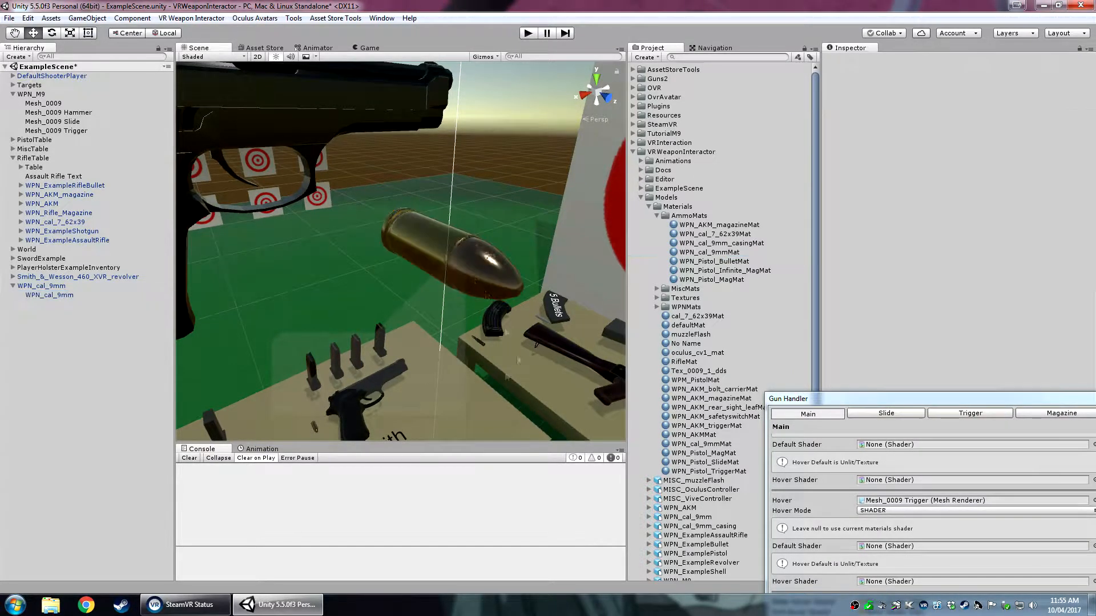
Set up WPN_cal_9mm as a VR bullet in the Bullet Wizard with Bullet Id 55.
left_click(488, 285)
left_click(485, 328)
right_click_drag(485, 328, 428, 300)
left_click(461, 285)
scroll(388, 273, "down", 6)
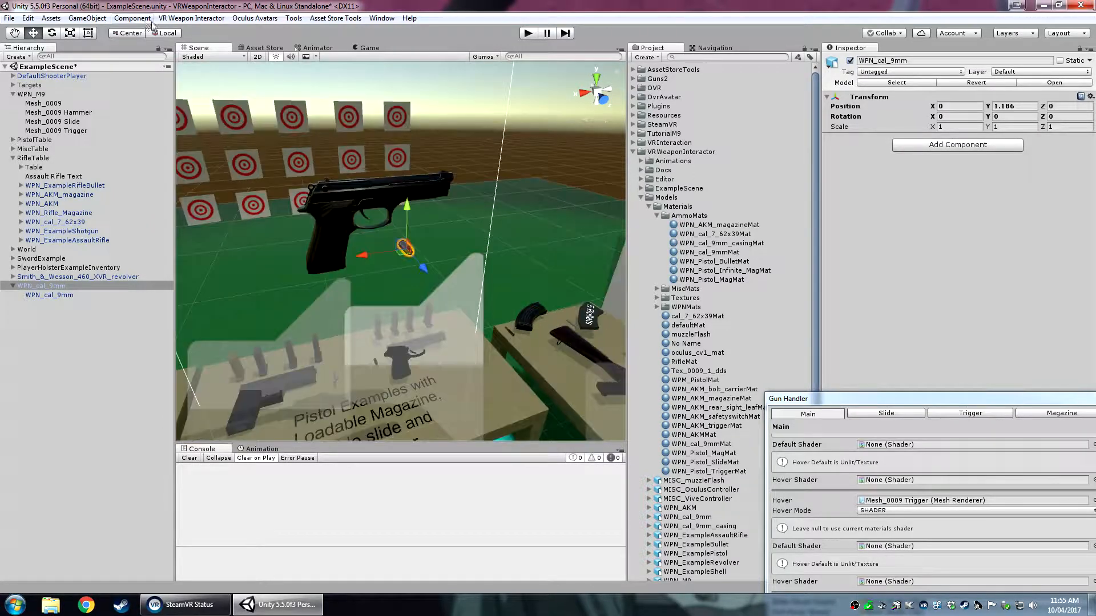
left_click(192, 18)
left_click(201, 29)
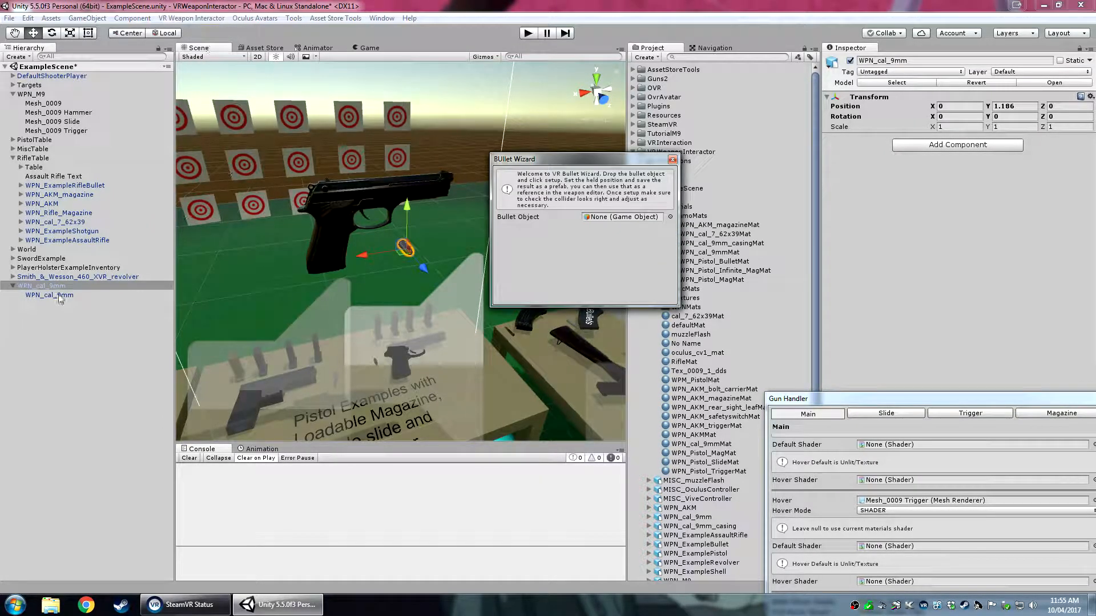
left_click_drag(41, 287, 576, 216)
left_click(623, 227)
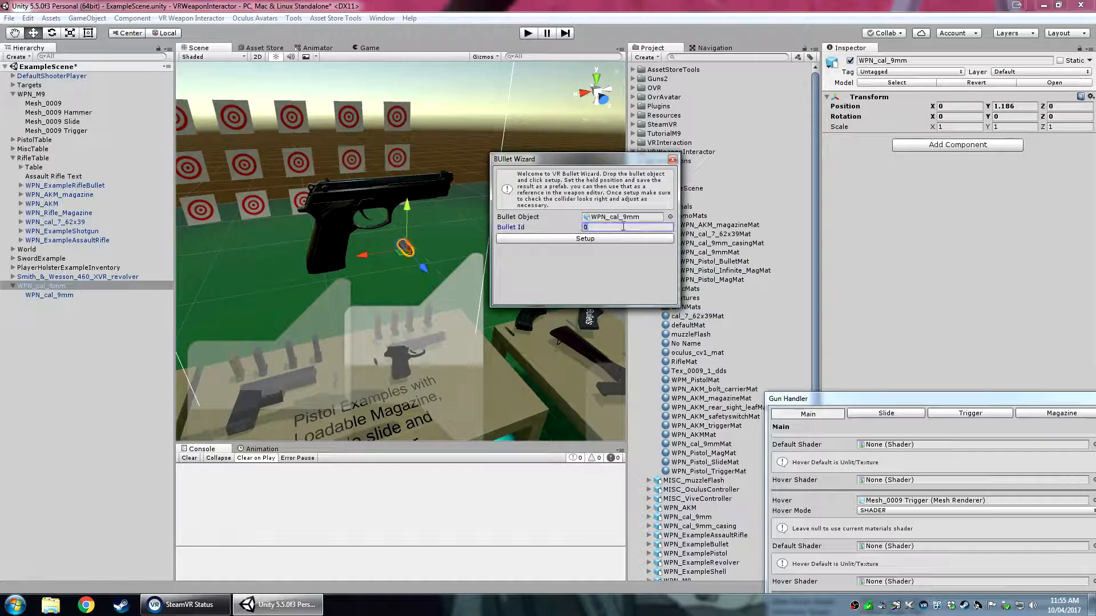
type("55")
left_click(530, 239)
Save the bullet's Vive held position at about Y -0.076, Z 0.067 and X rotation 84, and position it on the Oculus controller.
left_click_drag(619, 110, 651, 88)
left_click(673, 197)
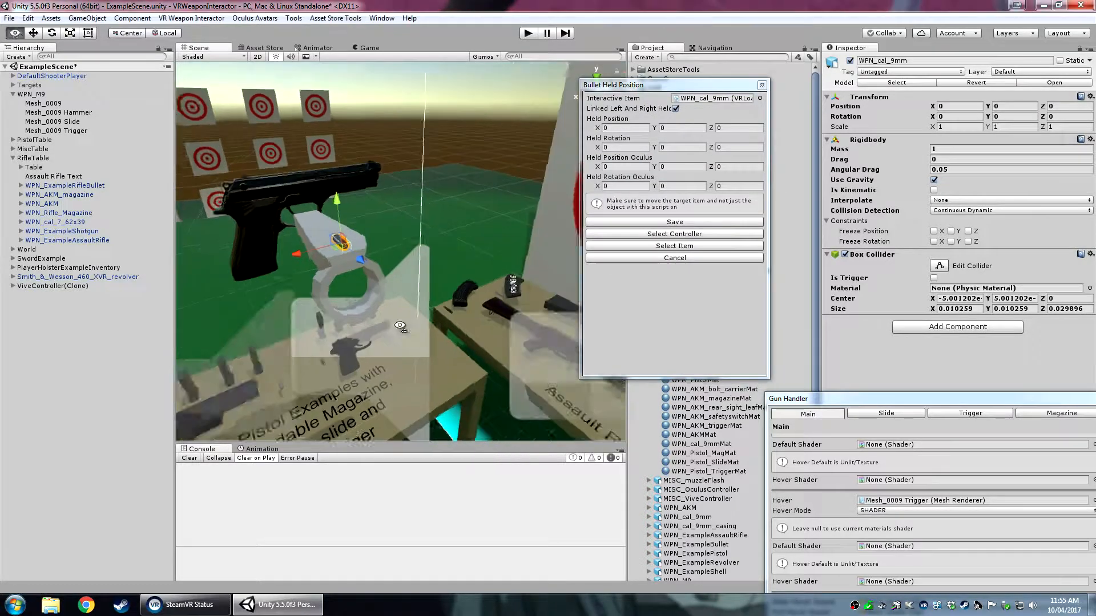
left_click_drag(380, 202, 441, 337)
key("e")
middle_click_drag(392, 342, 420, 311)
right_click_drag(420, 312, 491, 248)
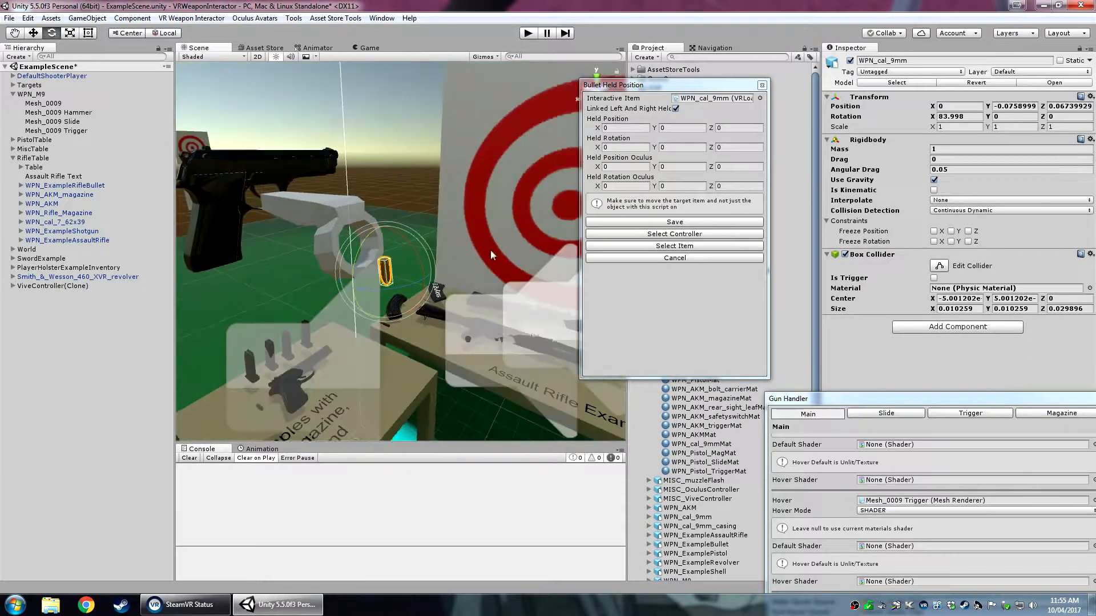
left_click(633, 222)
left_click(657, 210)
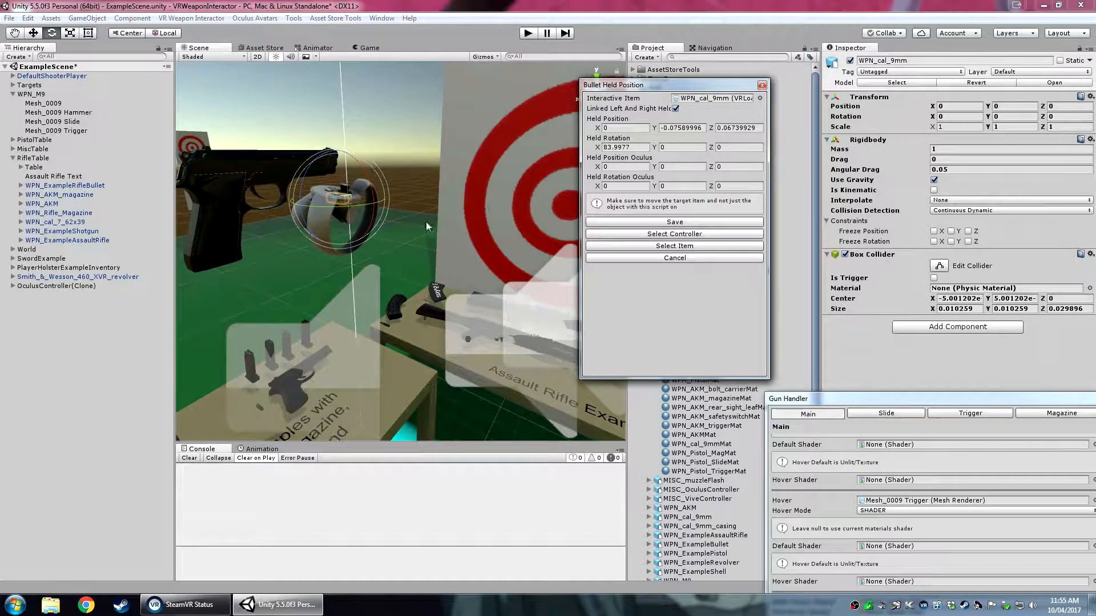
left_click_drag(348, 188, 374, 144)
Review the child WPN_cal_9mm object's VR Loadable Bullet script, including pickup, hover and Bullet Id settings, and its box collider.
left_click(58, 95)
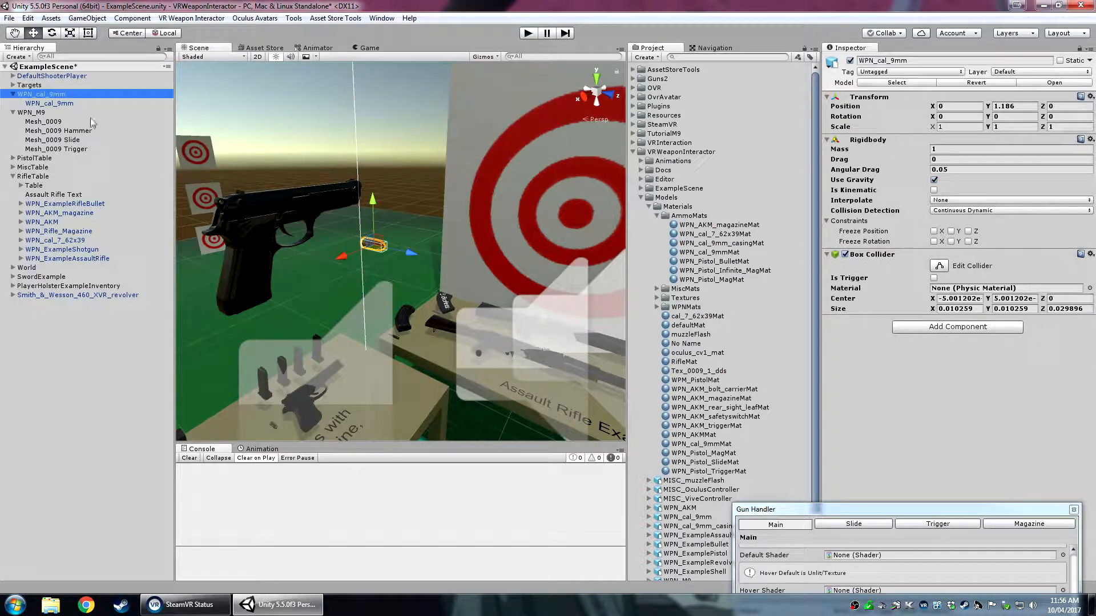
left_click(77, 104)
scroll(925, 273, "down", 3)
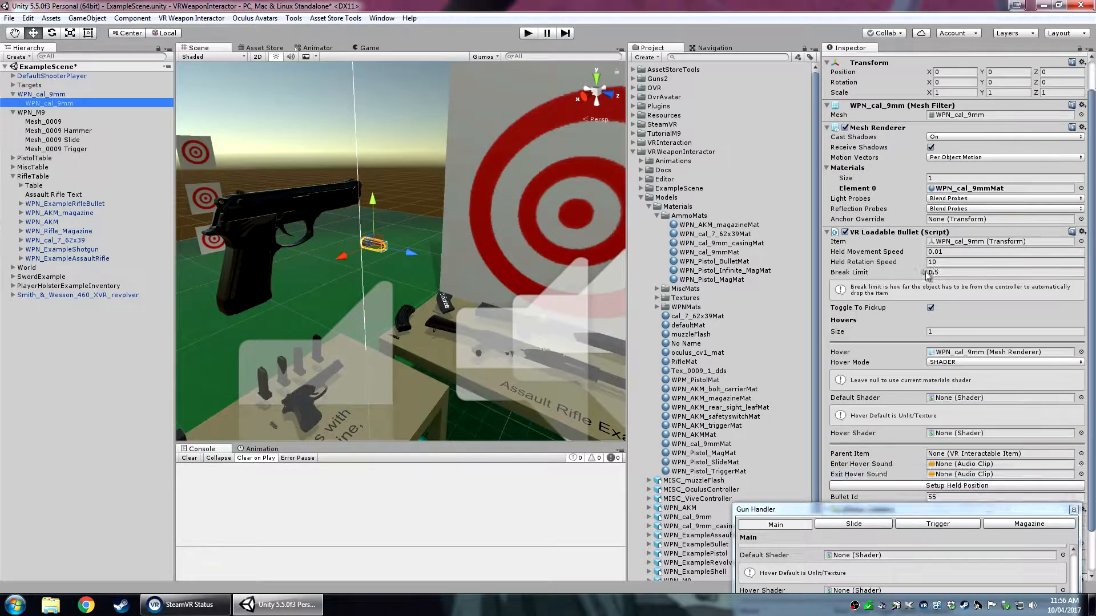
scroll(926, 274, "down", 2)
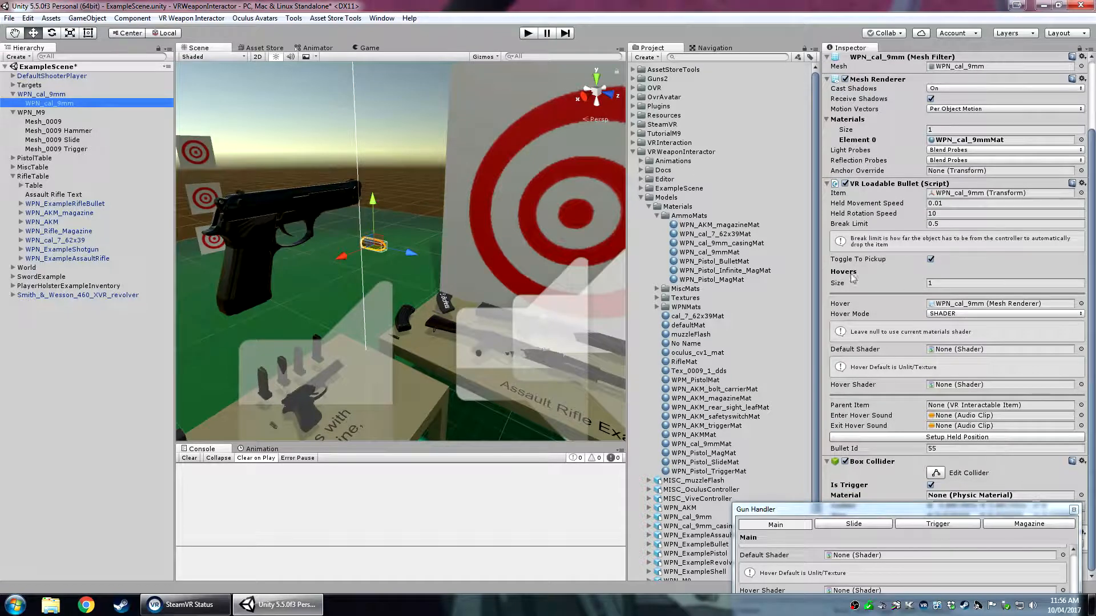
left_click_drag(323, 454, 333, 421)
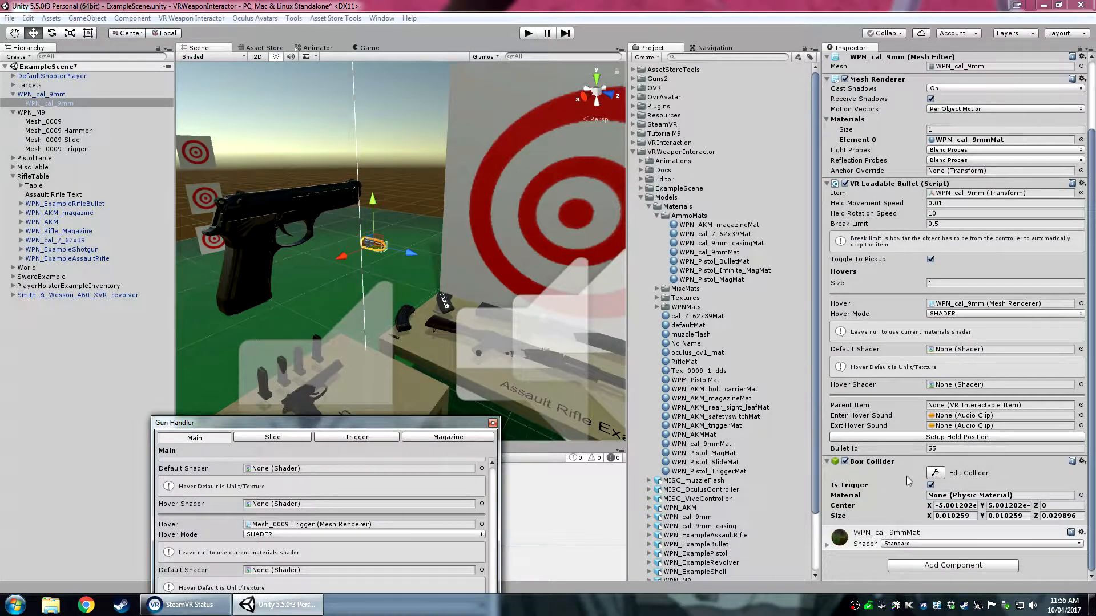
left_click(840, 259)
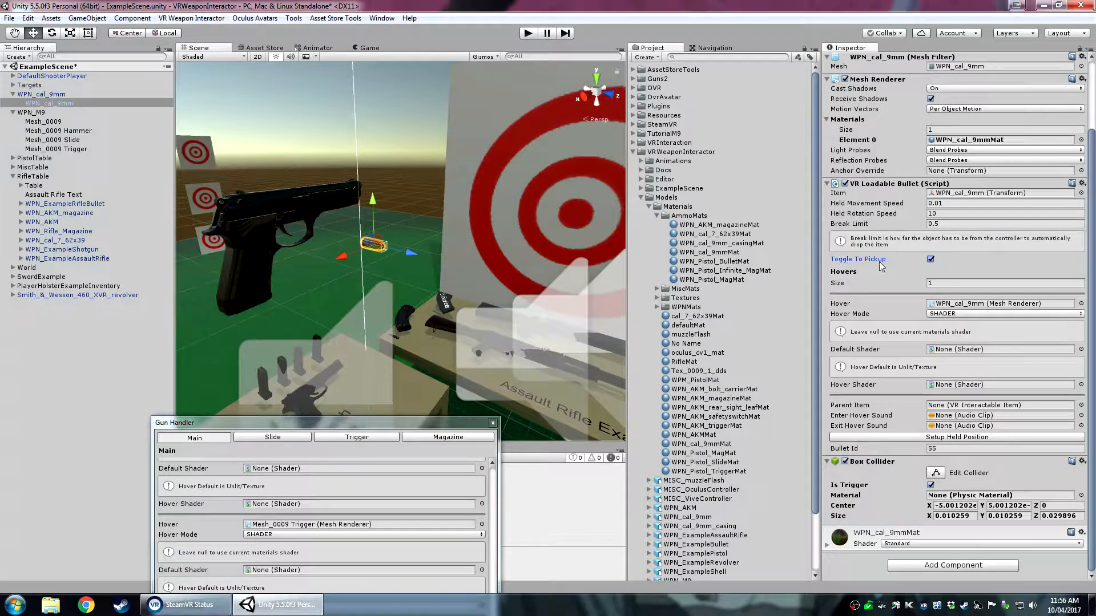
Save the WPN_cal_9mm bullet as a prefab in the TutorialM9 folder and assign it as the Gun Handler's Bullet Prefab.
left_click(930, 259)
left_click(45, 94)
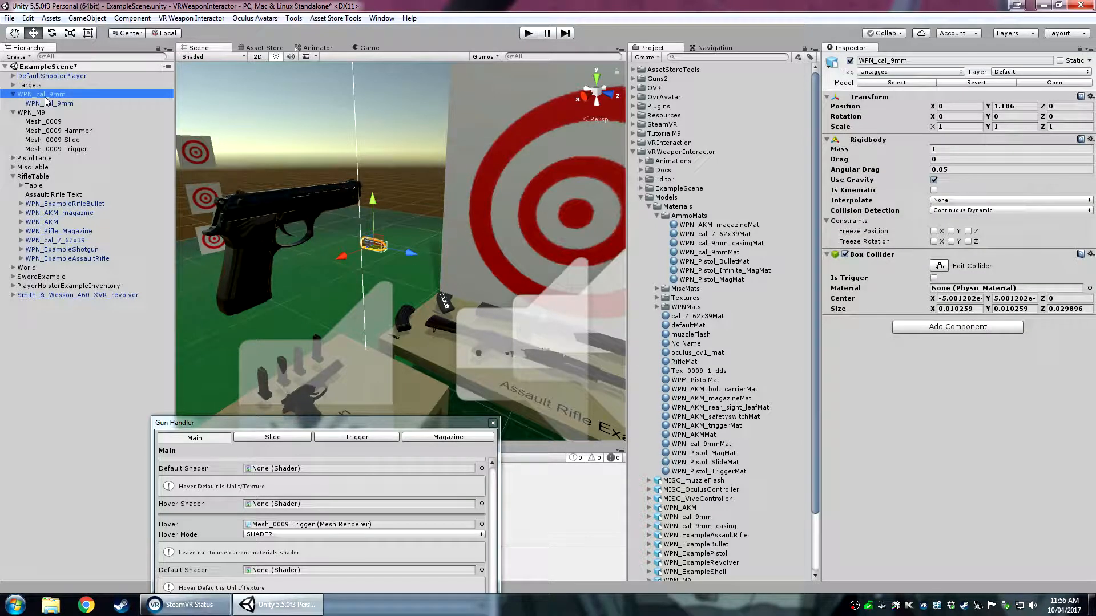
left_click(633, 152)
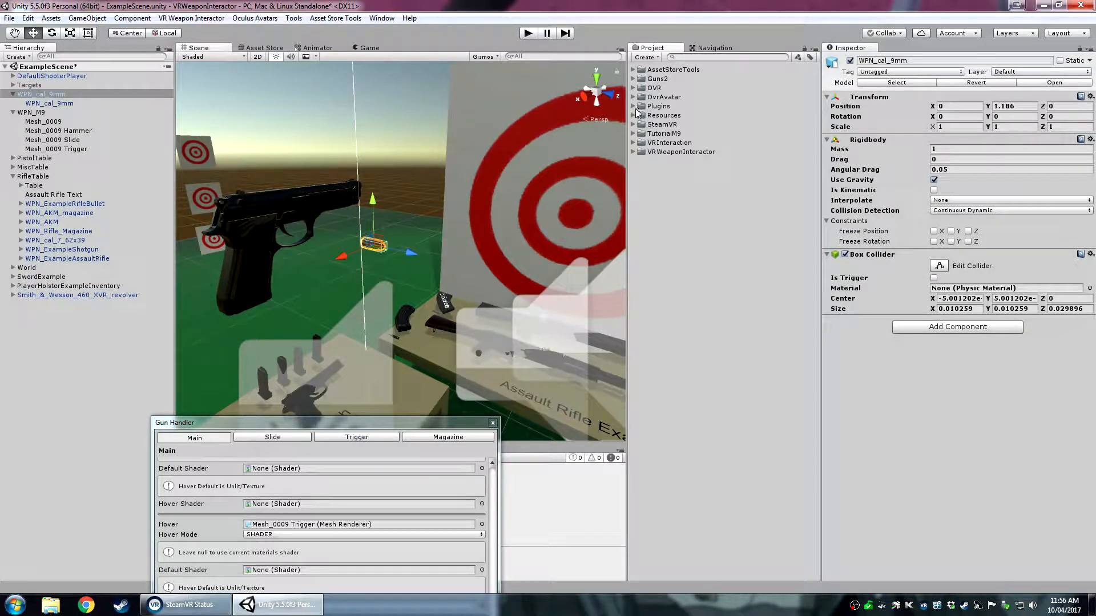
left_click(634, 134)
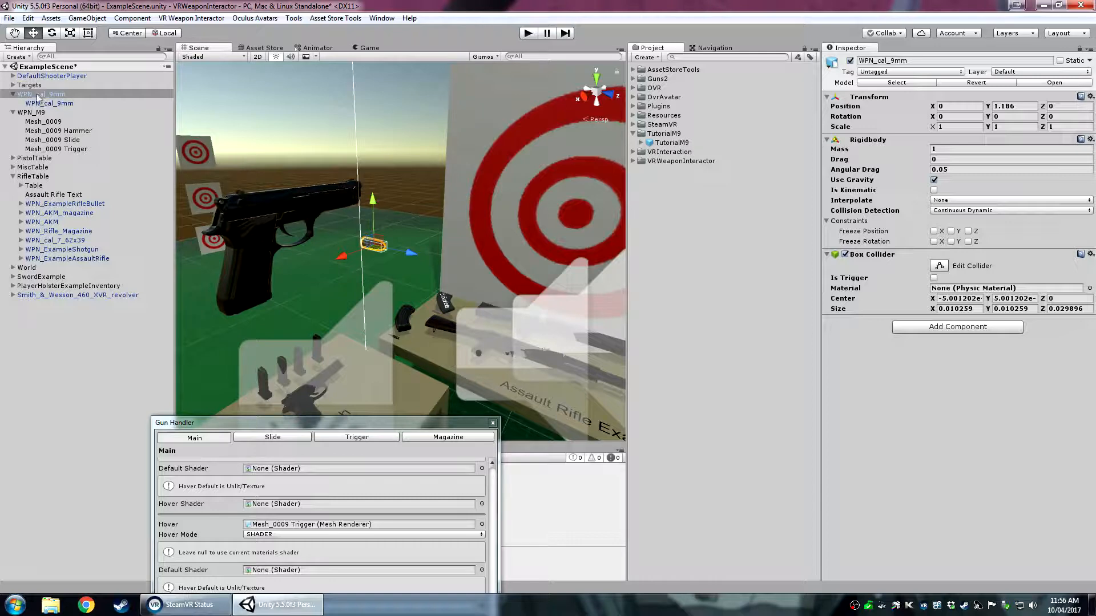
left_click_drag(41, 94, 665, 134)
left_click(676, 143)
left_click(678, 151)
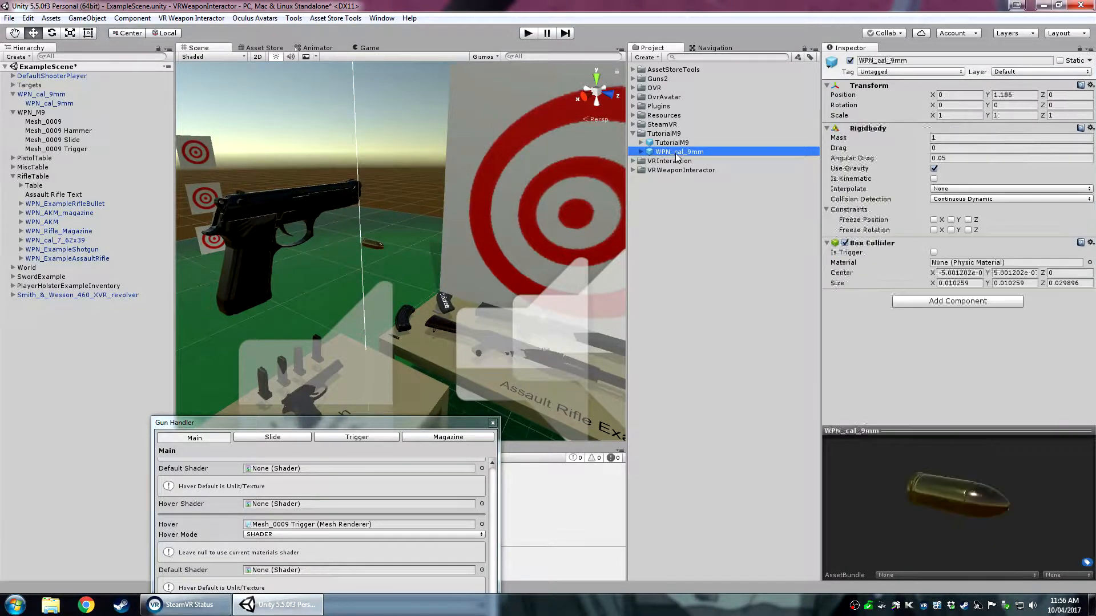
left_click_drag(363, 423, 942, 103)
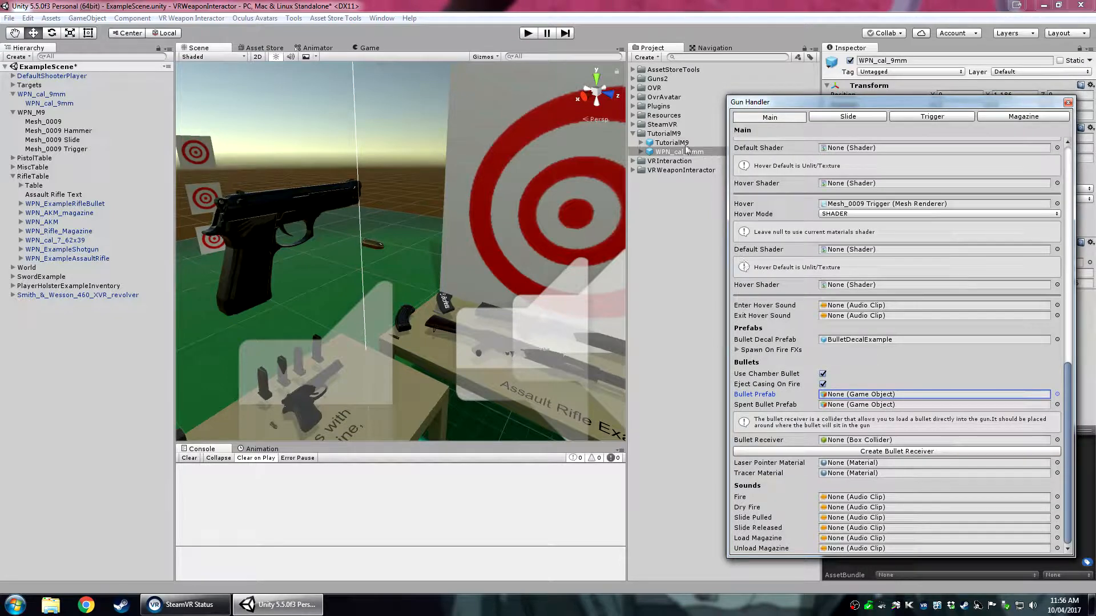
left_click_drag(677, 151, 846, 398)
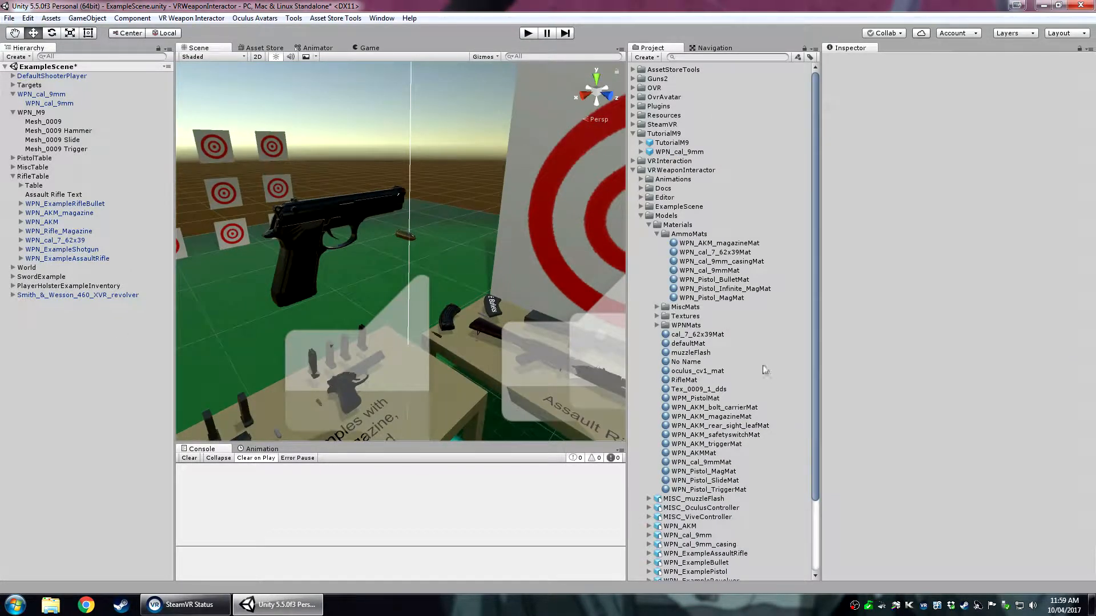
Place the WPN_cal_9mm_casing model in the scene and add a Rigidbody to it.
scroll(764, 370, "down", 3)
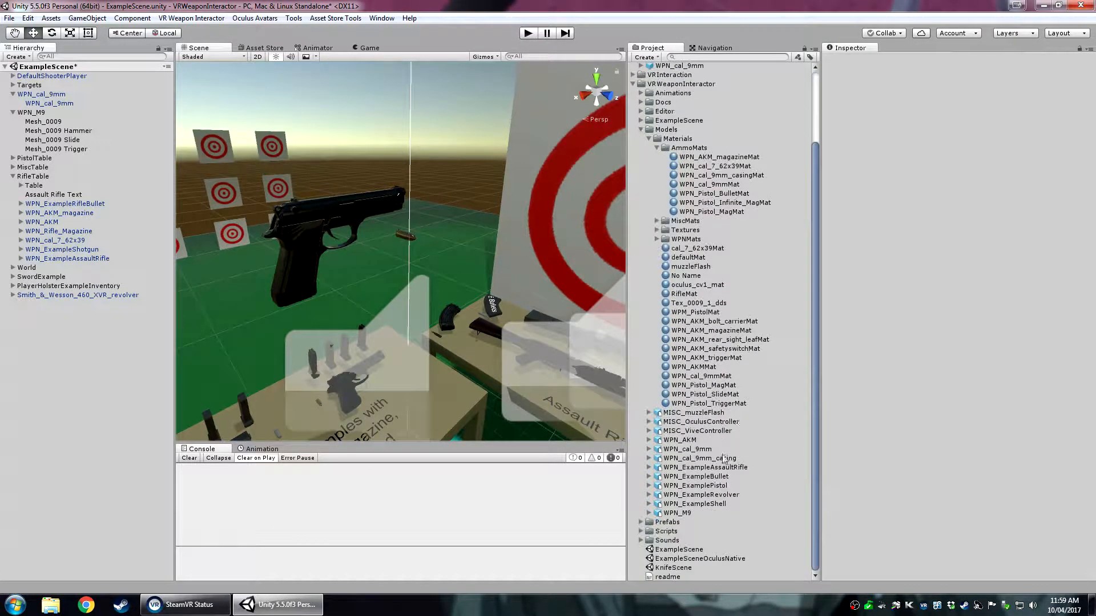
left_click_drag(719, 459, 69, 343)
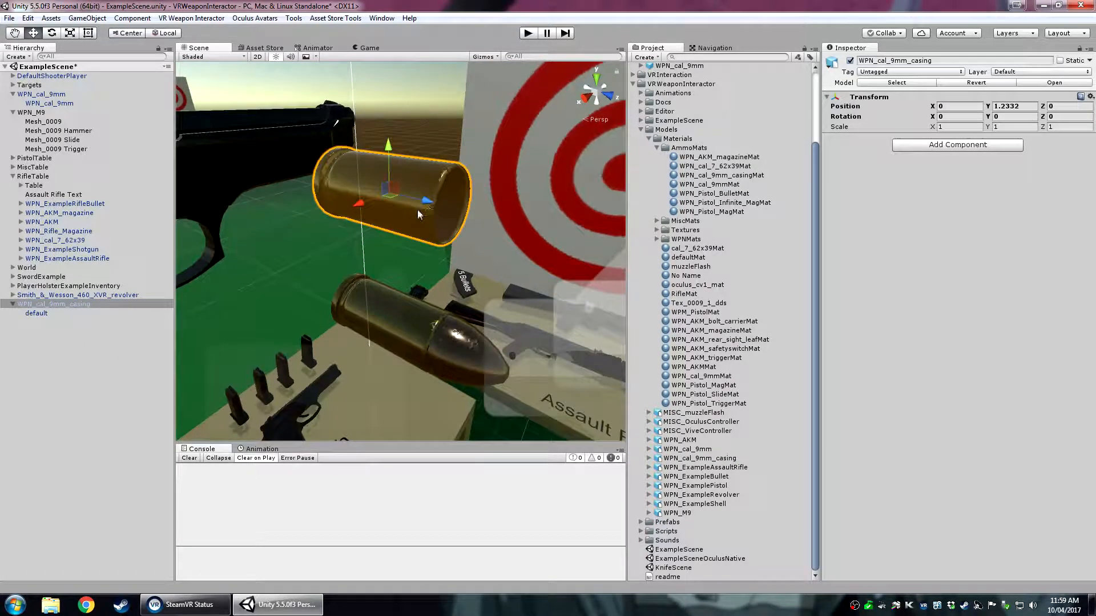
left_click(958, 148)
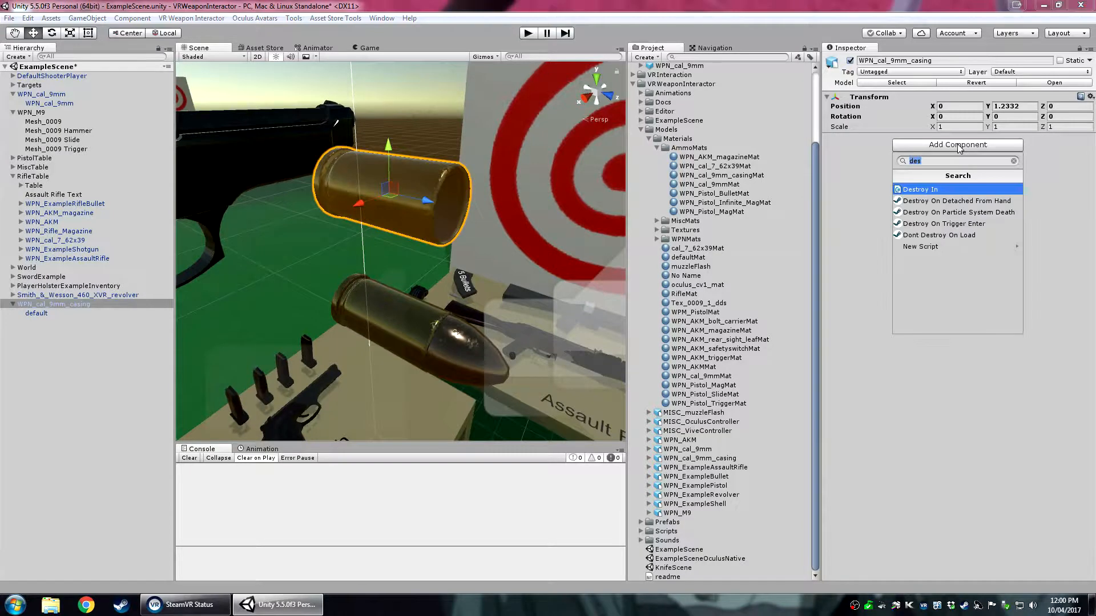
type("rig")
key("Return")
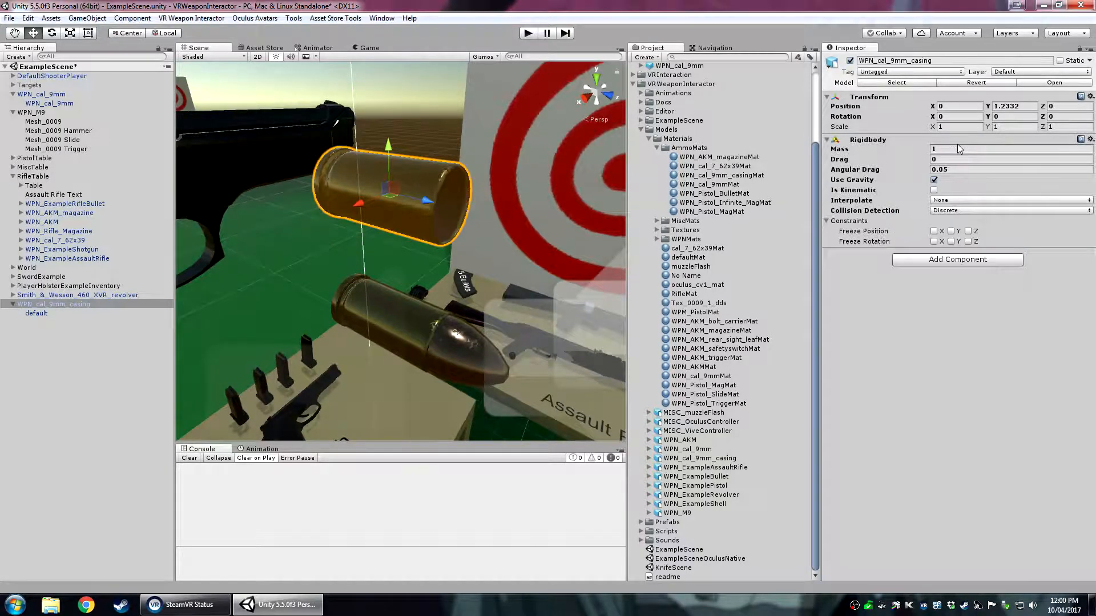
left_click(946, 263)
type("box")
key("Return")
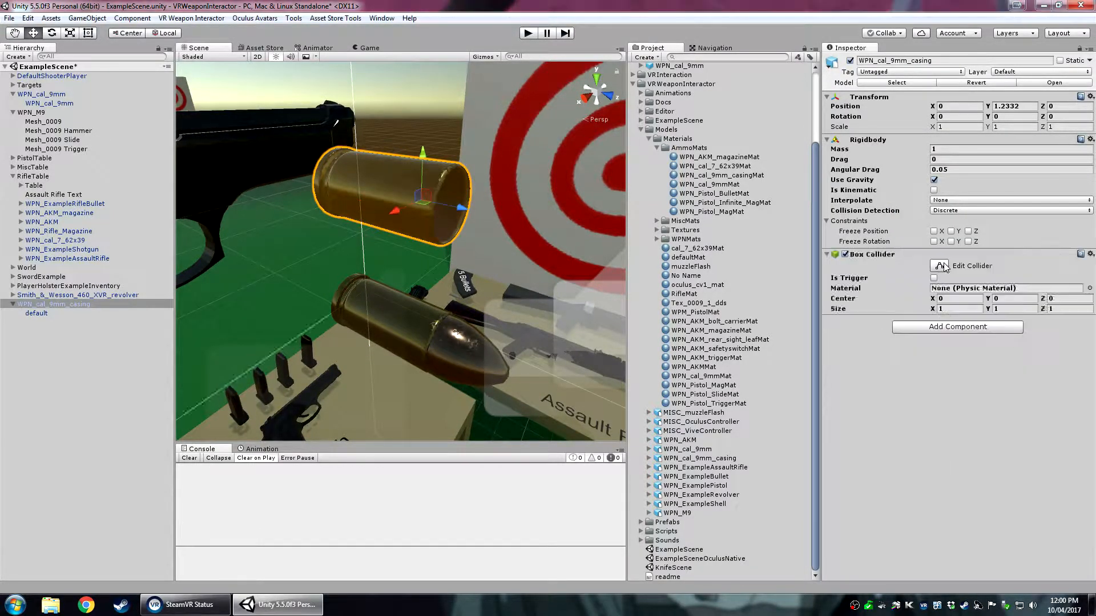
scroll(405, 268, "down", 6)
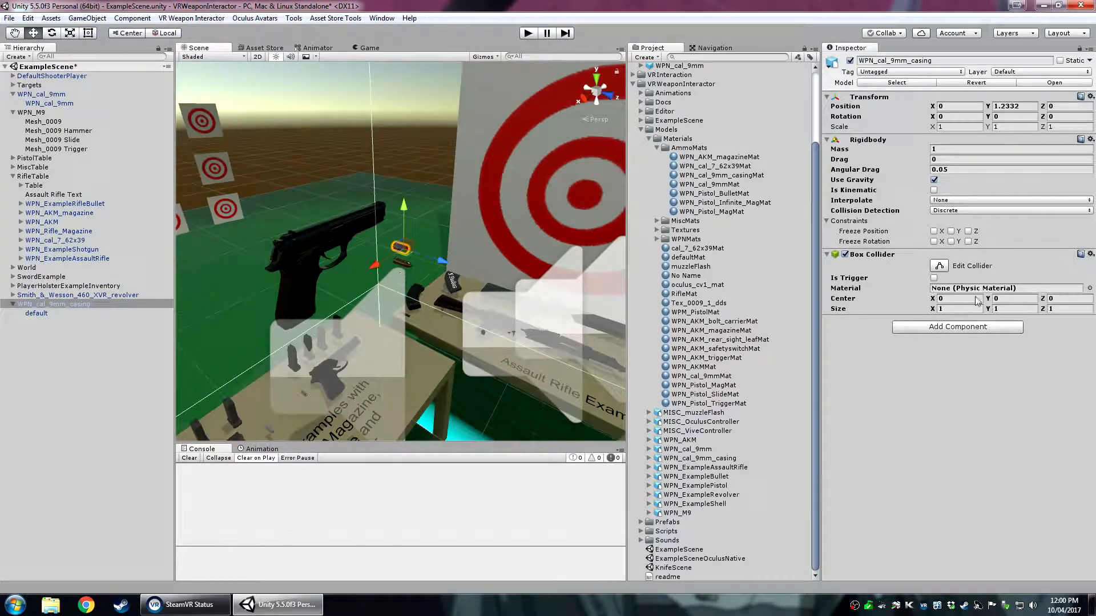
left_click(1089, 254)
left_click(1049, 286)
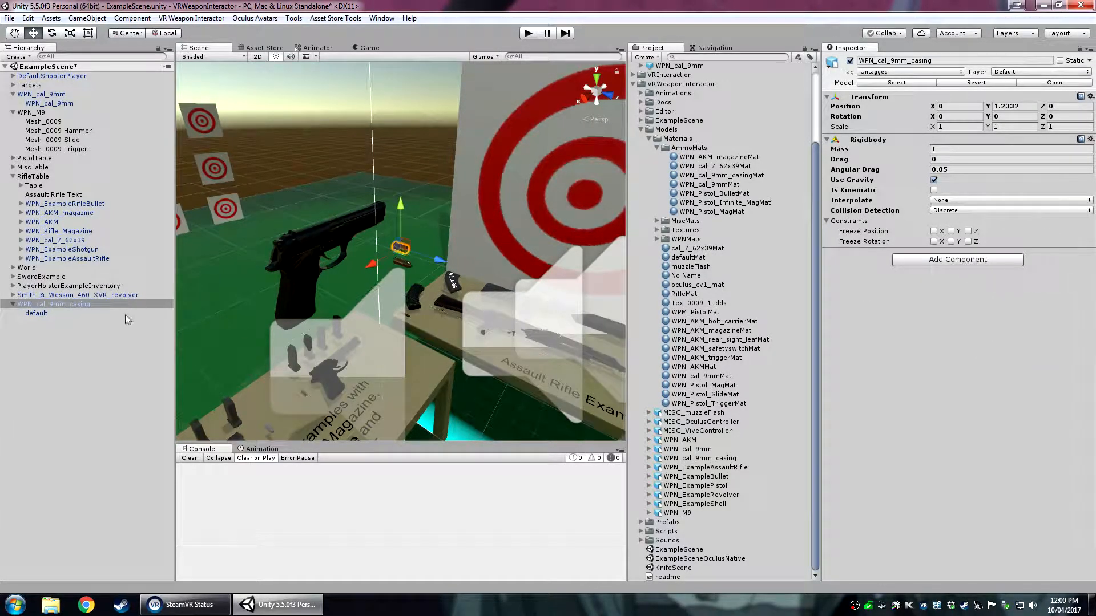
Add a Box Collider to the casing's default child mesh and copy it as a new component onto the WPN_cal_9mm_casing parent.
left_click(35, 314)
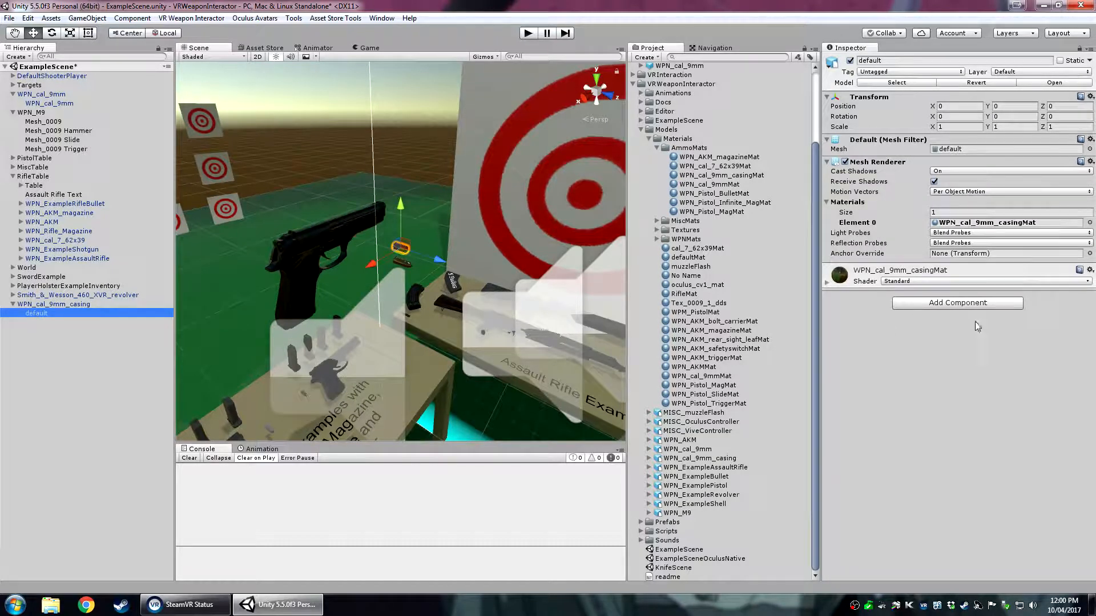
left_click(957, 303)
key("Return")
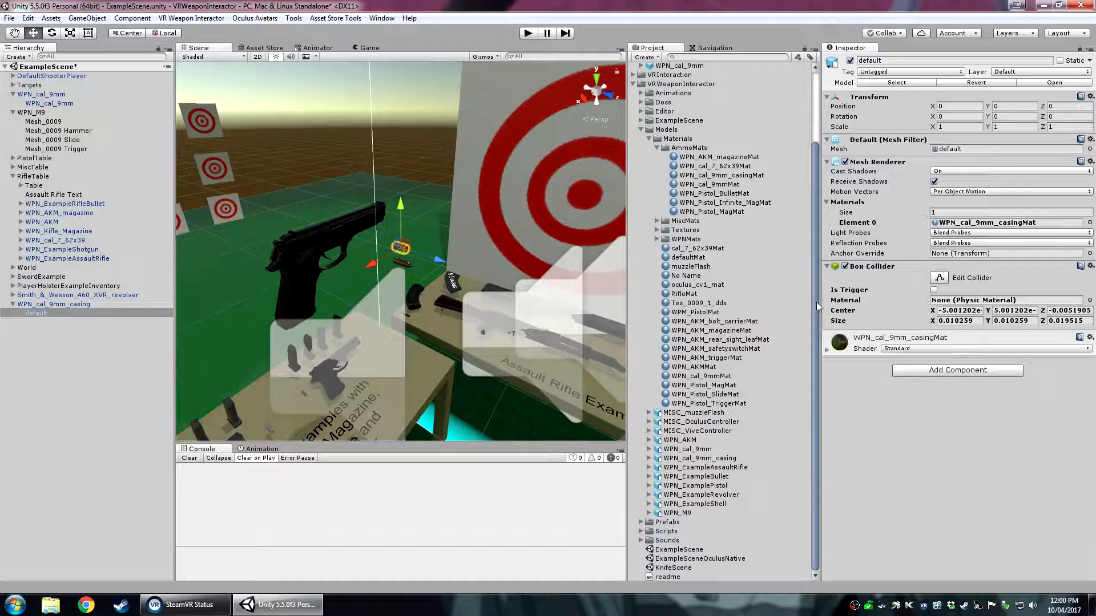
scroll(399, 251, "up", 4)
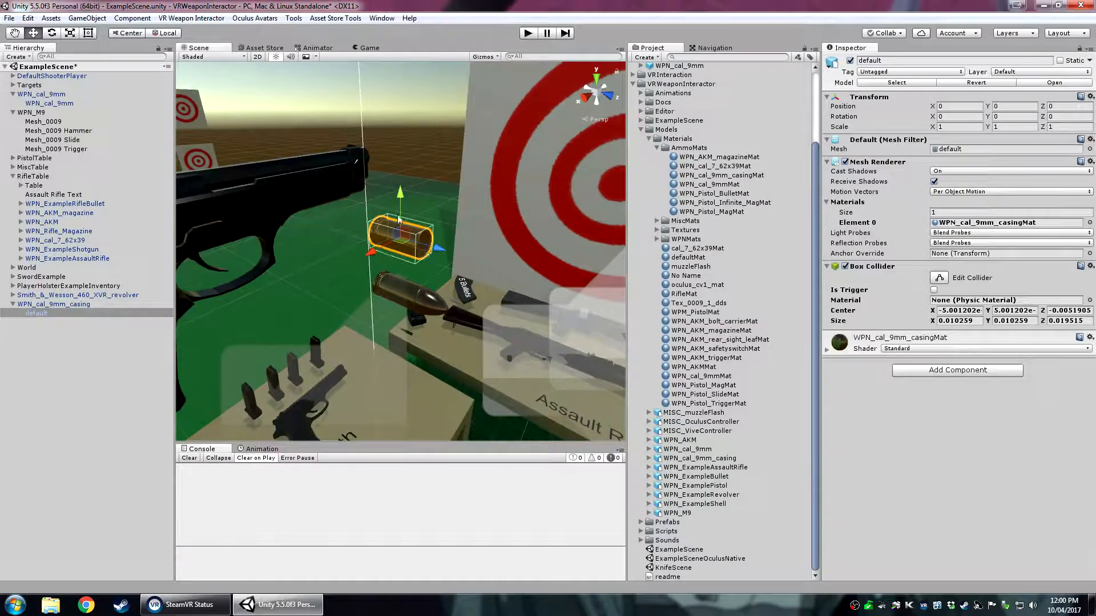
left_click(1090, 266)
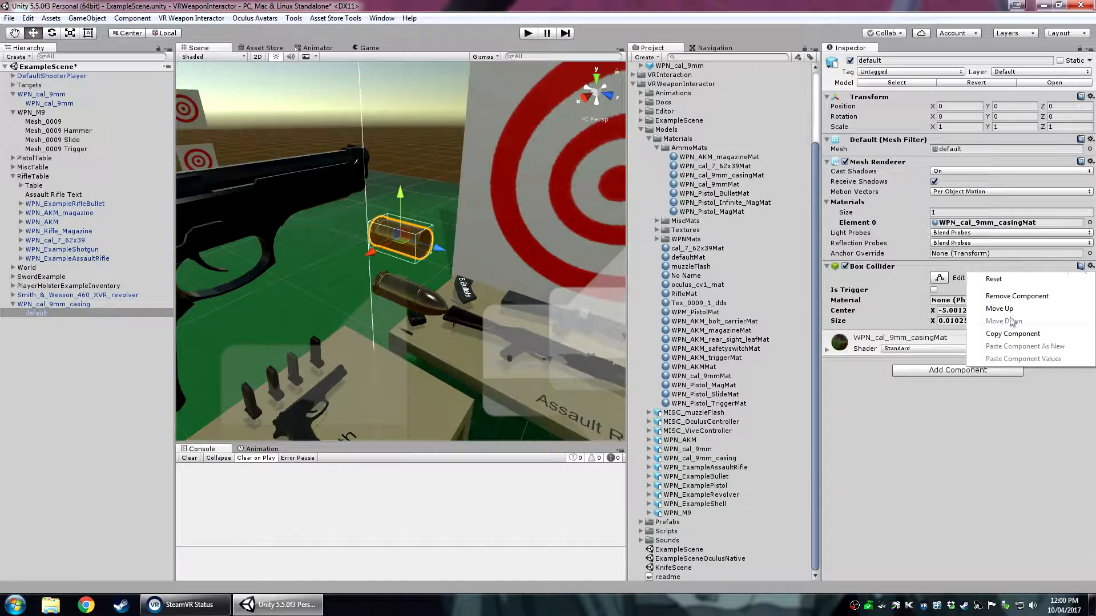
left_click(1008, 335)
left_click(54, 305)
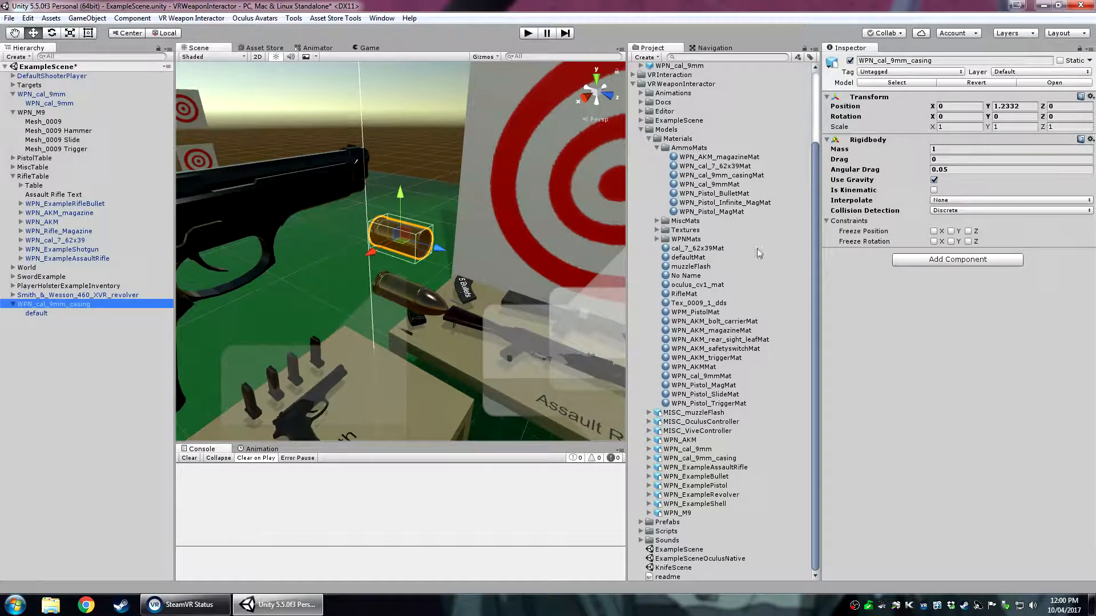
left_click(1090, 139)
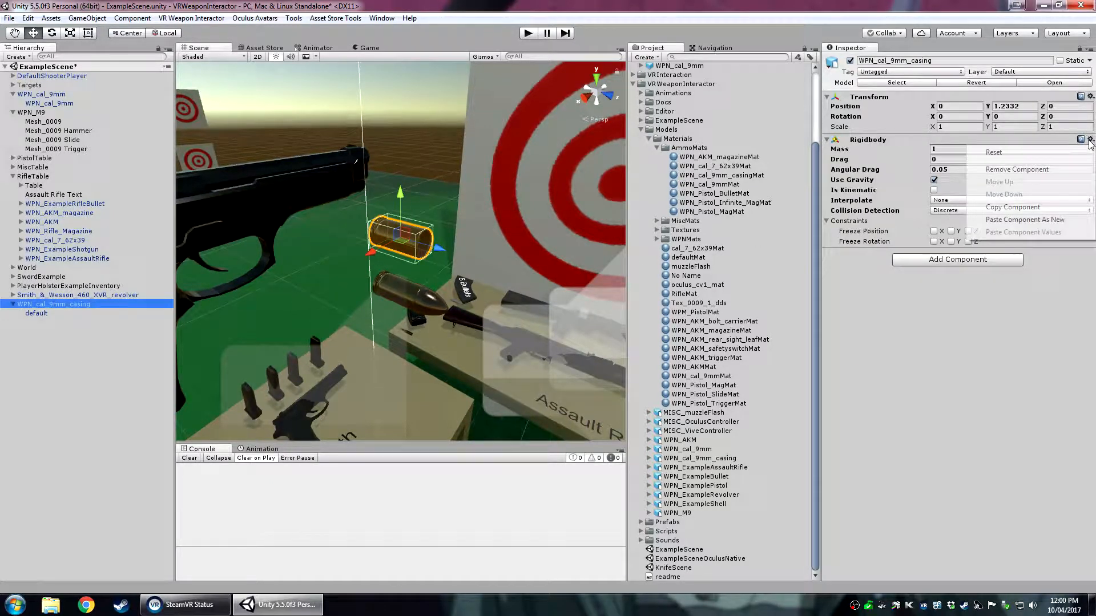
left_click(1027, 218)
Remove the Box Collider from the casing's default child mesh.
left_click(47, 312)
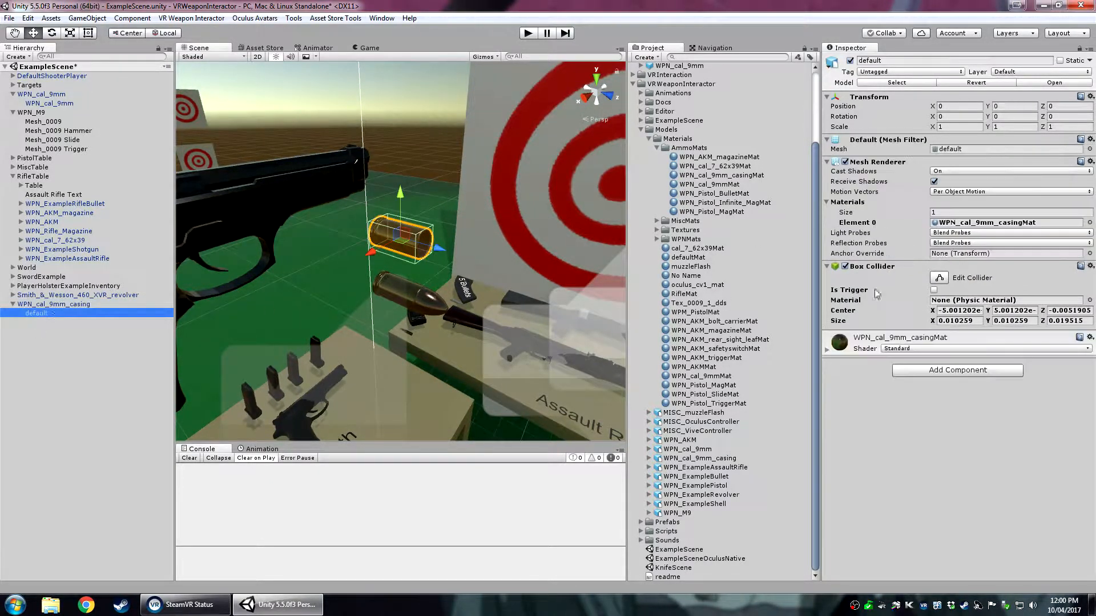
left_click(1090, 264)
left_click(1013, 295)
Add a Destroy In script to WPN_cal_9mm_casing with Seconds set to 5 and Disable Only enabled.
left_click(55, 304)
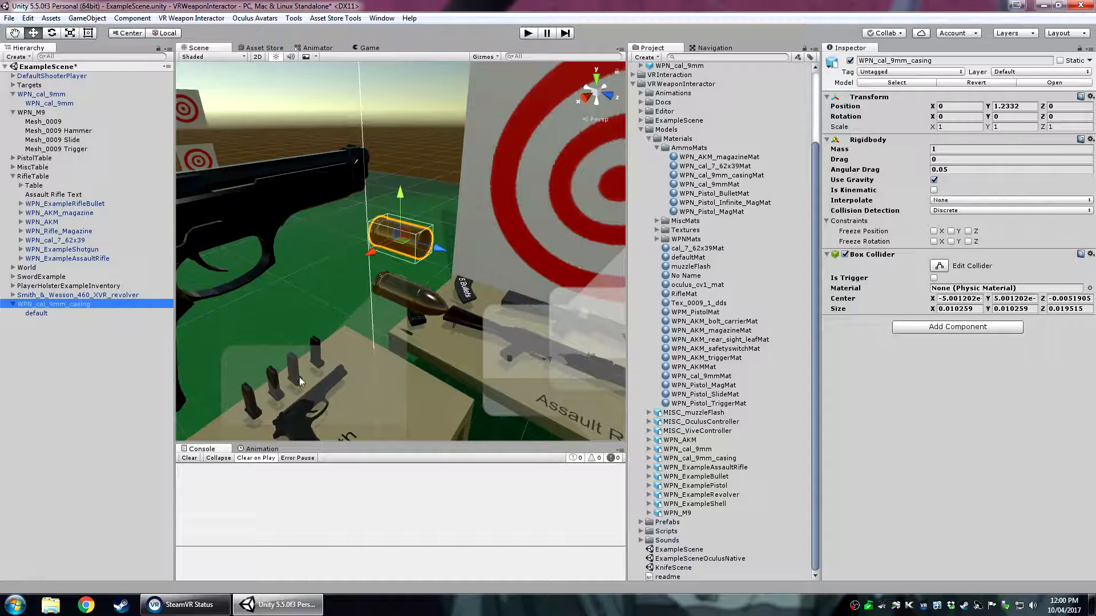
left_click(947, 327)
type("destroy")
key("Return")
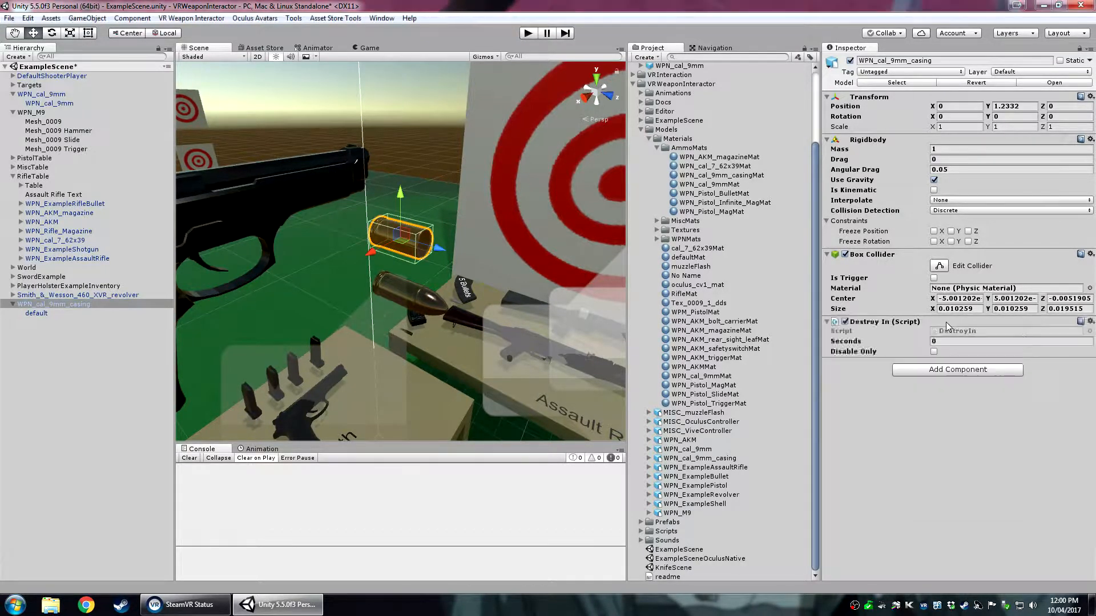
left_click(970, 341)
type("5")
left_click(934, 351)
Save WPN_cal_9mm_casing as a prefab in the TutorialM9 folder and delete the WPN_cal_9mm bullet from the scene.
left_click_drag(65, 305, 695, 68)
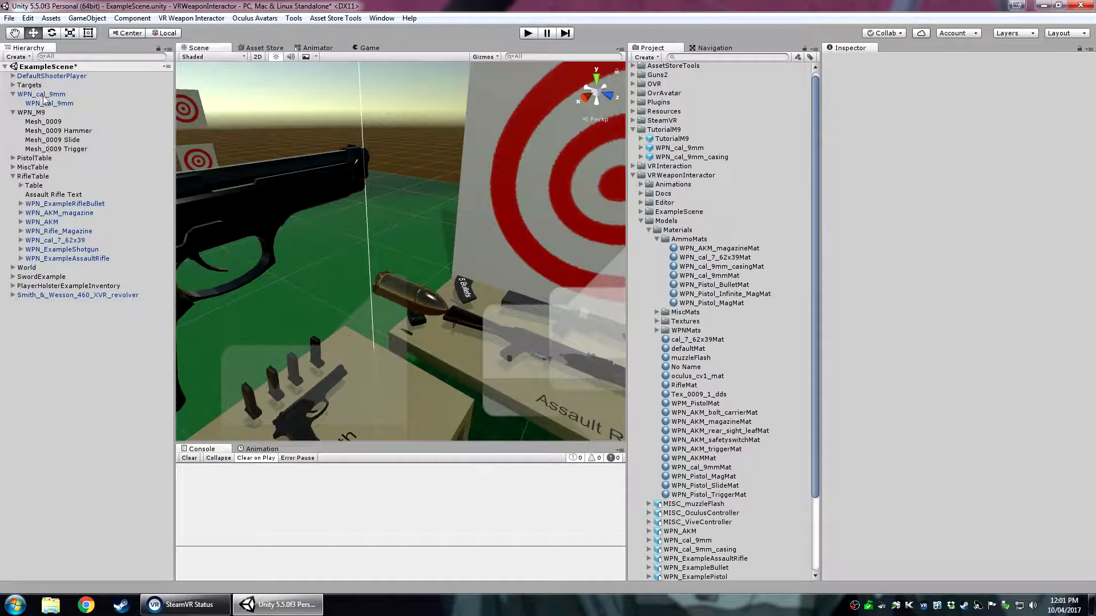
left_click(43, 94)
key("Delete")
Open the Gun Handler from the M9's slide and assign the WPN_cal_9mm_casing prefab as the Spent Bullet Prefab.
double_click(51, 122)
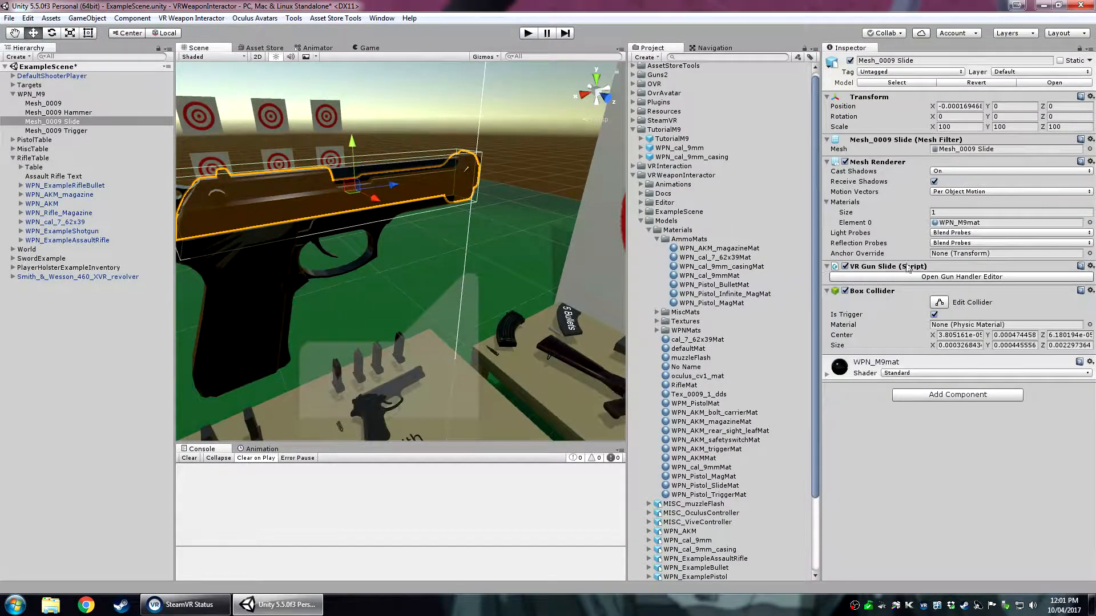
left_click(909, 276)
scroll(681, 161, "down", 5)
left_click_drag(697, 141, 368, 85)
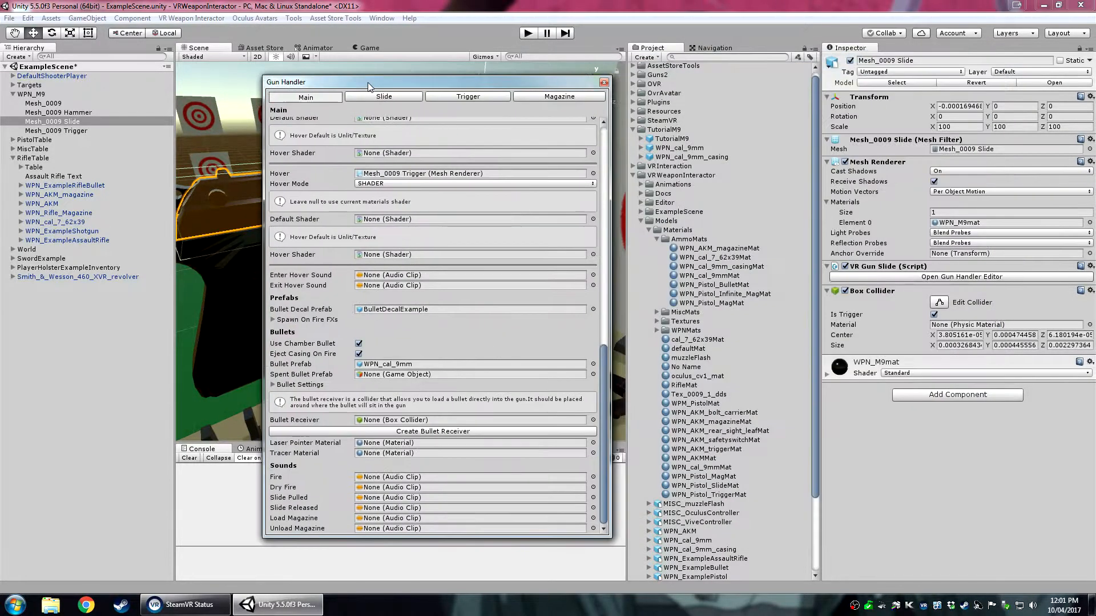
left_click_drag(691, 157, 371, 375)
left_click(370, 374)
Move the WPN_cal_9mm bullet clone back and up into the M9's chamber, to about Z -0.034.
scroll(803, 363, "down", 2)
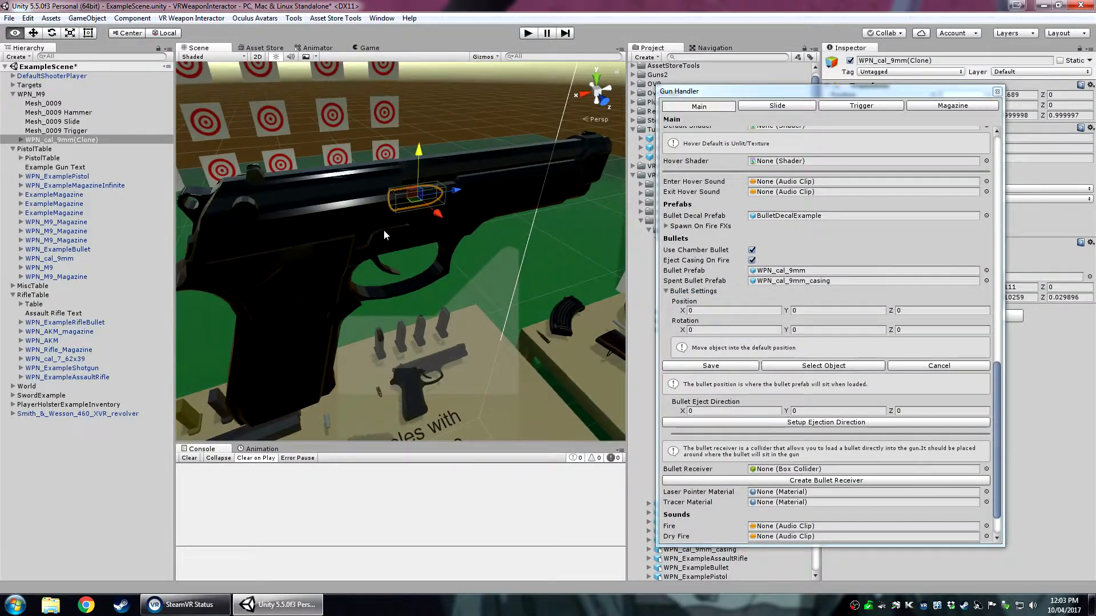
left_click_drag(383, 230, 393, 256, "alt")
middle_click_drag(394, 257, 439, 293)
mouse_move(439, 294)
left_mouse_down("alt")
mouse_move(463, 279)
mouse_move(422, 268)
left_mouse_up("alt")
left_click_drag(468, 165, 405, 181)
left_click_drag(362, 142, 361, 122)
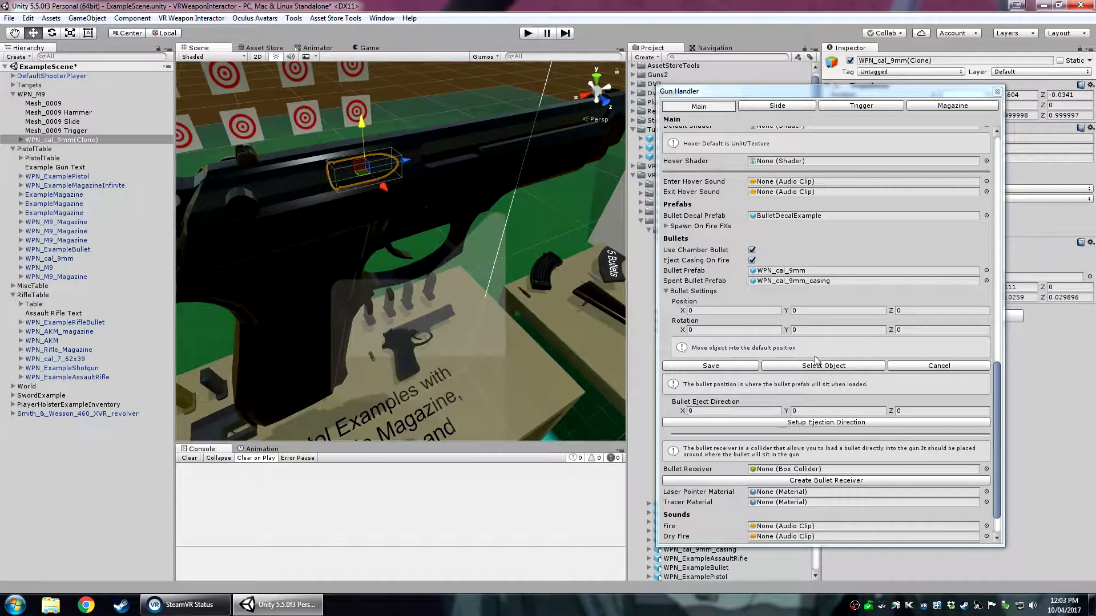
Move the M9's slide back to about Z -0.0543, save it as the Pulled Position, and test the slide toggle.
left_click(776, 106)
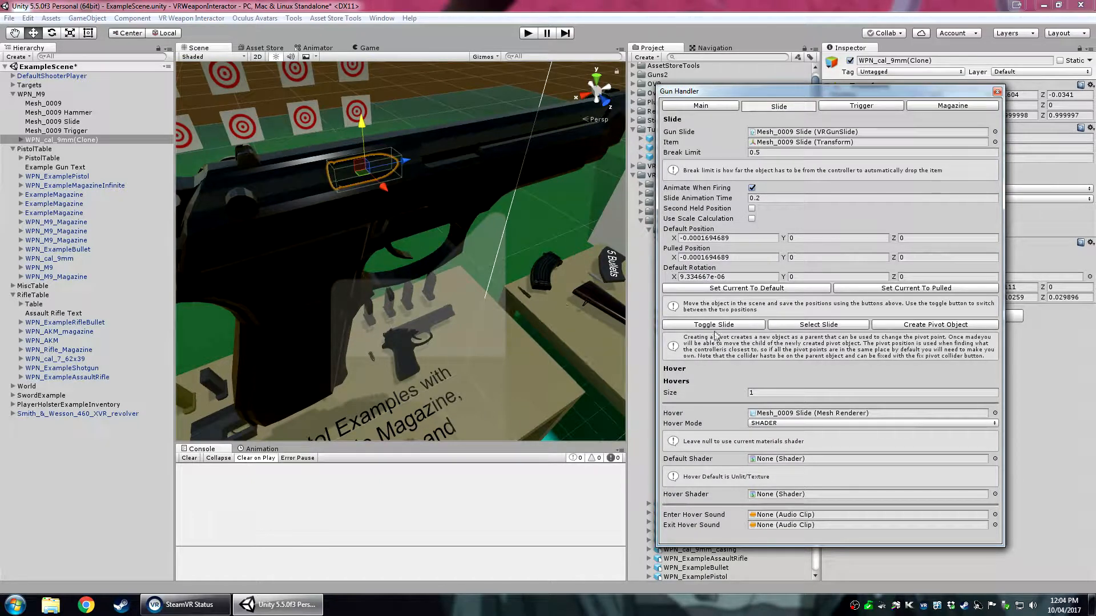
left_click(813, 325)
left_click_drag(483, 149, 459, 157)
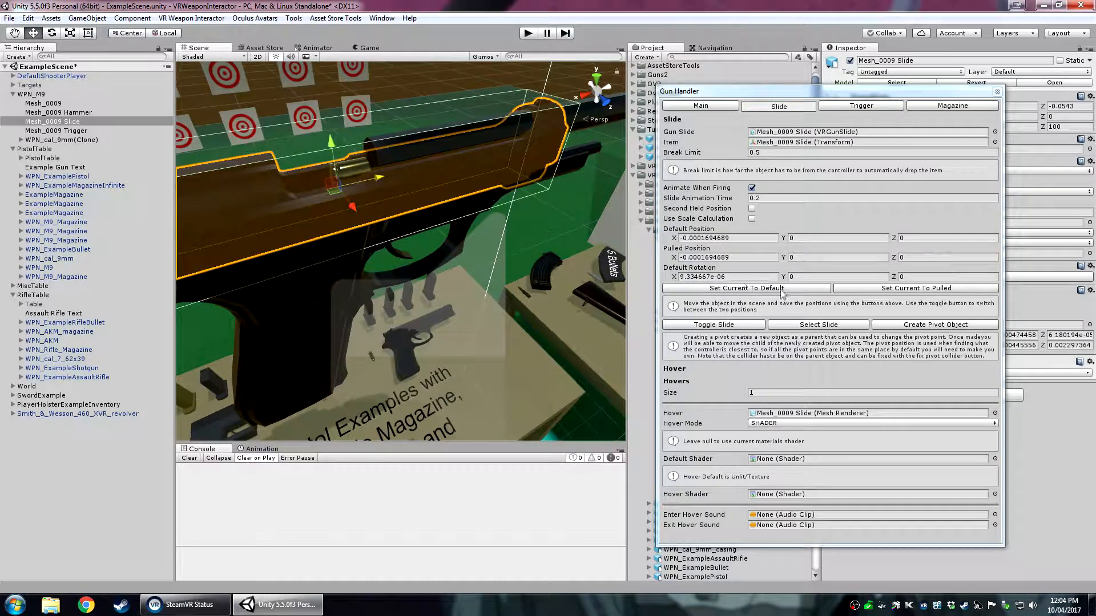
left_click(880, 289)
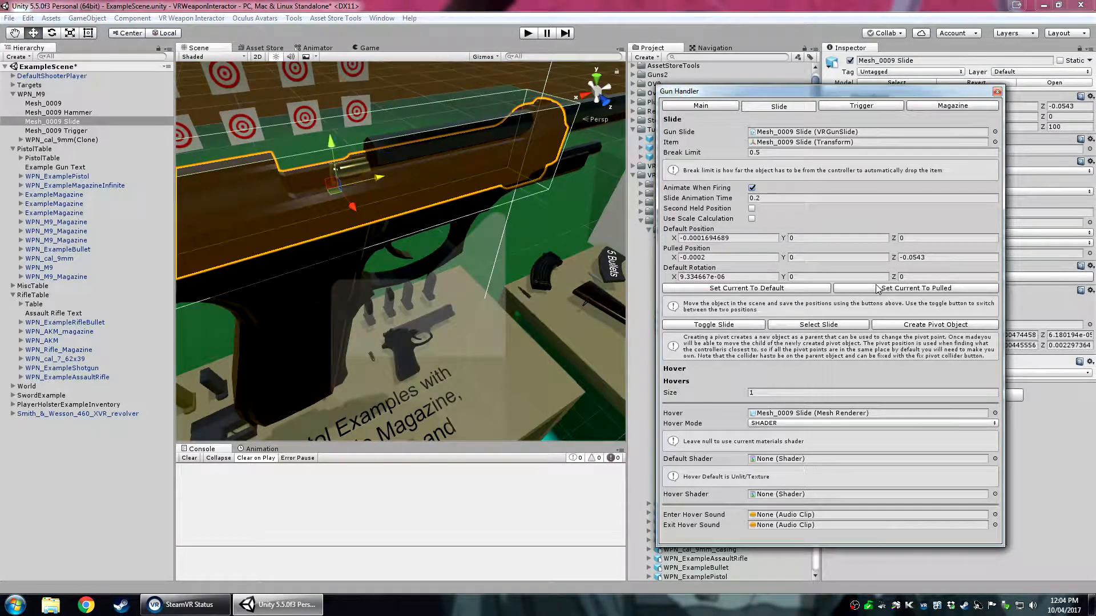
left_click(710, 326)
left_click(710, 325)
Adjust the bullet clone in the M9's open chamber and save its loaded position at about X 0.0036, Y 0.0538, Z -0.0474.
left_click(701, 106)
scroll(760, 324, "down", 10)
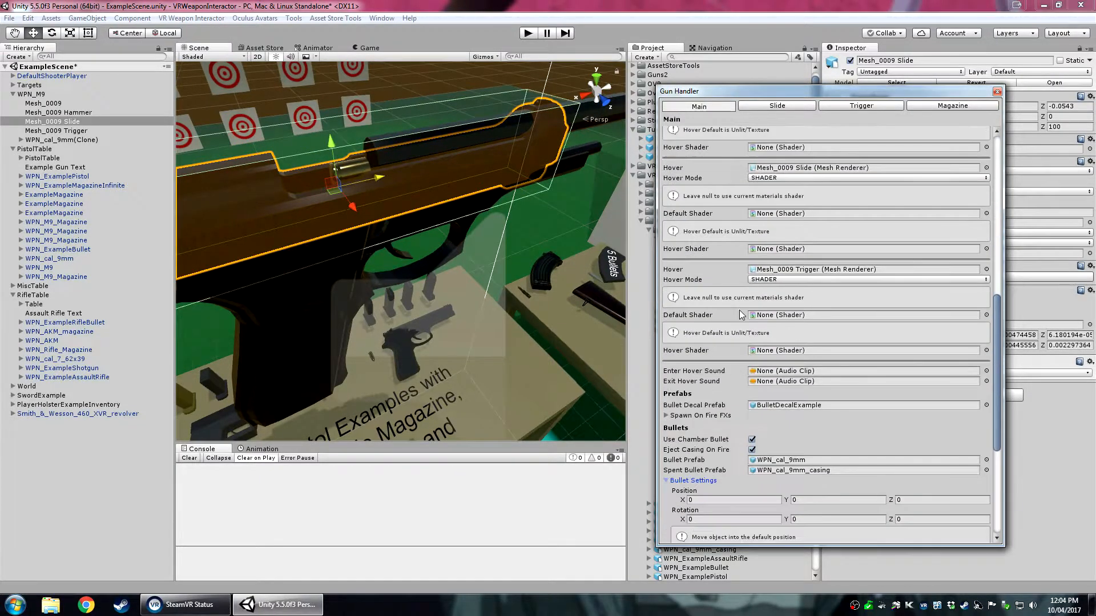
left_click(826, 328)
left_click(453, 307)
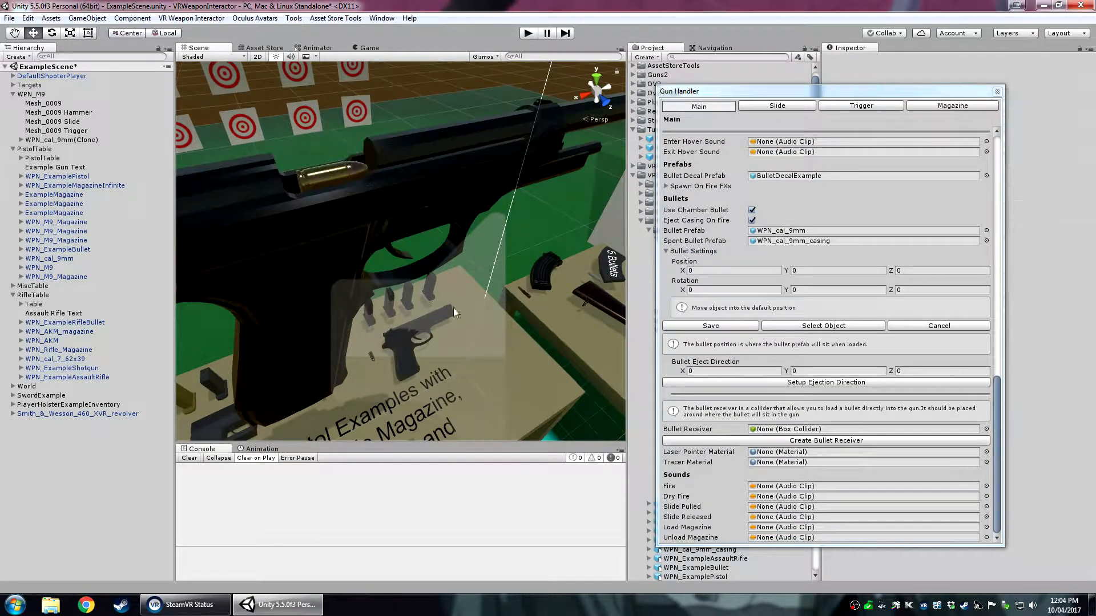
middle_click_drag(331, 241, 417, 364)
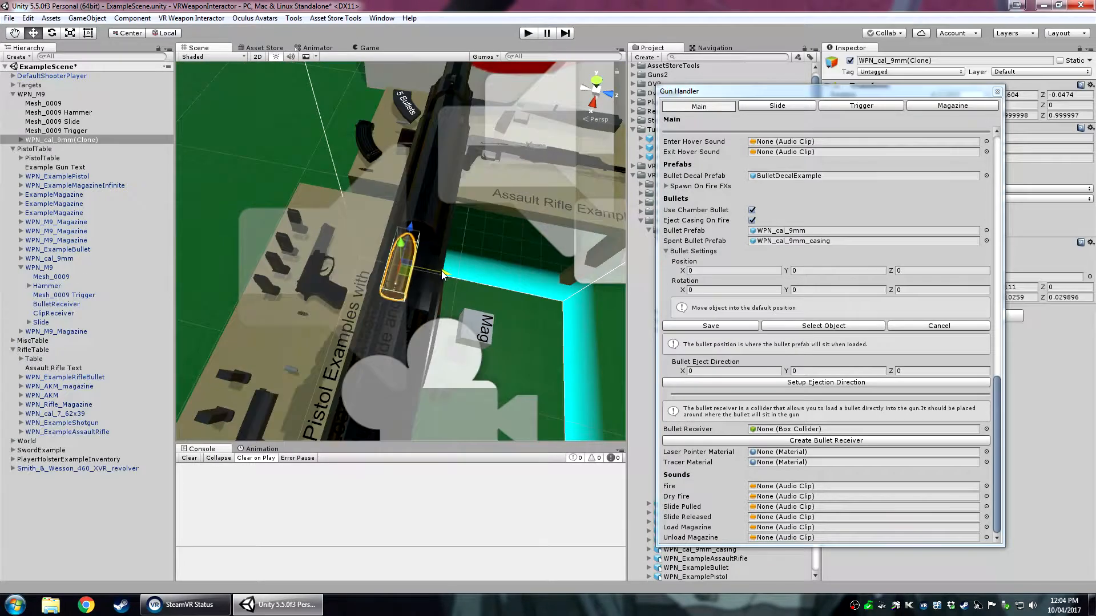
left_click_drag(440, 271, 444, 271)
left_click(712, 327)
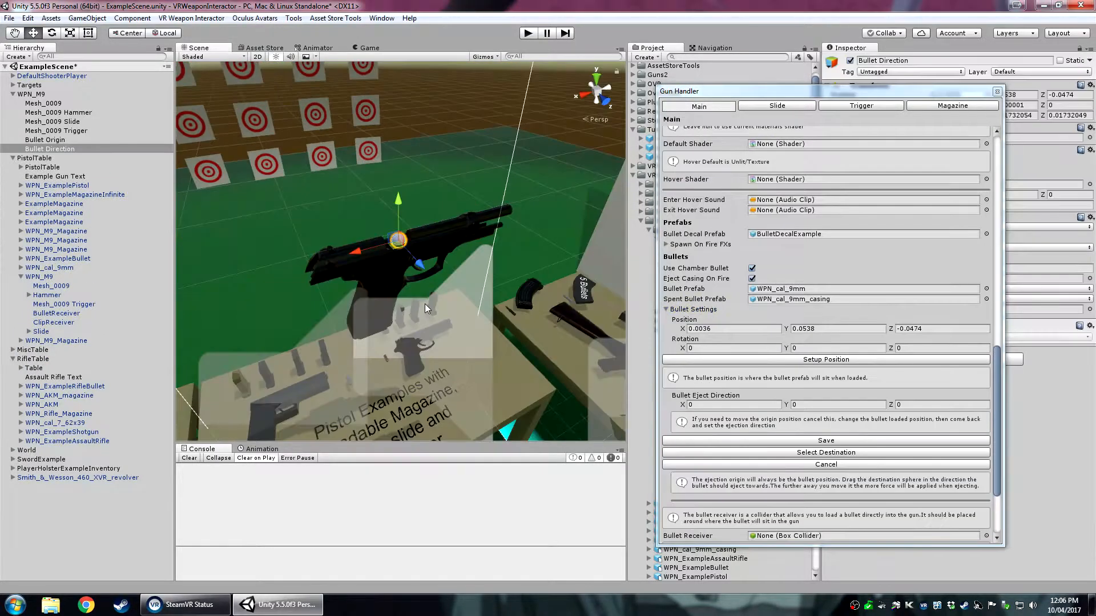
Move the Bullet Direction sphere straight up above the M9 and save the Bullet Eject Direction at about Y 1.556.
left_click_drag(403, 203, 403, 110)
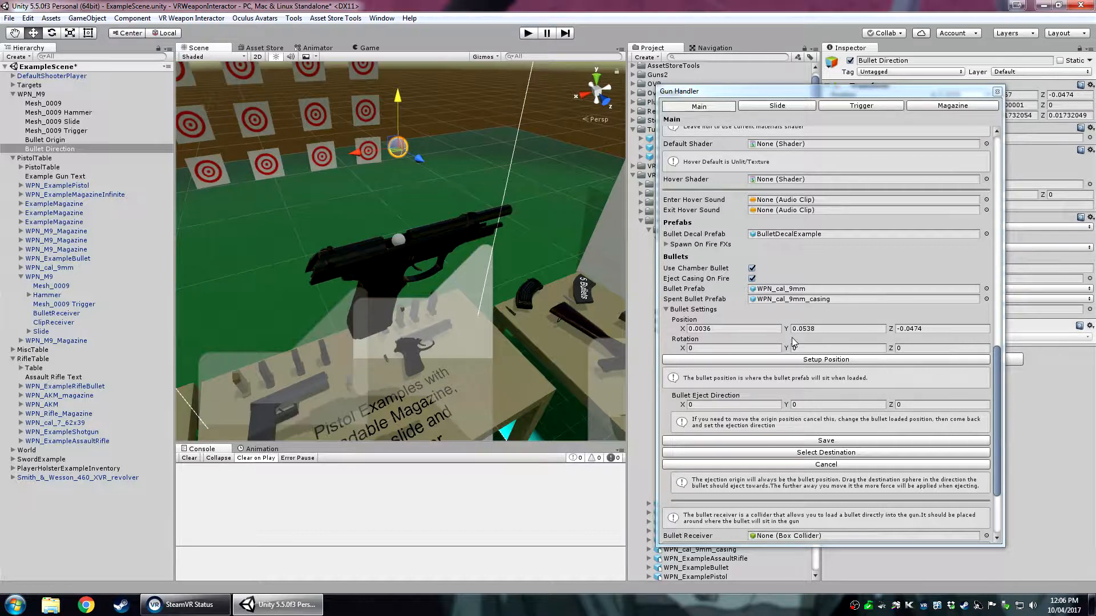
left_click_drag(398, 99, 398, 53)
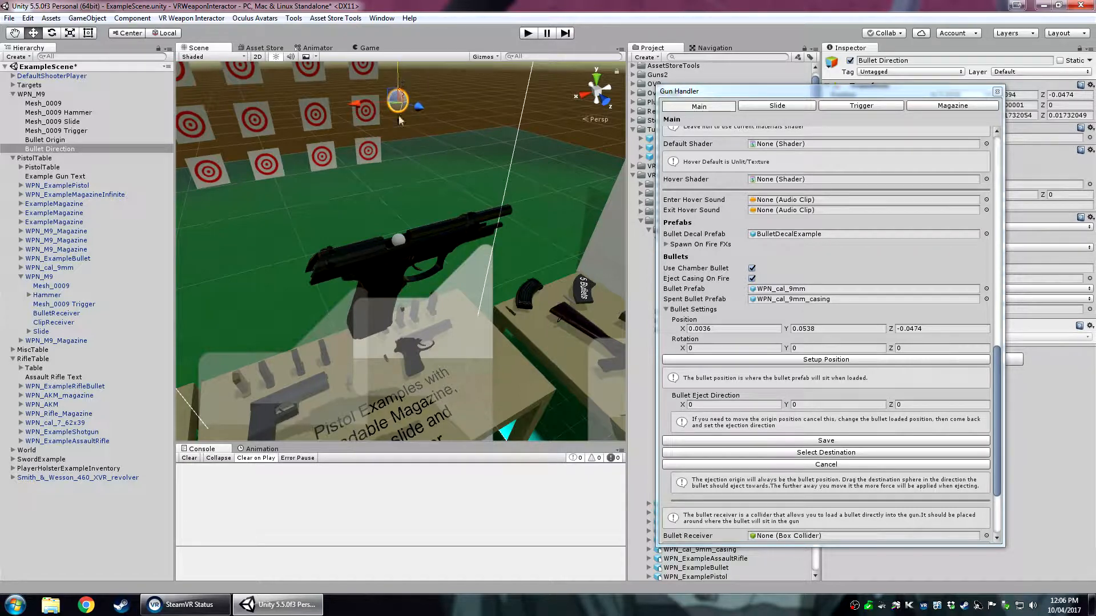
left_click(809, 441)
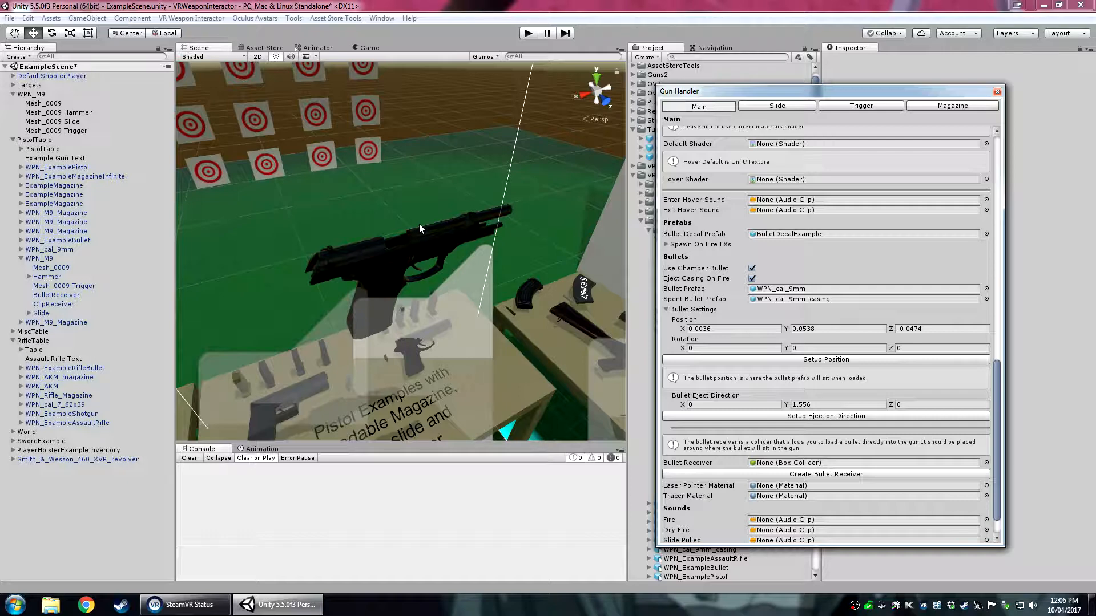
Create the M9's bullet receiver and fit its box around the chamber at about Y 0.0562, Z -0.0417, scaled to about 0.51, 13.06, 0.73.
scroll(746, 372, "down", 1)
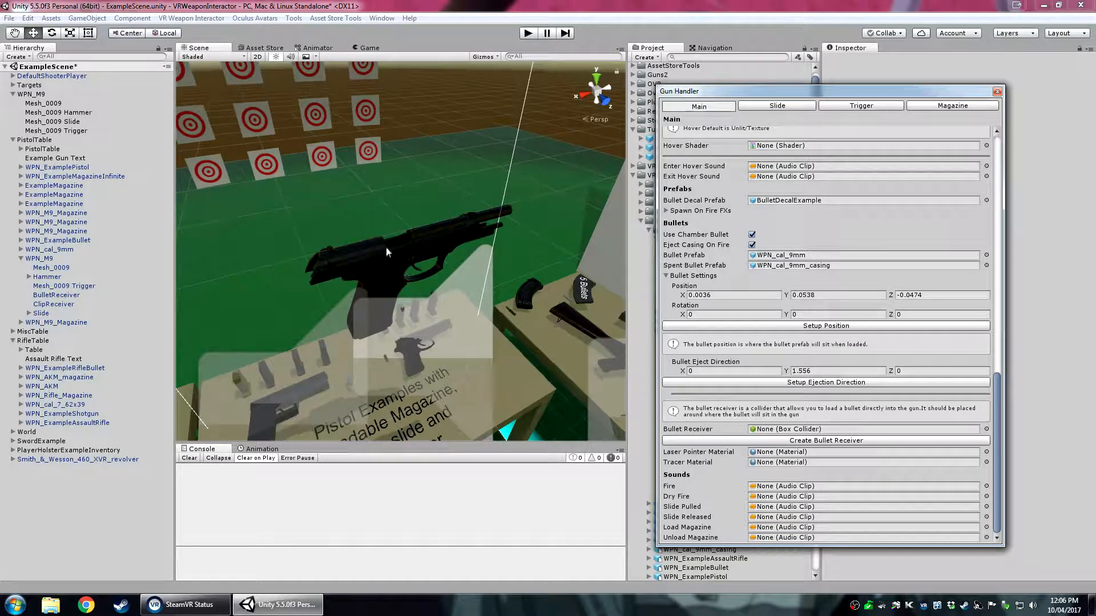
left_click(827, 442)
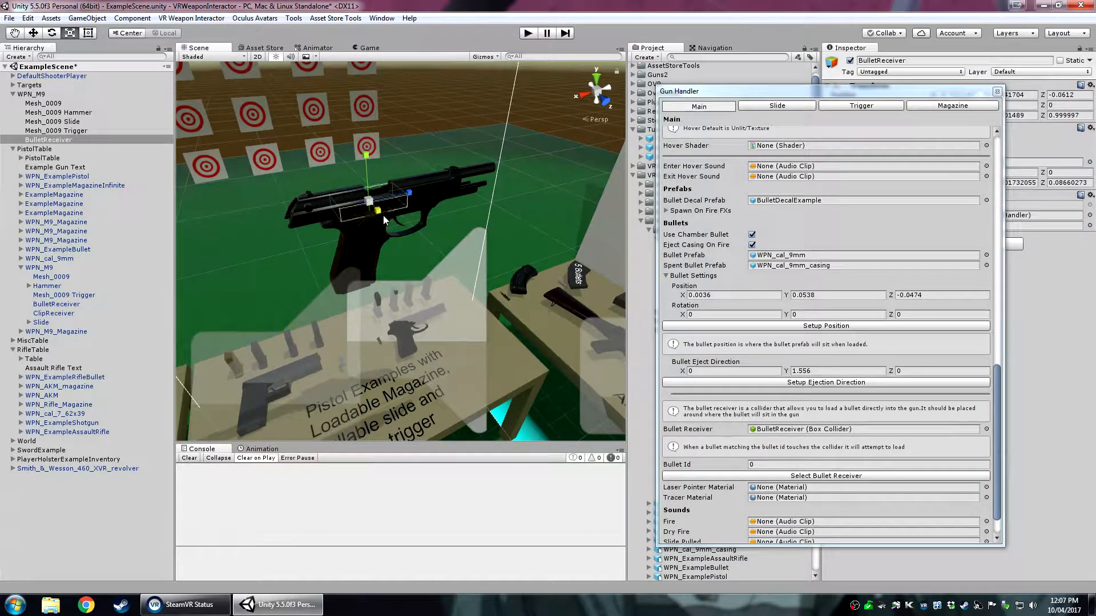
key("w")
left_click_drag(404, 196, 421, 191)
key("r")
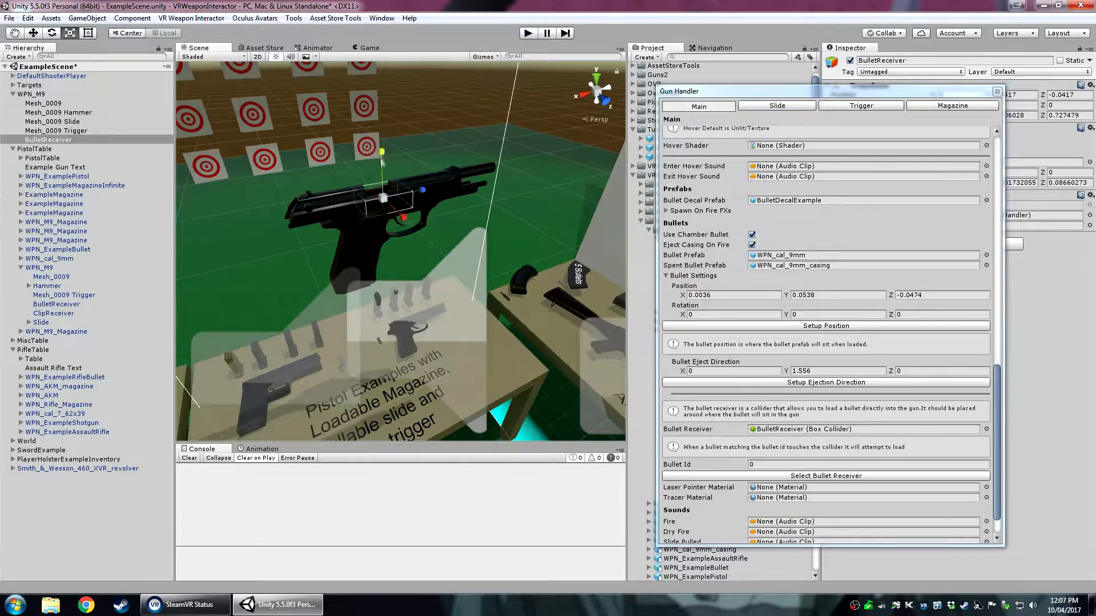
key("w")
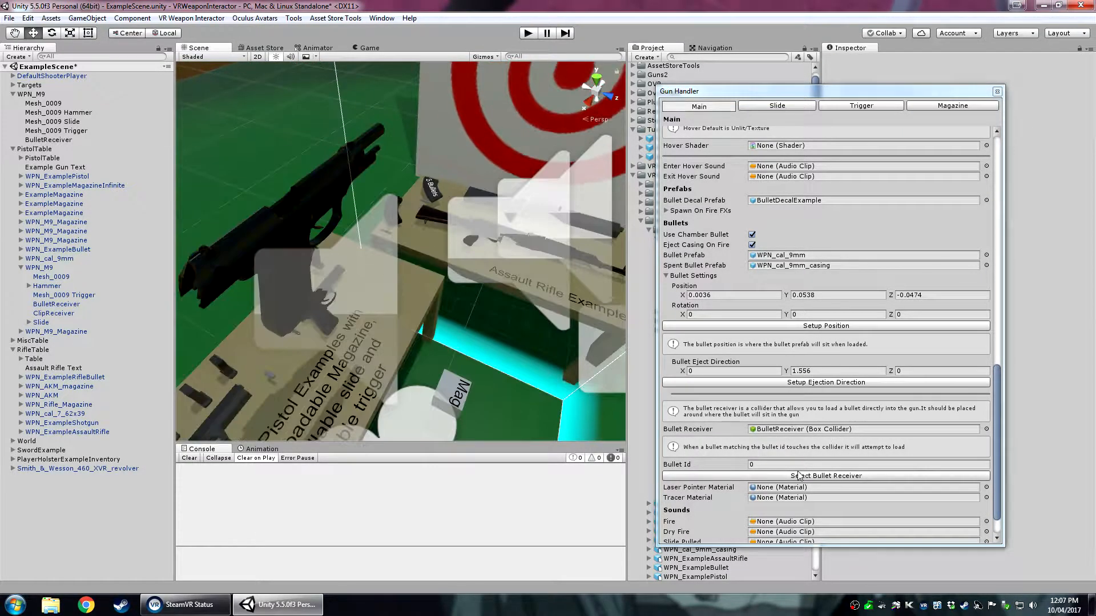
Select the M9's bullet receiver to check its box around the chamber, and set its Bullet Id to 55.
left_click(797, 475)
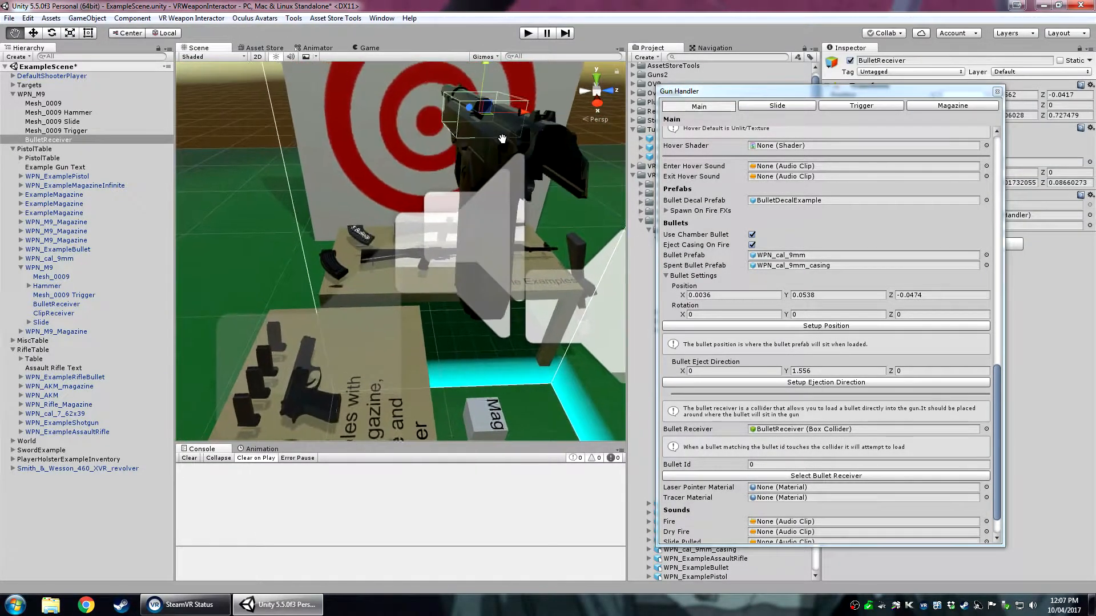
left_click(767, 464)
scroll(768, 464, "down", 2)
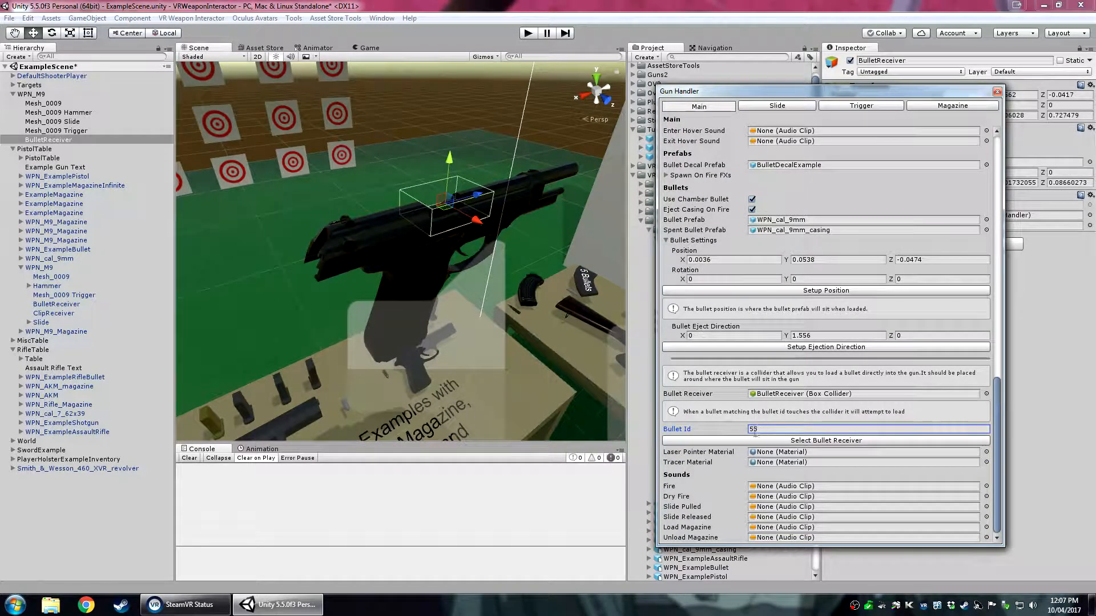
left_click(765, 452)
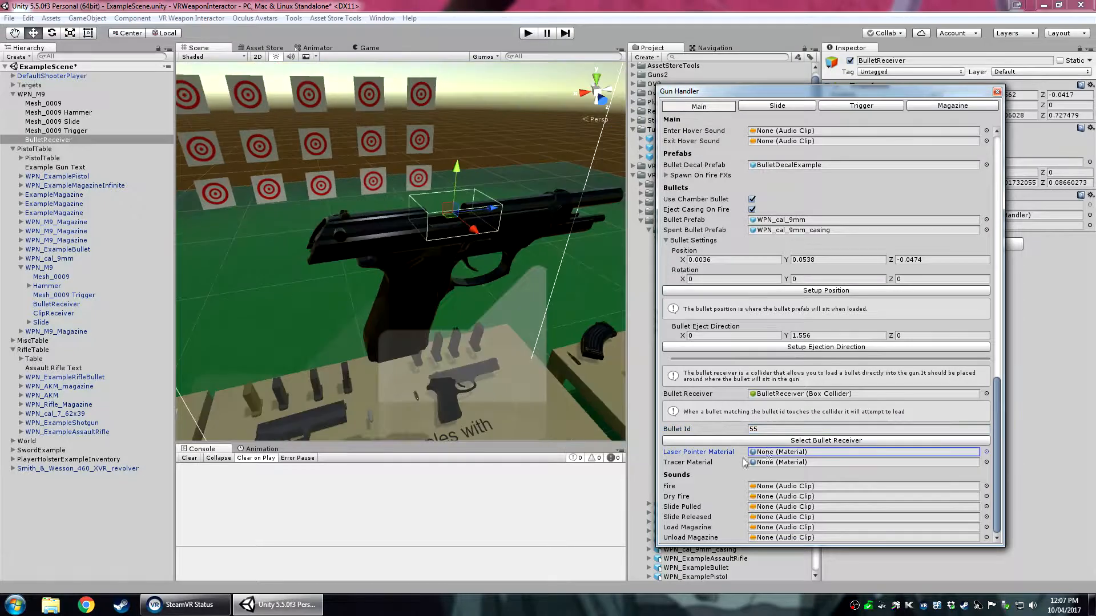
left_click(780, 463)
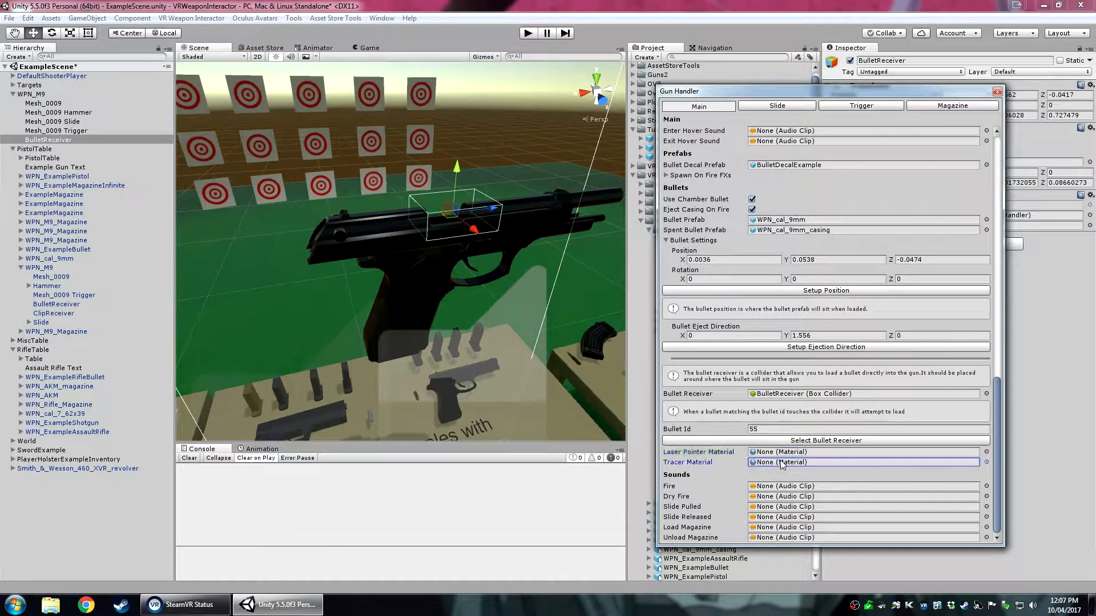
left_click(782, 452)
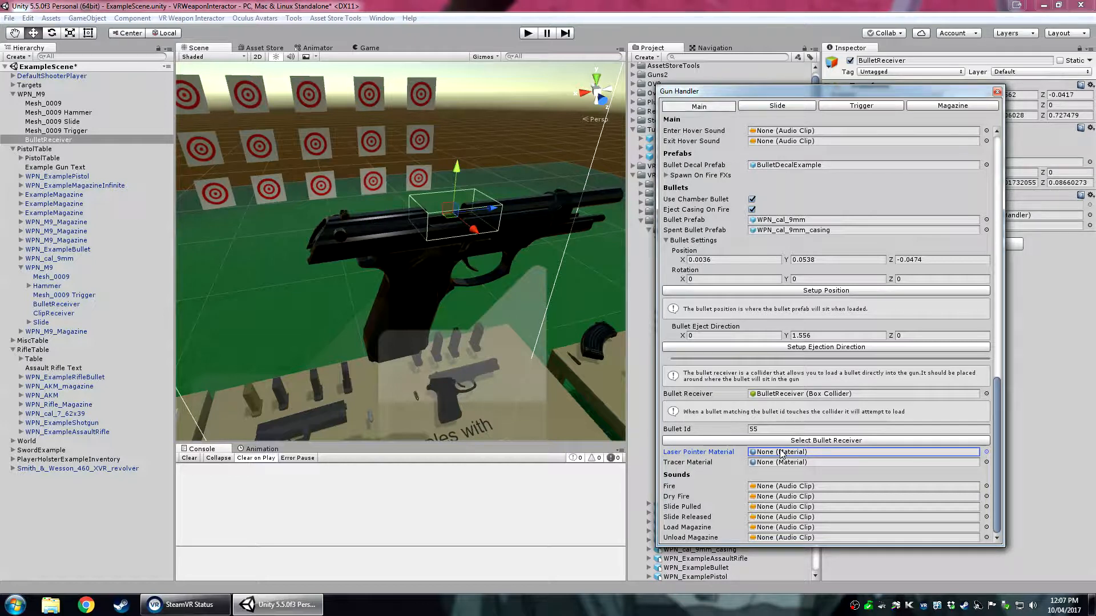
left_click(785, 462)
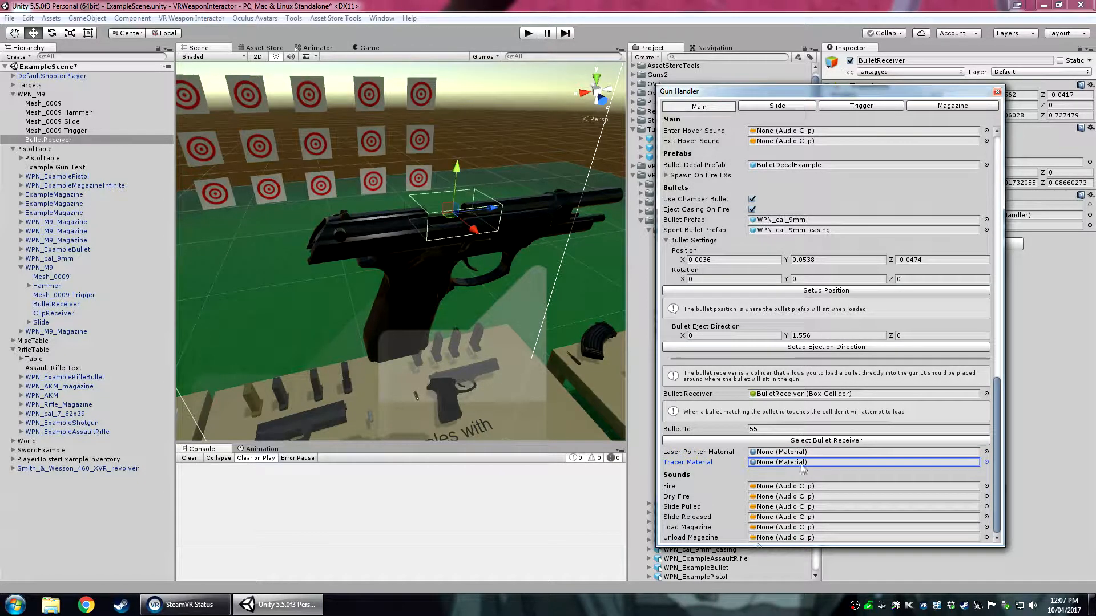
Search the audio clips for "fire" and assign SND_fire as the M9's Fire sound.
left_click(987, 486)
type("fire")
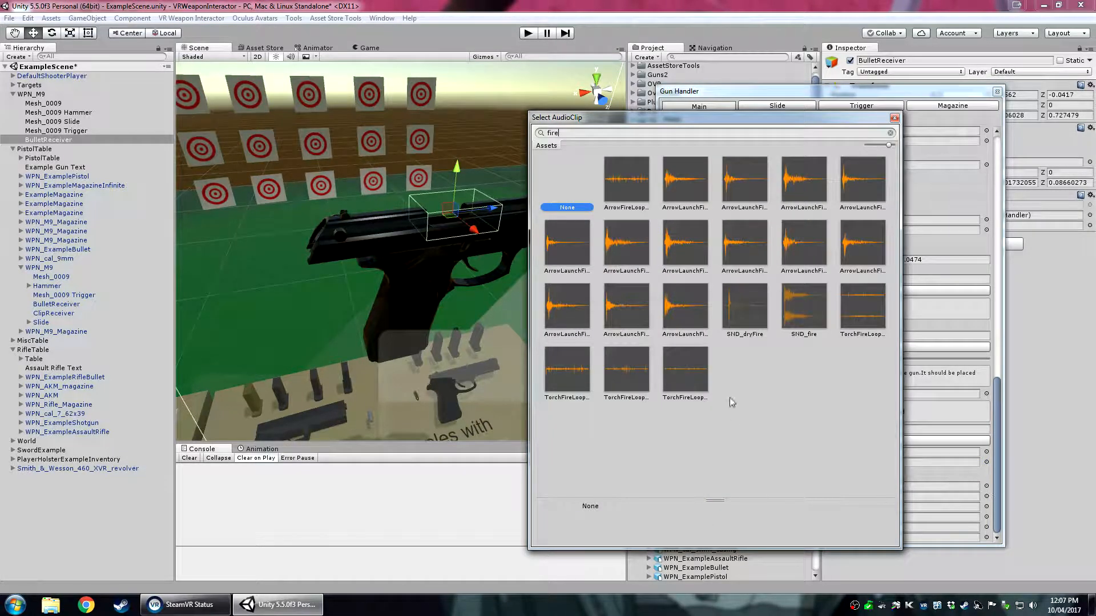
left_click(799, 320)
double_click(799, 319)
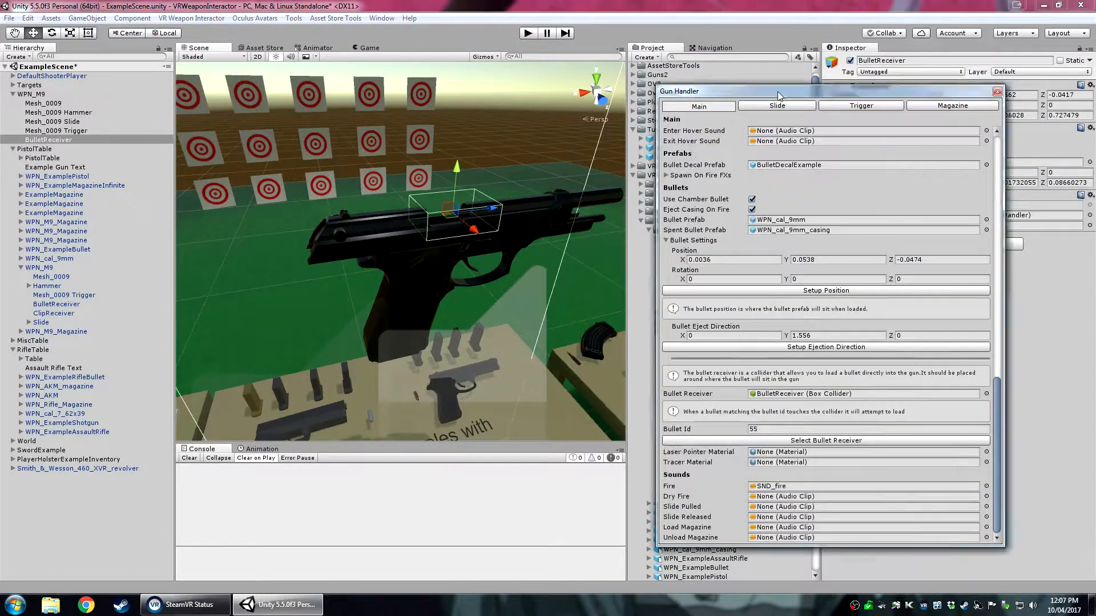
Assign SND_dryFire, SND_slidePull, SND_slideRelease, SND_loadMagazine and SND_unloadMagazine from the VRWeaponInteractor Sounds folder to the M9's matching sound slots.
left_click_drag(782, 95, 260, 77)
left_click(641, 221)
left_click(640, 252)
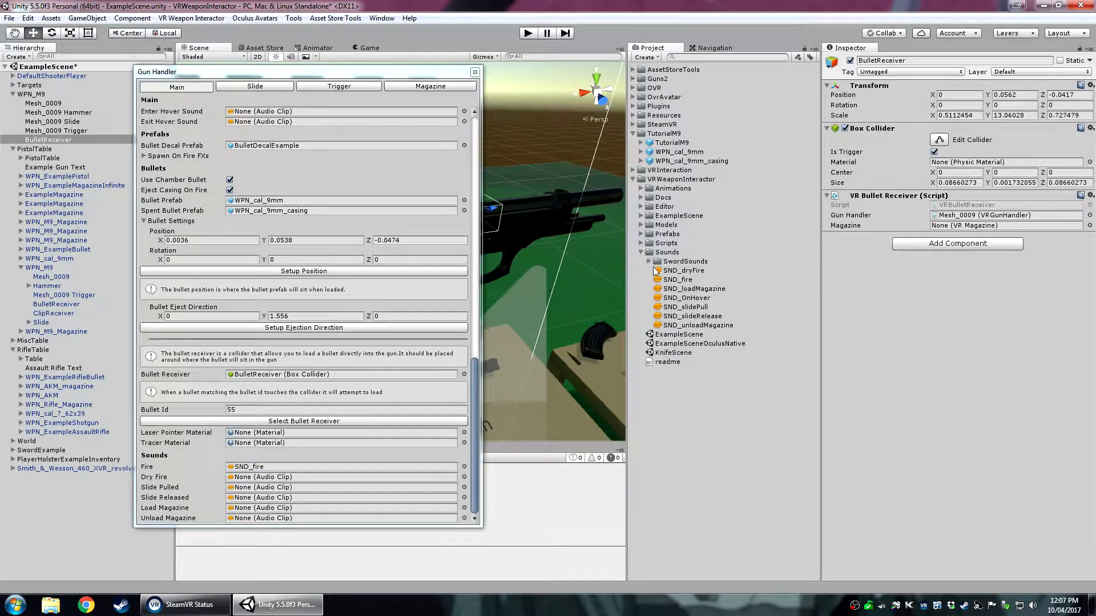
left_click(679, 279)
left_click(684, 307)
left_click_drag(682, 271, 267, 478)
left_click_drag(688, 306, 271, 487)
left_click_drag(692, 316, 248, 498)
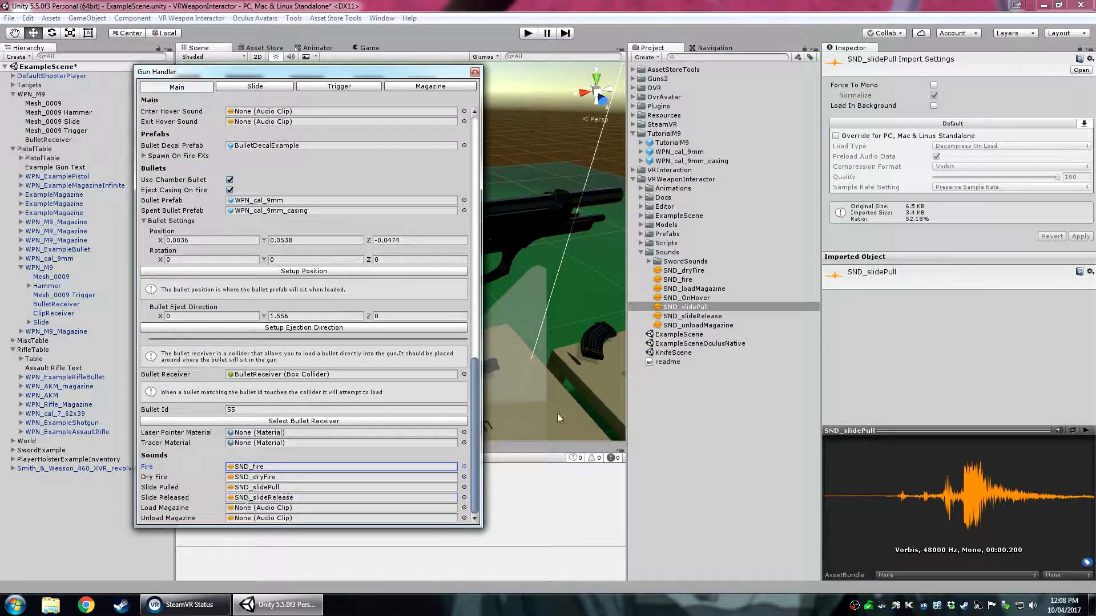
left_click_drag(692, 289, 251, 508)
left_click_drag(692, 326, 251, 518)
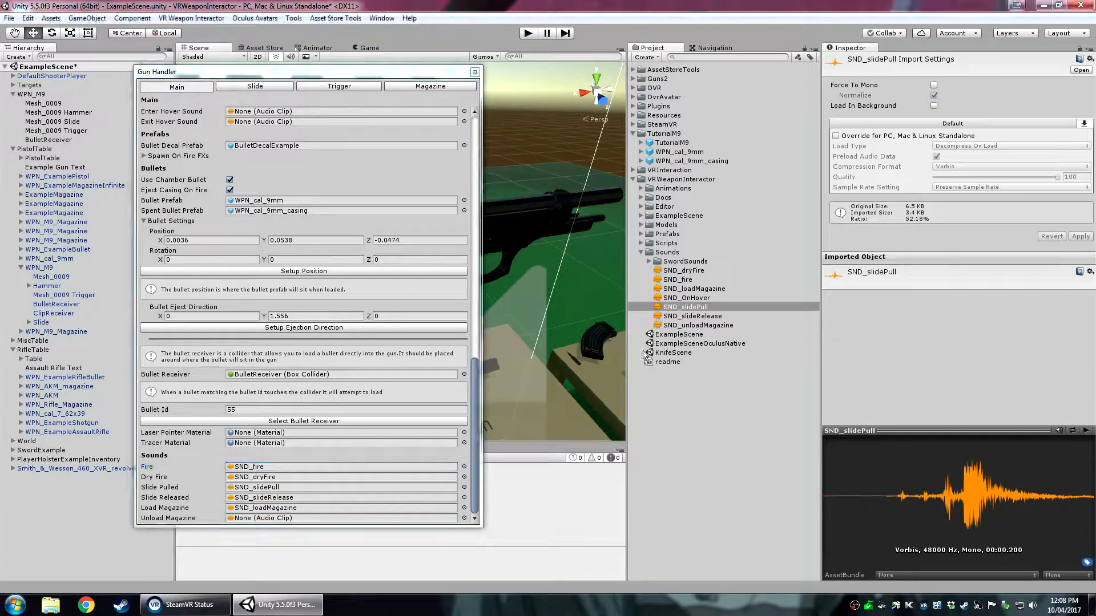
Rotate the M9's trigger about 34.67 degrees around X and move it back in the guard to about Y -0.0131, Z -0.018.
left_click_drag(269, 75, 769, 73)
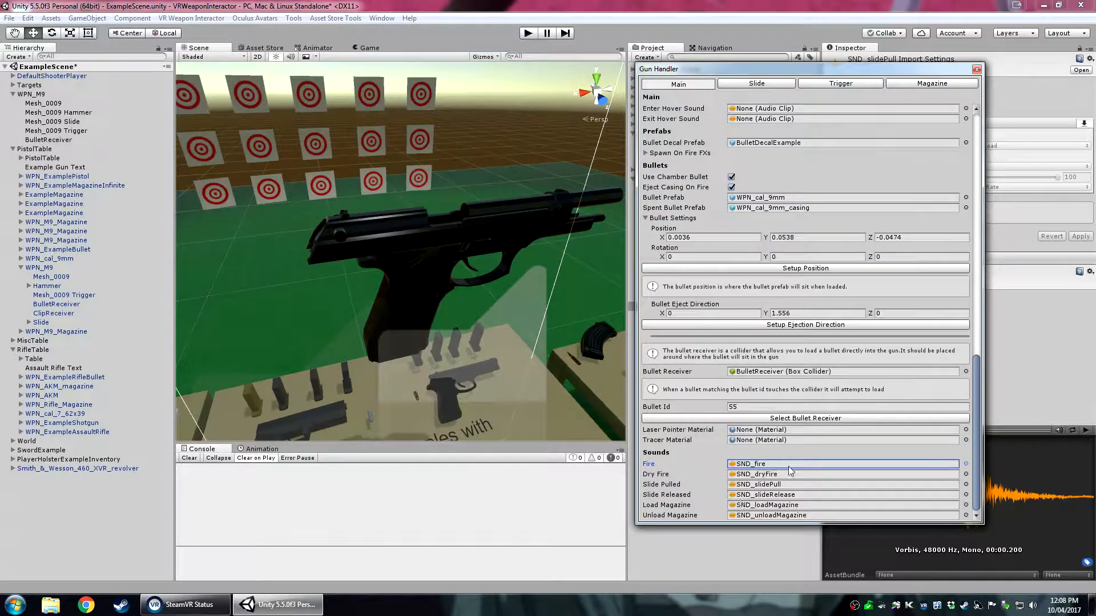
scroll(749, 188, "up", 10)
left_click(811, 84)
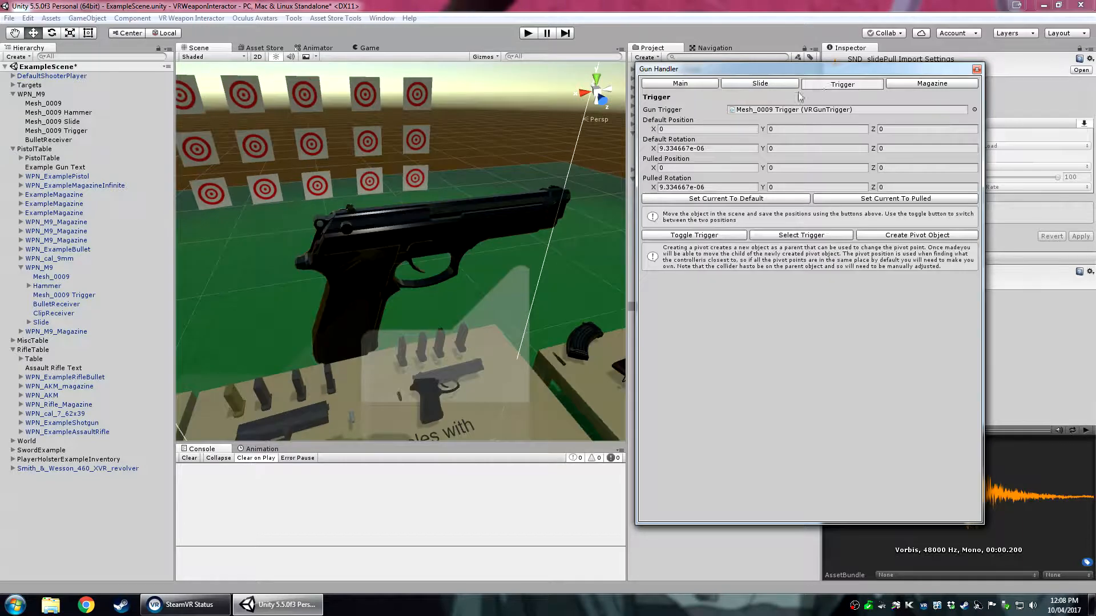
left_click(793, 235)
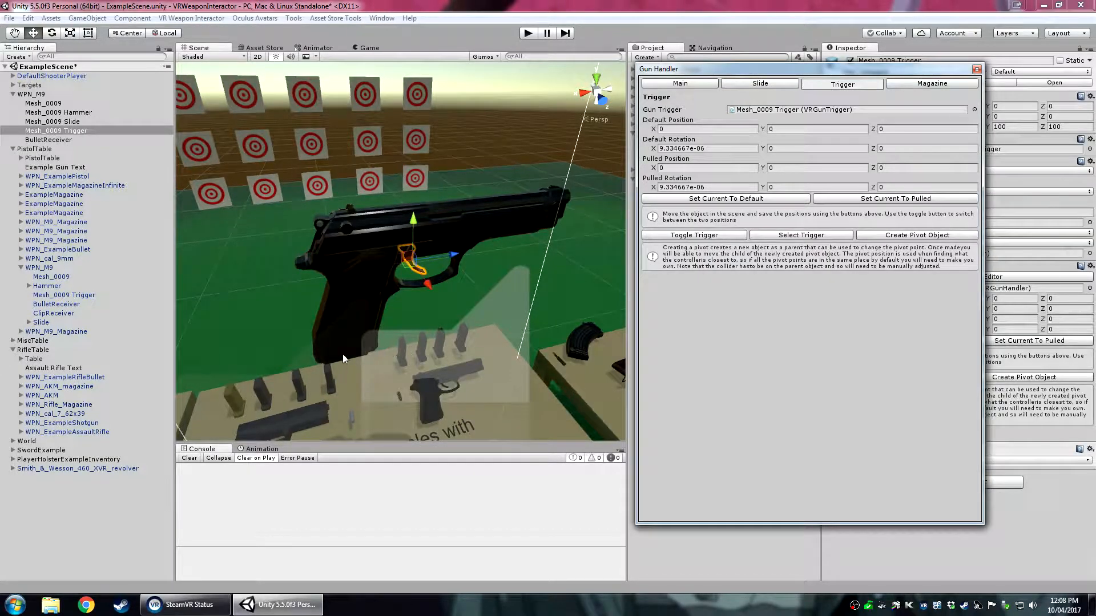
key("f")
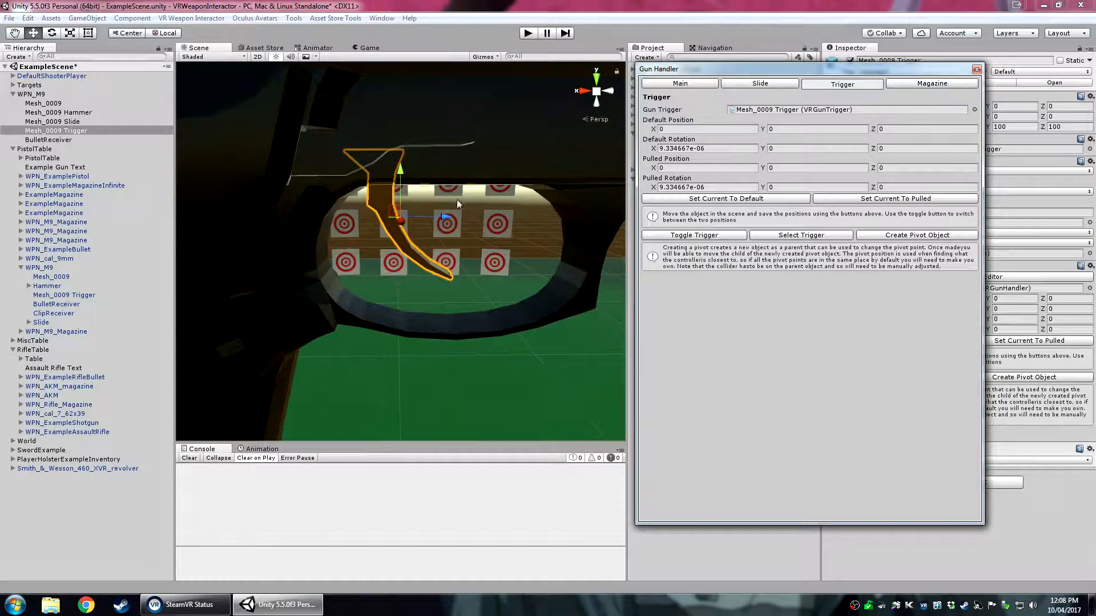
key("e")
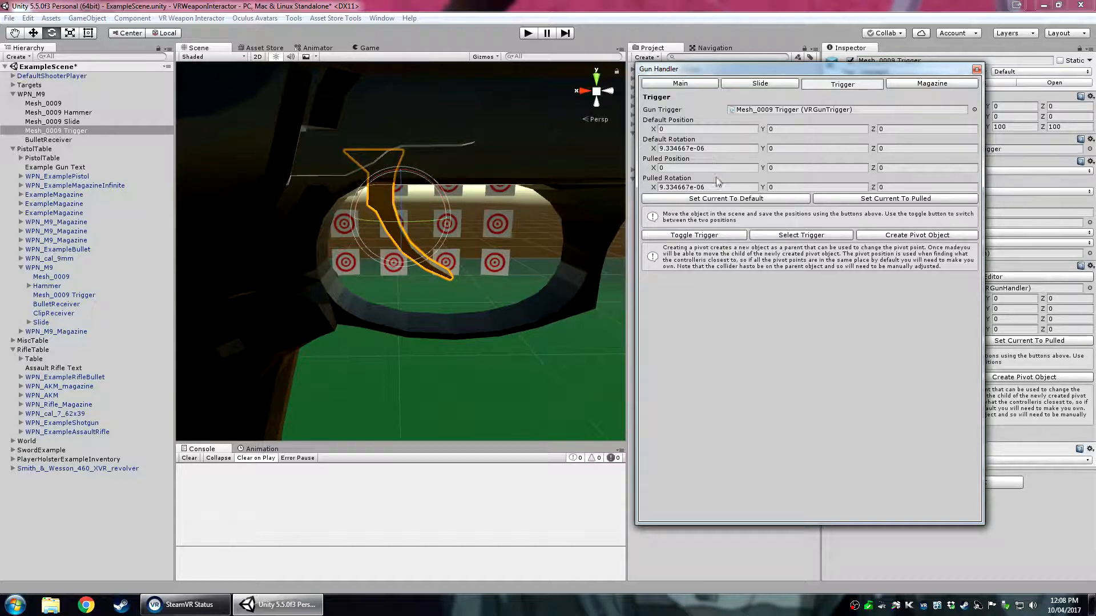
left_click(371, 231)
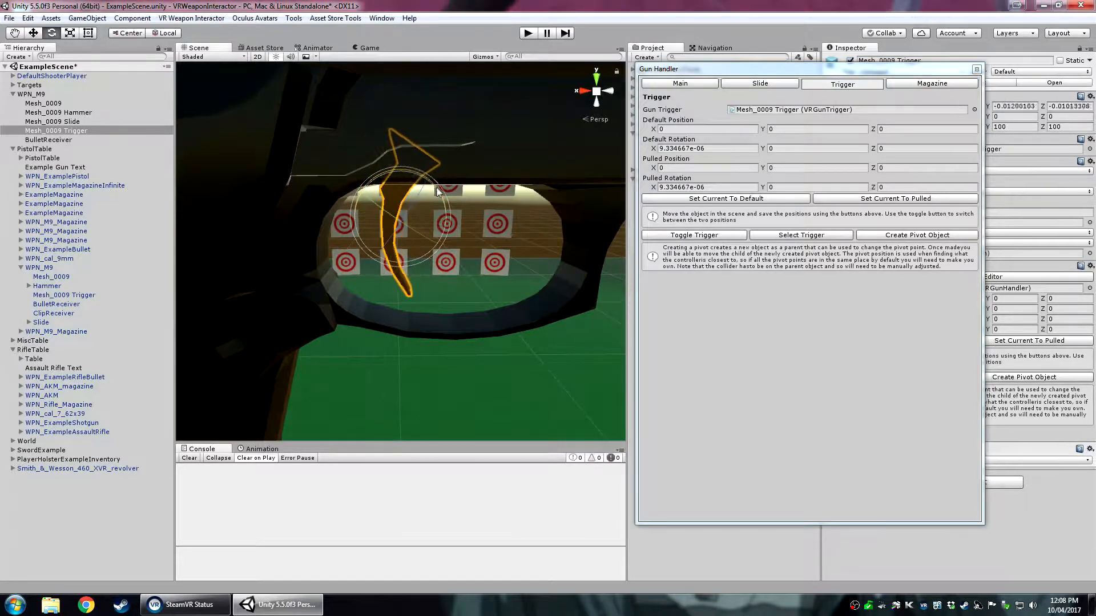
key("w")
left_click_drag(371, 231, 371, 213)
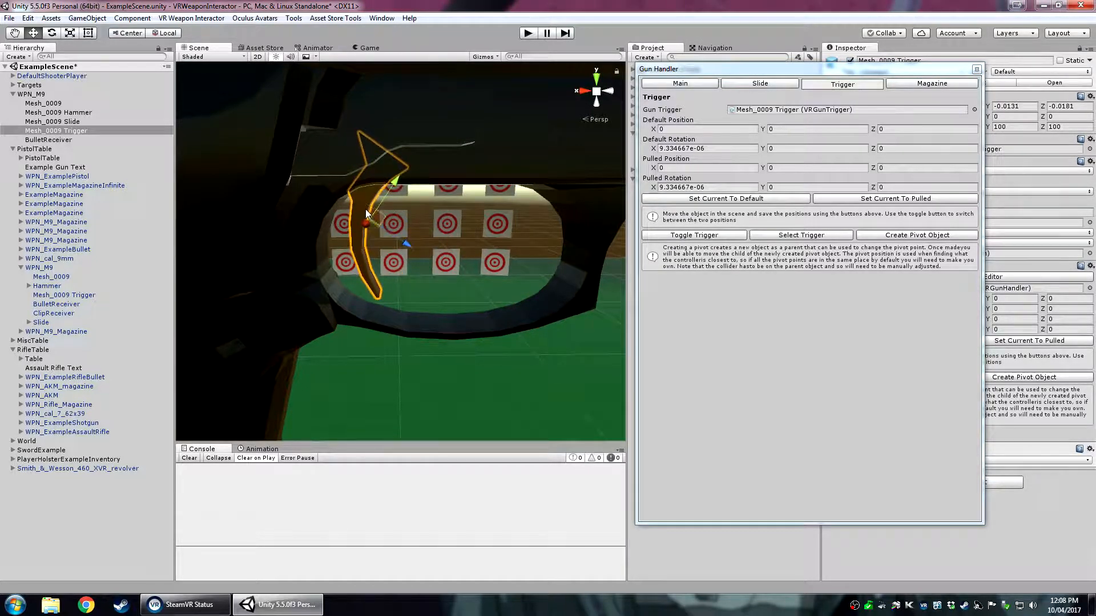
Save the trigger's current placement as its pulled position and test it with the trigger toggle.
left_click(890, 199)
left_click(696, 236)
left_click(696, 235)
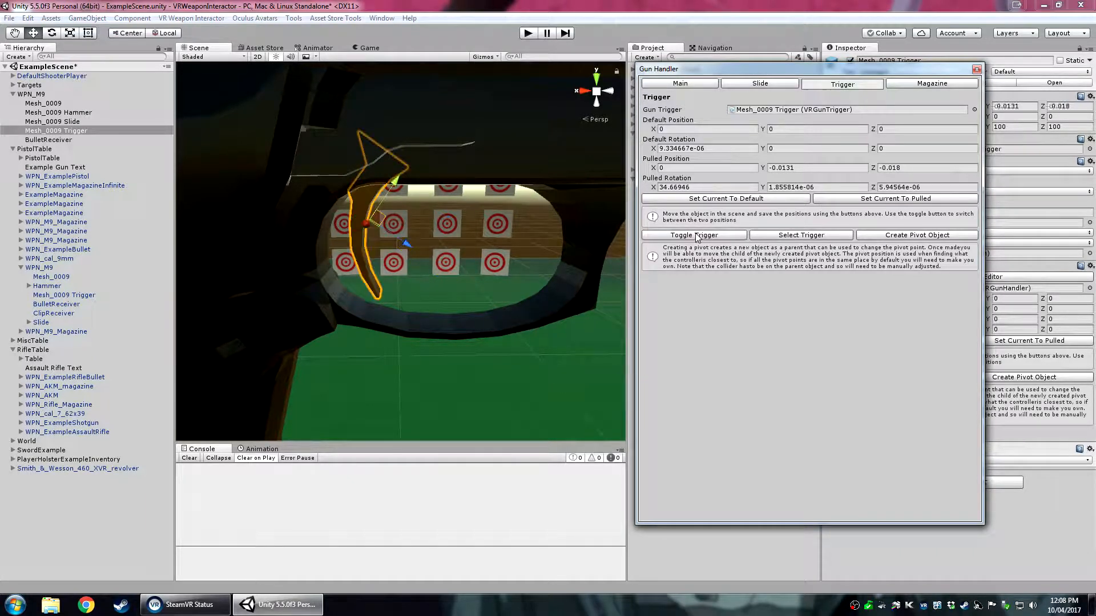
left_click(692, 236)
Spawn the TutorialM9 magazine prefab on the M9 from the Gun Handler's magazine settings and select the magazine in the scene.
left_click(914, 87)
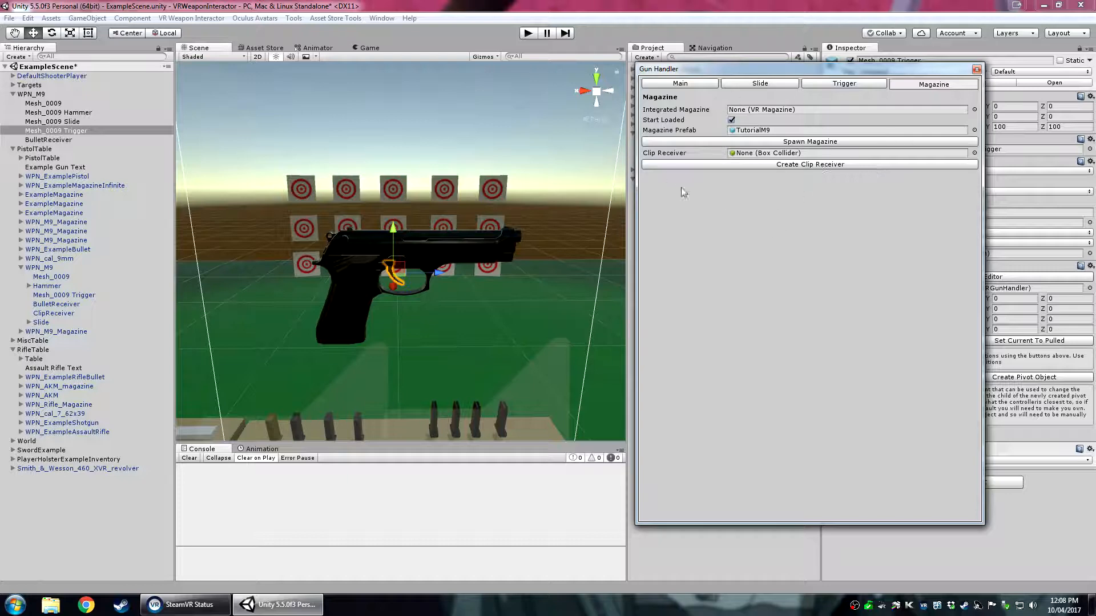
left_click(751, 130)
mouse_move(735, 68)
left_mouse_down()
mouse_move(739, 194)
mouse_move(861, 208)
mouse_move(702, 96)
mouse_move(739, 97)
left_mouse_up()
left_click(877, 164)
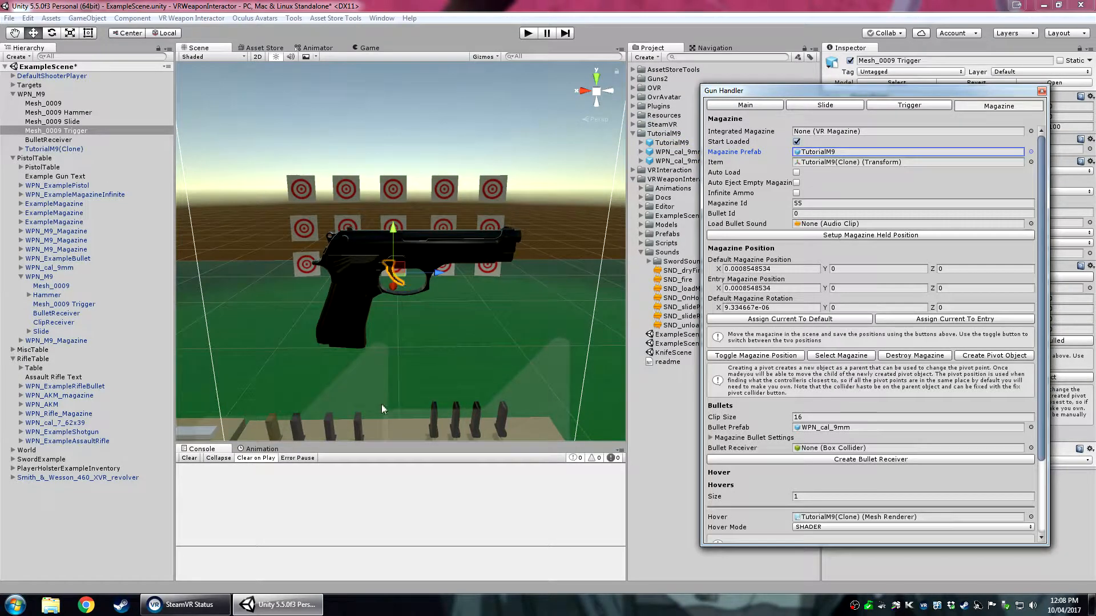
left_click_drag(381, 404, 392, 263, "alt")
left_click(392, 262)
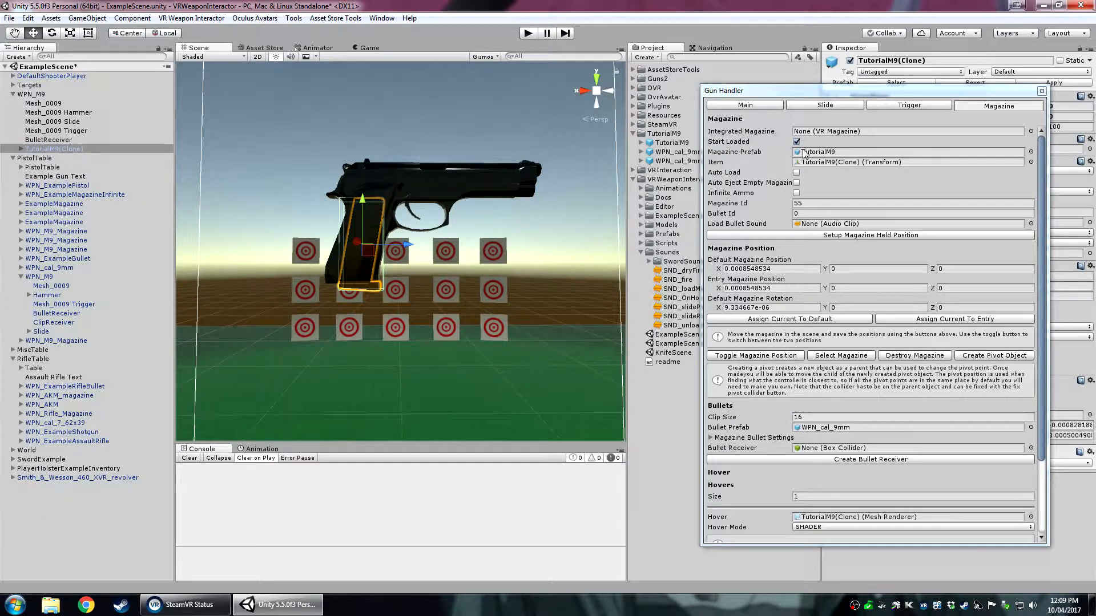
Review the magazine's Auto Load, Auto Eject Empty Magazine and Infinite Ammo options and examine the infinite example magazine on the pistol table.
left_click(738, 172)
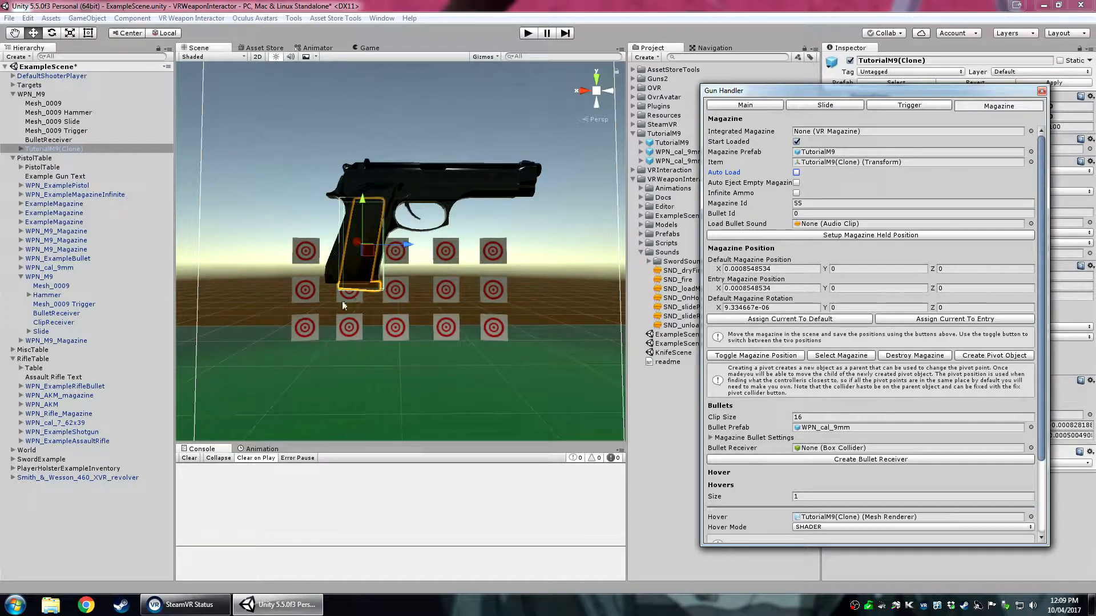
left_click(762, 182)
left_click(742, 196)
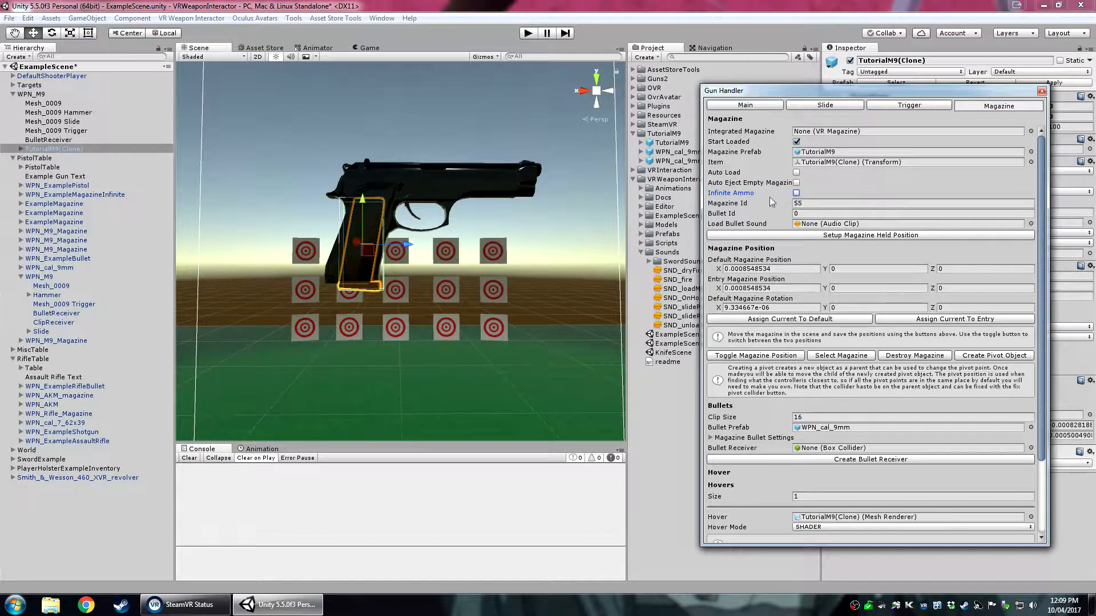
right_click_drag(446, 214, 440, 303)
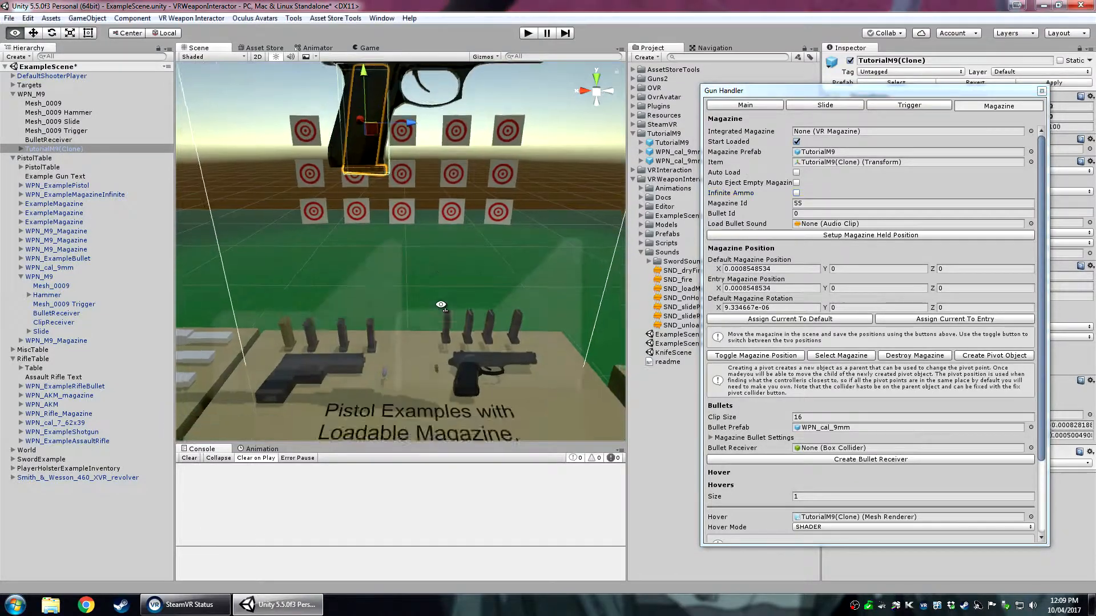
scroll(440, 303, "up", 5)
middle_click_drag(440, 303, 443, 156)
left_click(273, 276)
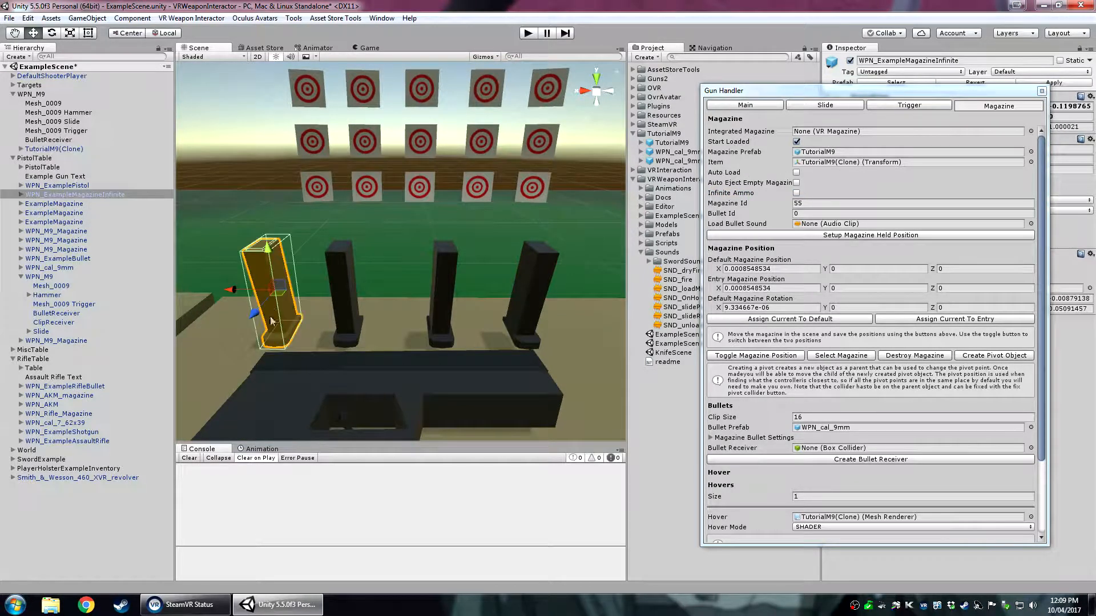
right_click_drag(347, 275, 309, 317)
left_click(394, 191)
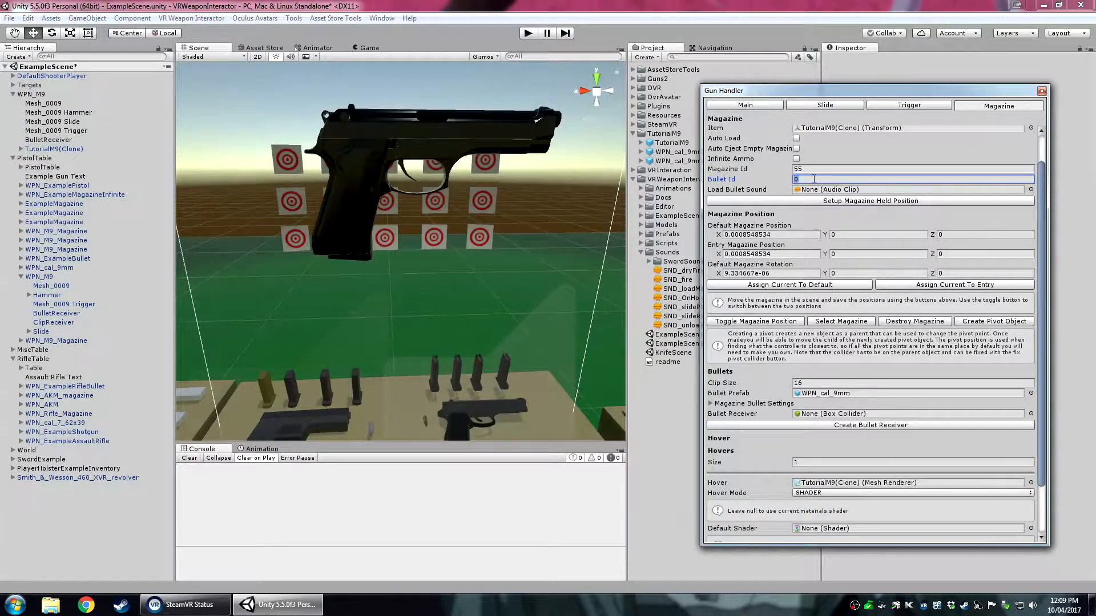
Set the M9 magazine's Bullet Id to 55.
left_click(814, 180)
type("55")
left_click(798, 191)
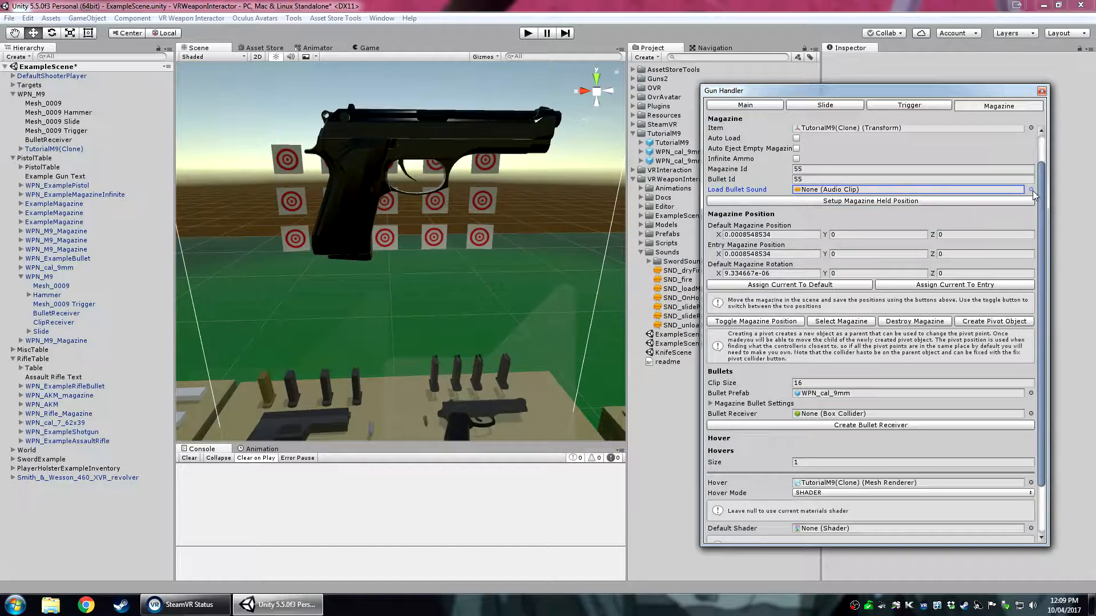
Position the magazine against a SteamVR reference controller and save its held position at about (0, -0.14, 0.138).
left_click(871, 202)
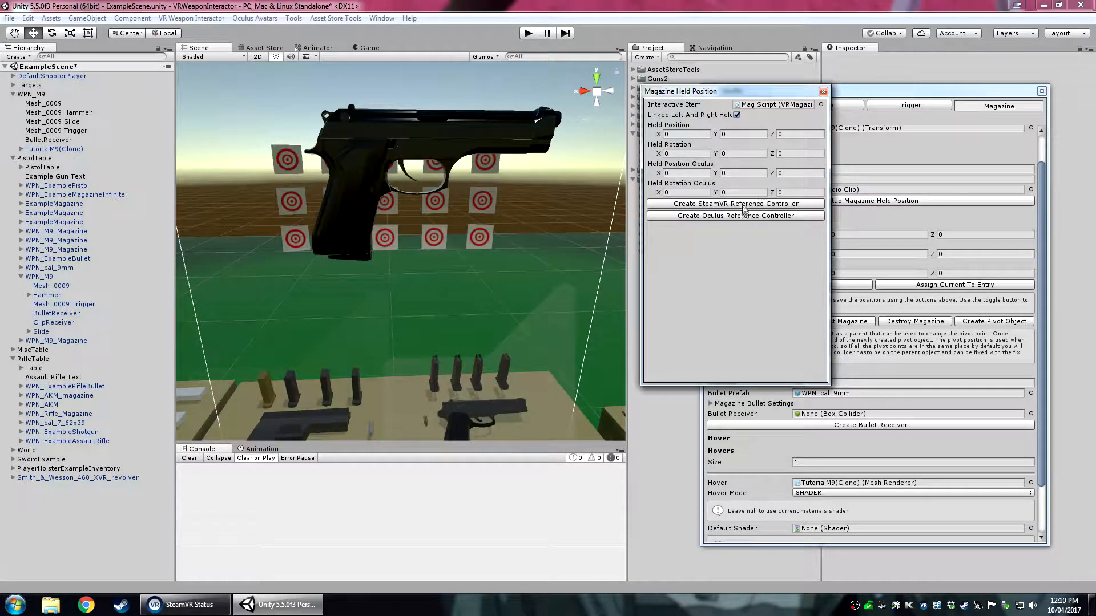
left_click(736, 204)
left_click_drag(364, 198, 632, 200)
key("e")
key("w")
left_click_drag(503, 204, 512, 217)
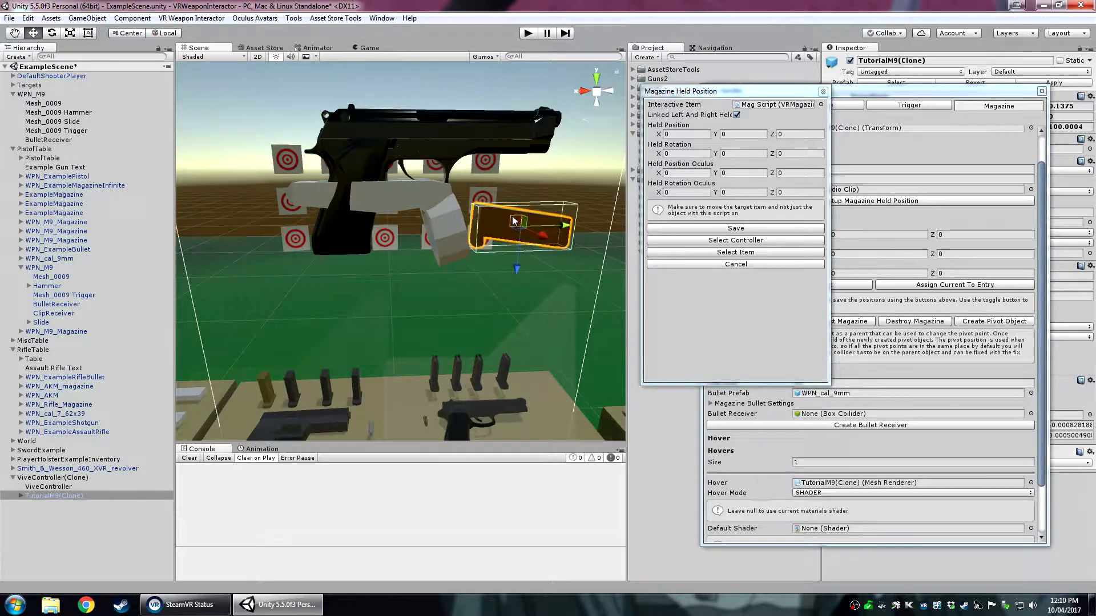
left_click(670, 228)
Position the magazine against an Oculus reference controller, save the Oculus held position and close the Magazine Held Position window.
left_click(673, 216)
left_click_drag(364, 201, 468, 122)
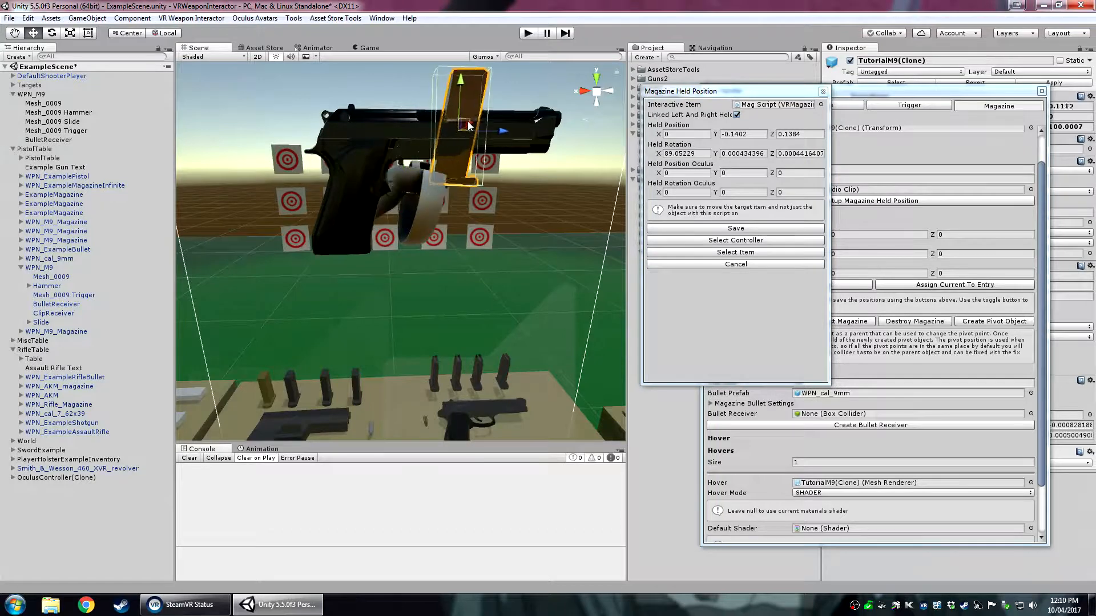
left_click(714, 228)
left_click(823, 92)
scroll(760, 178, "down", 1)
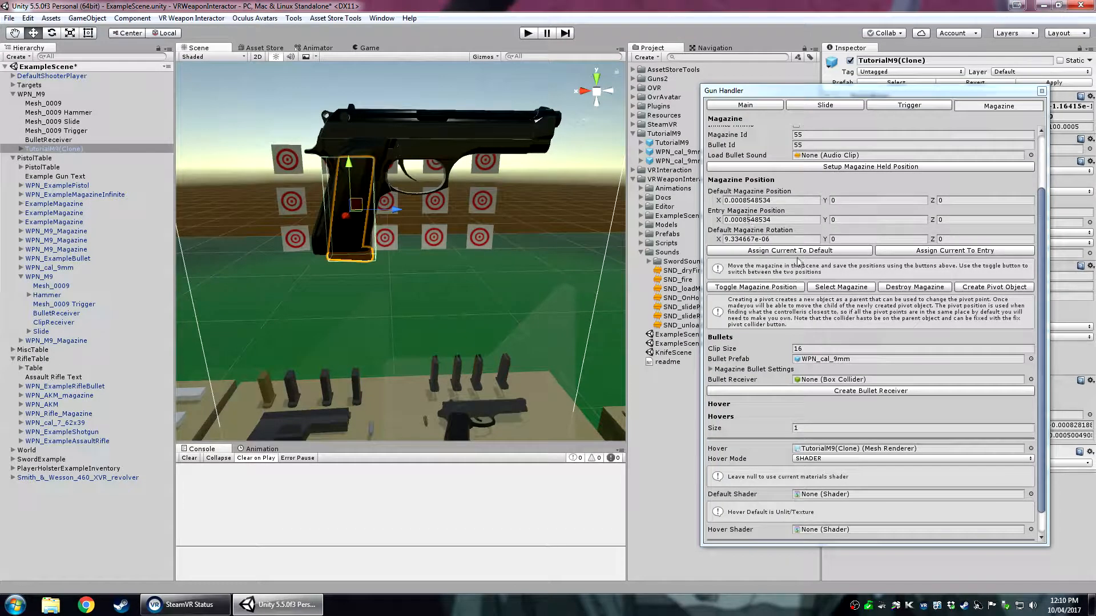
Assign the magazine's current placement as default, move it below the grip and assign about (0.0009, -0.1069, -0.0203) as the entry position.
left_click(769, 290)
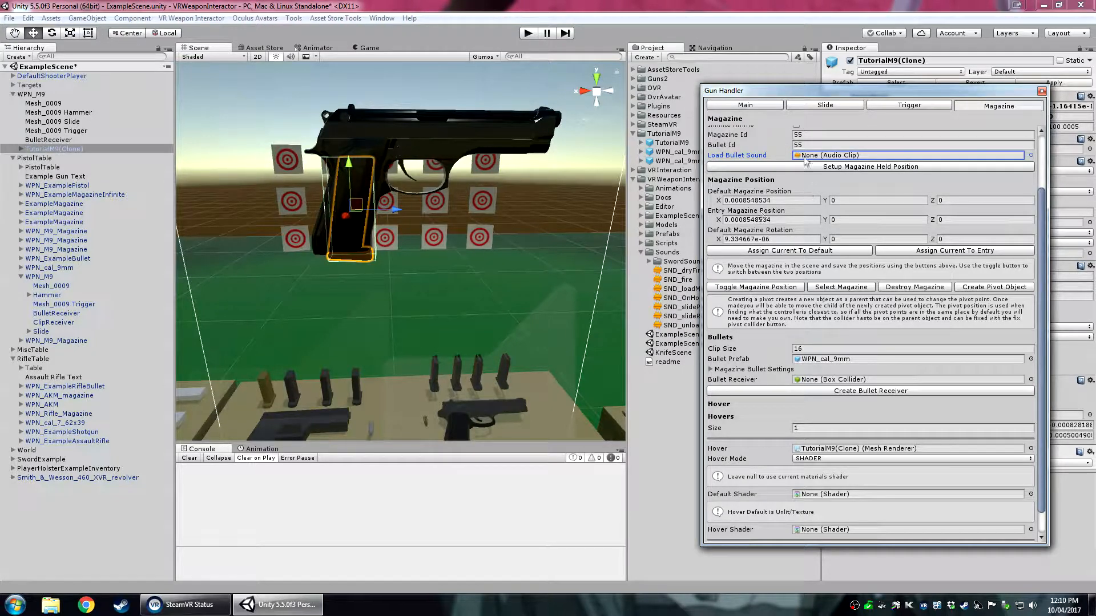
left_click(742, 250)
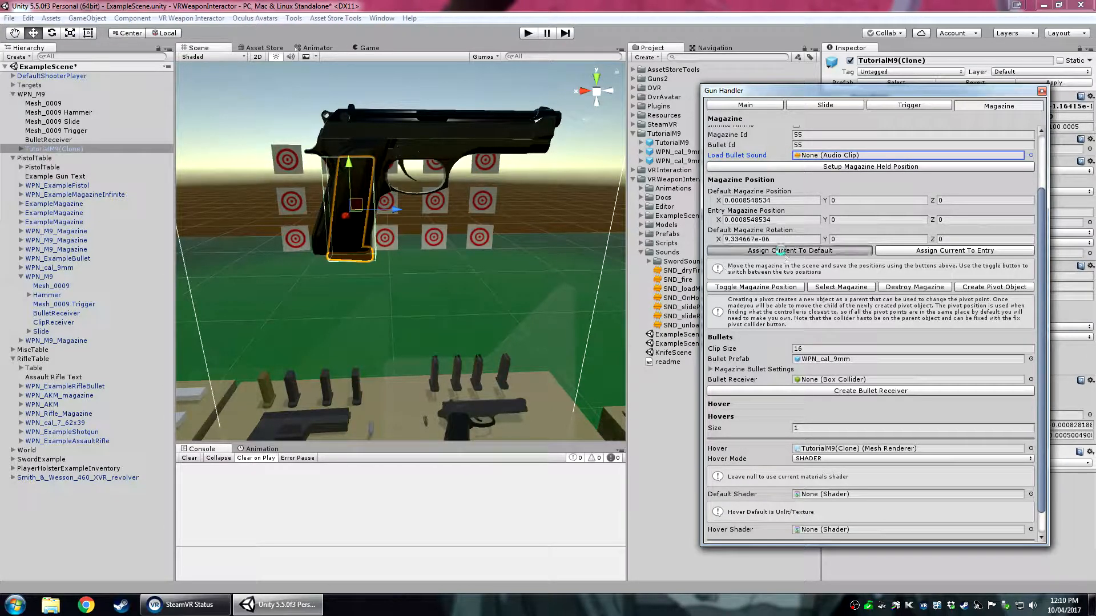
left_click_drag(355, 203, 344, 302)
mouse_move(344, 302)
middle_mouse_down()
mouse_move(358, 252)
mouse_move(348, 285)
middle_mouse_up()
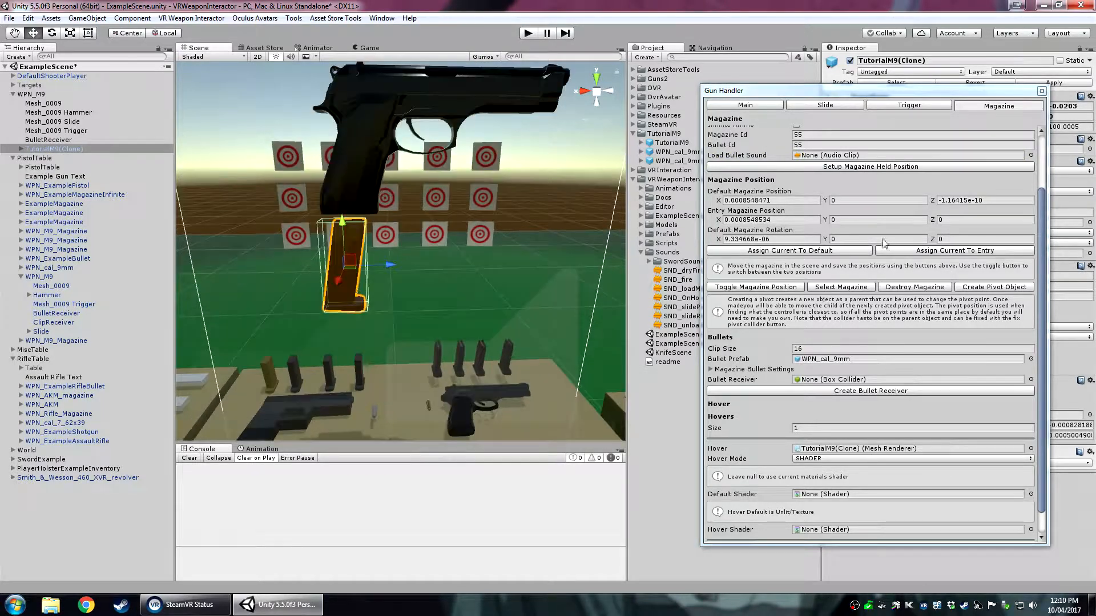
left_click(935, 252)
Test the magazine's movement by toggling it between the default and entry positions.
left_click(753, 288)
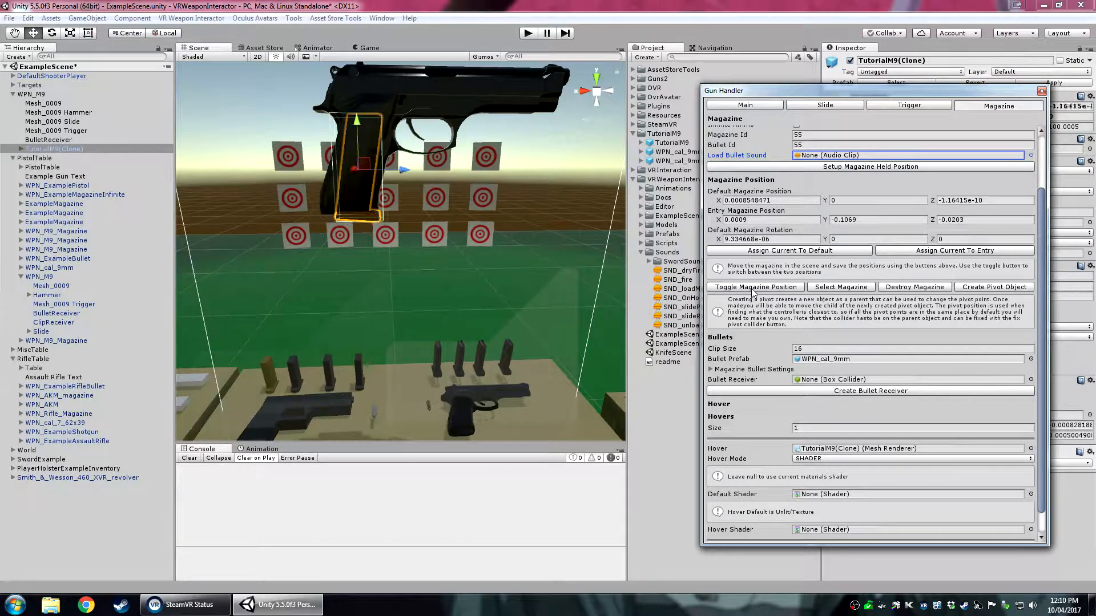
left_click(753, 288)
left_click(753, 288)
Review the magazine's Clip Size and Bullet Prefab settings and compare with the gun's main settings.
scroll(872, 311, "down", 2)
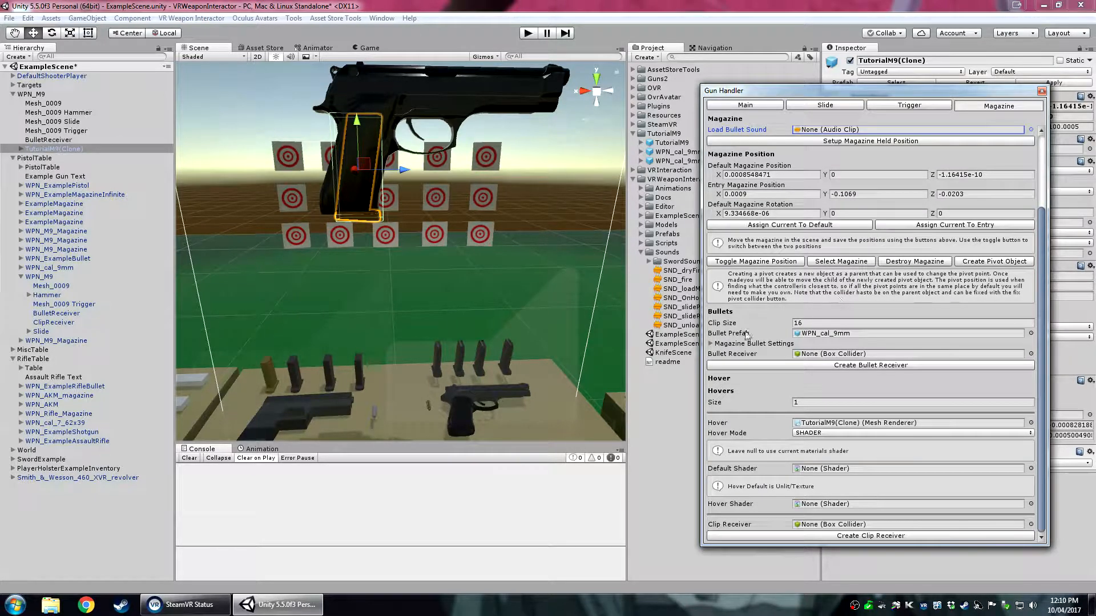
left_click(818, 322)
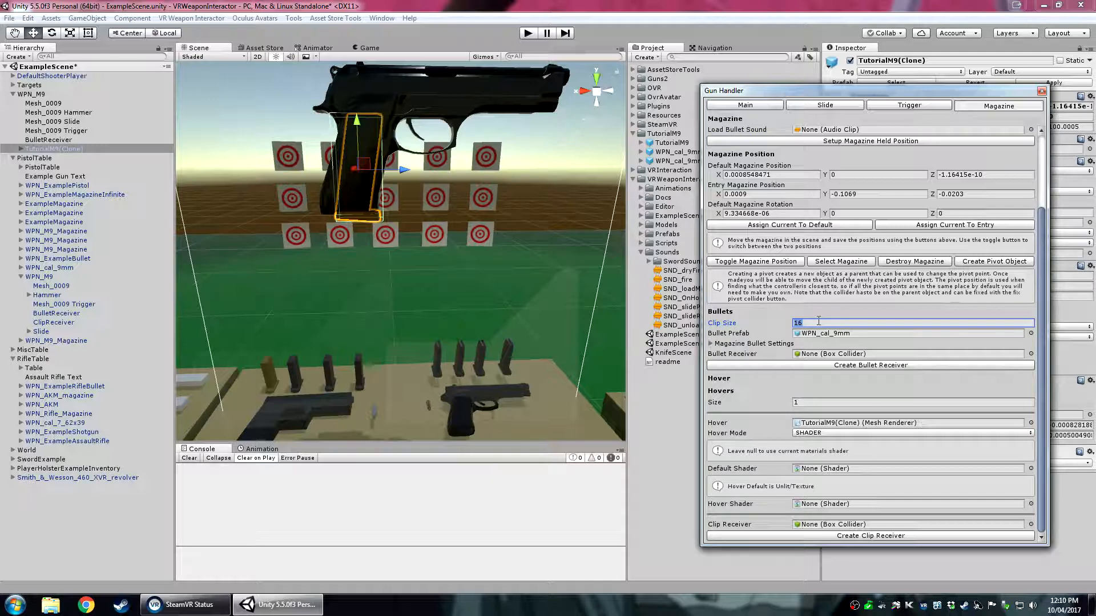
left_click(820, 333)
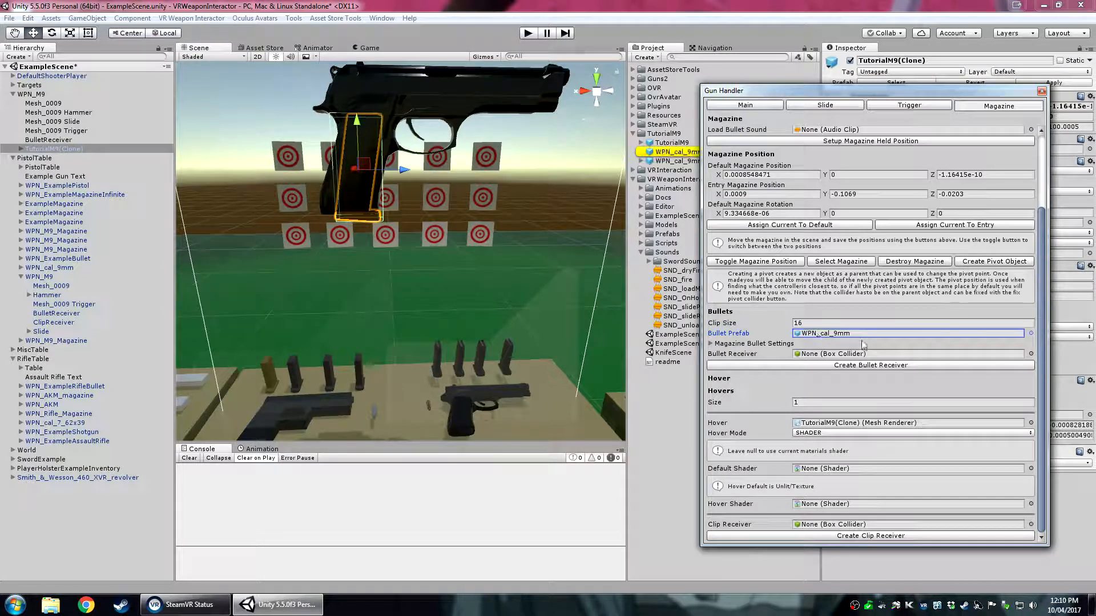
left_click(758, 107)
left_click(989, 110)
Make Bullet 1 visible in the Magazine Bullet Settings and spawn its reference bullet.
left_click(711, 343)
scroll(719, 342, "down", 4)
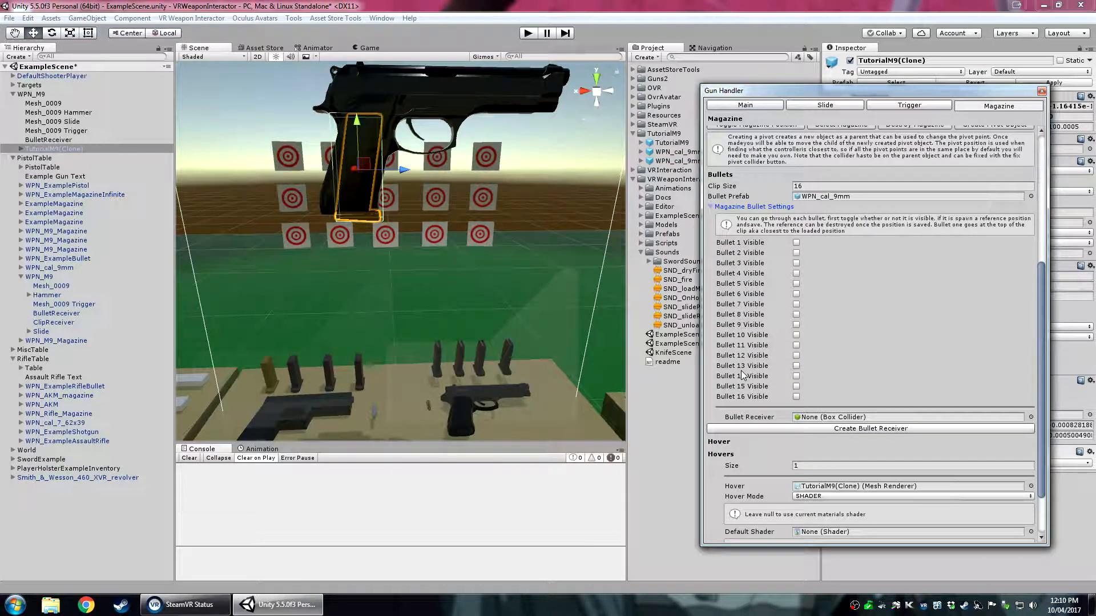
left_click(796, 243)
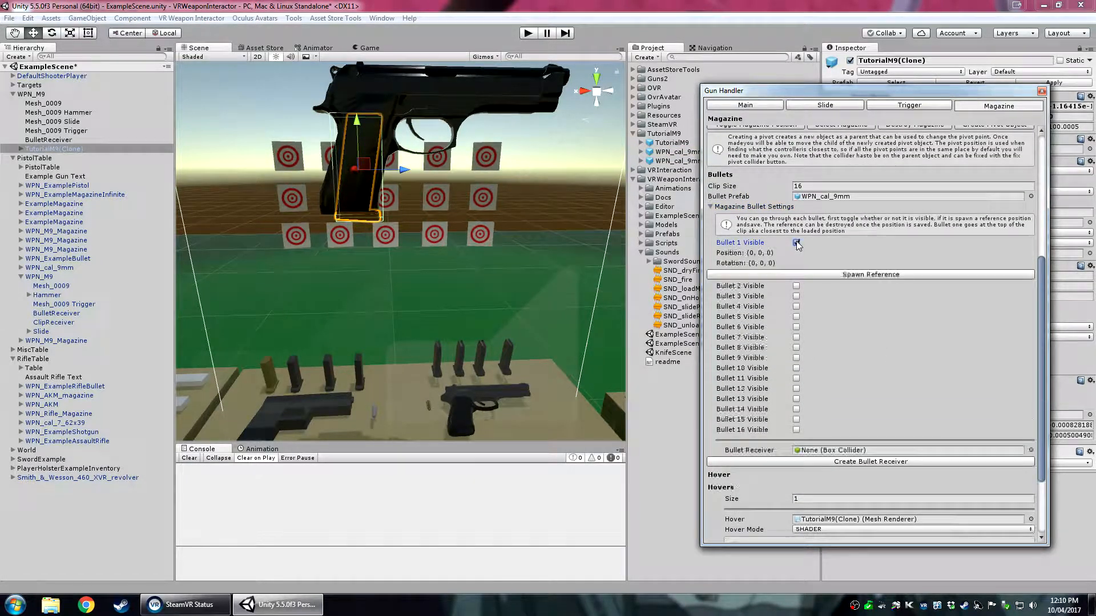
left_click(849, 276)
Move the magazine with its reference bullet down clear of the pistol grip.
middle_click_drag(439, 134, 437, 206)
scroll(437, 206, "up", 3)
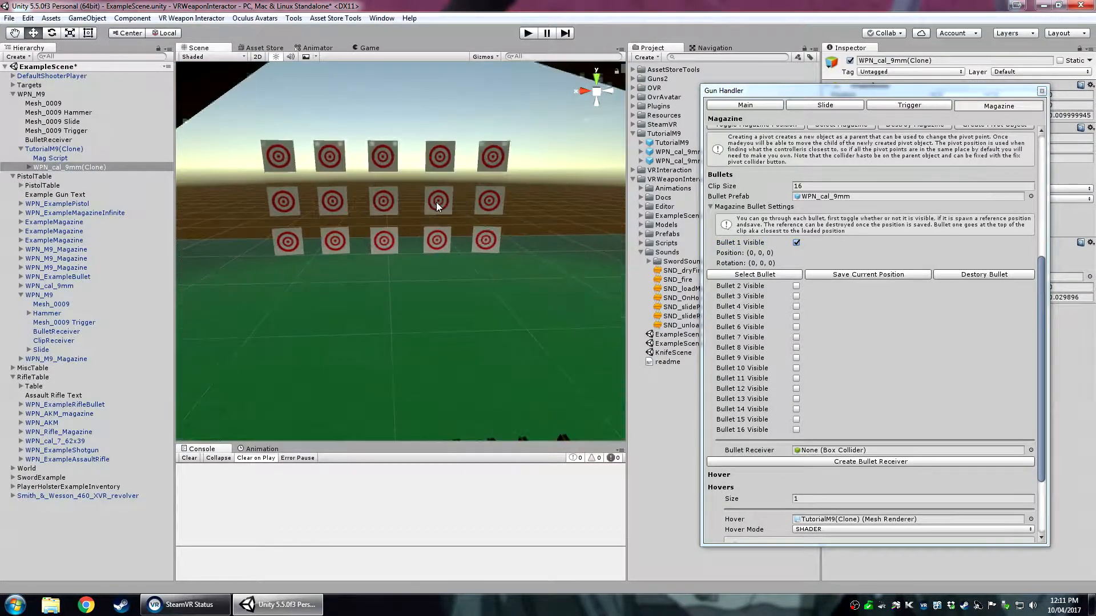
scroll(437, 205, "down", 2)
right_click_drag(437, 205, 411, 303)
middle_click_drag(425, 176, 412, 289)
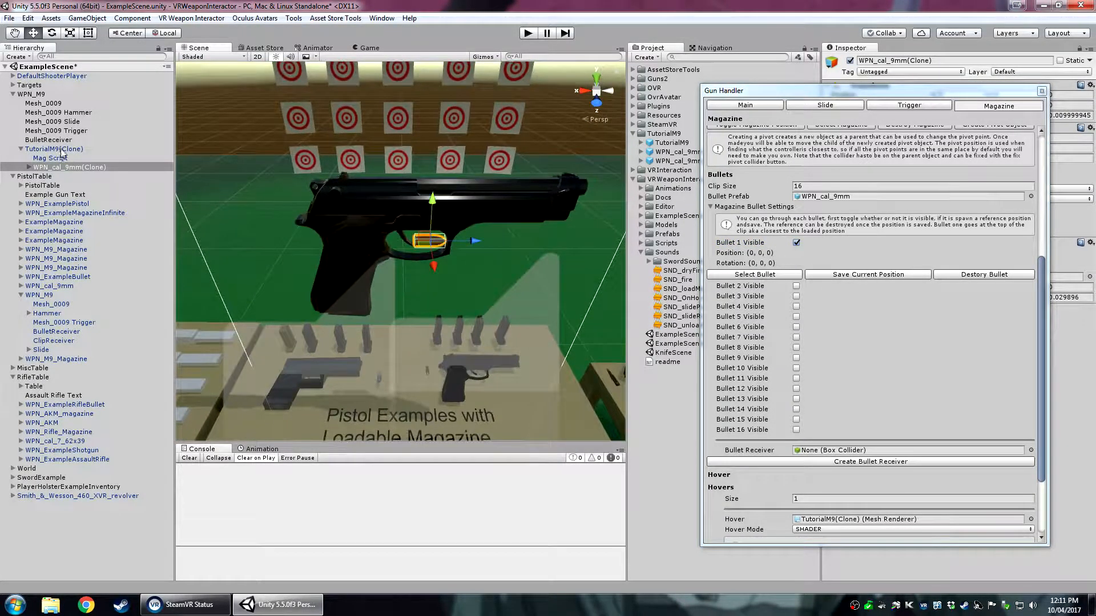
left_click(64, 149)
left_click_drag(380, 297, 378, 313)
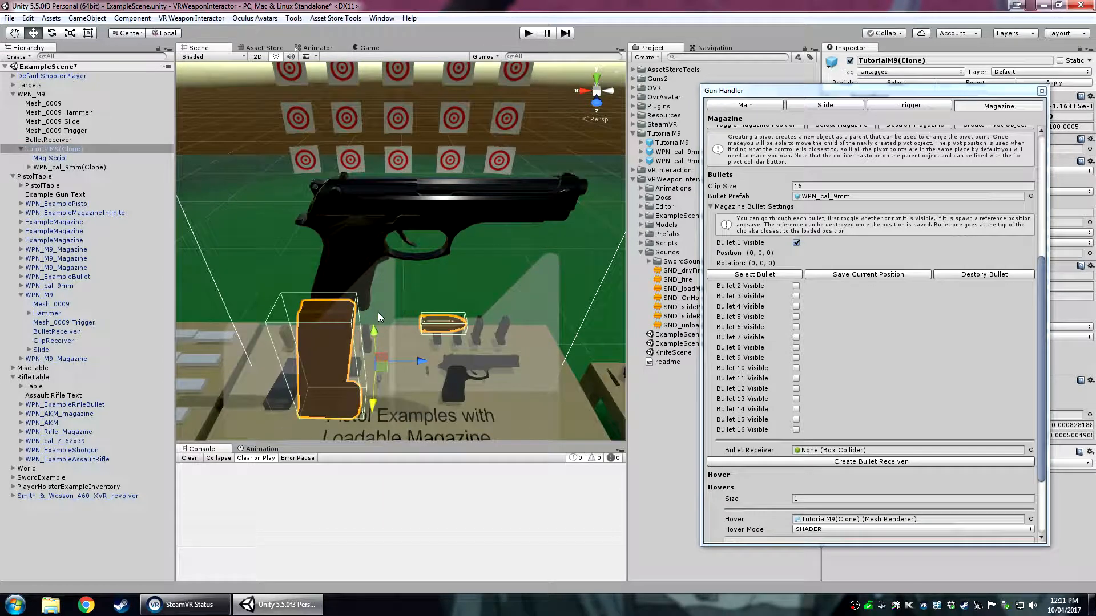
Place the Bullet 1 reference at the magazine's top, save its position at about (0, 0.000163, -0.000752) and destroy the reference.
left_click(458, 329)
left_click_drag(483, 323, 372, 326)
left_click_drag(328, 291, 325, 274)
left_click(760, 230)
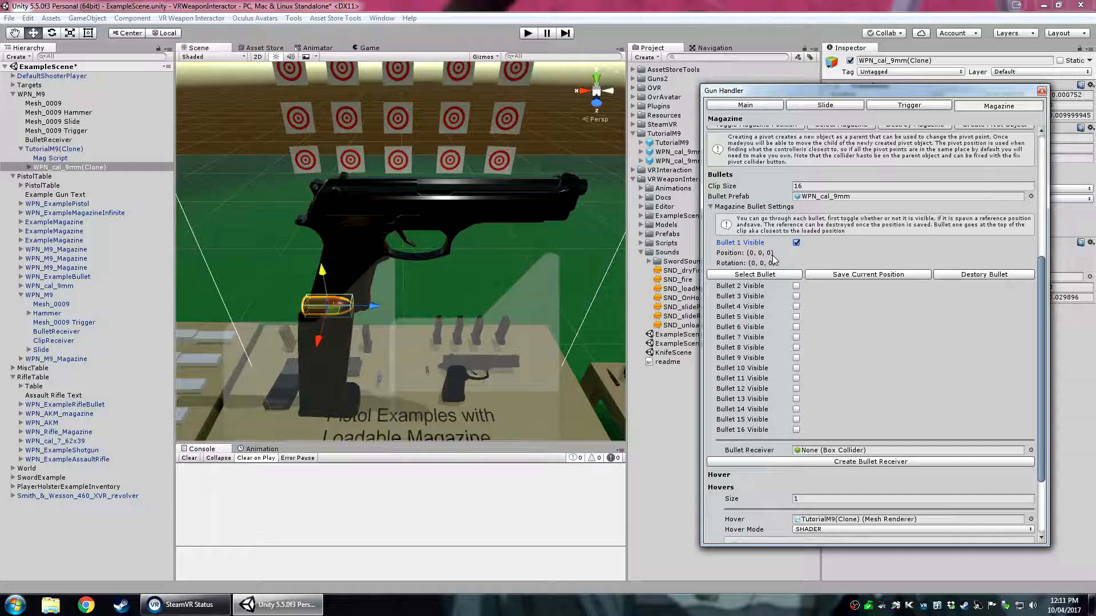
left_click(861, 272)
left_click(966, 277)
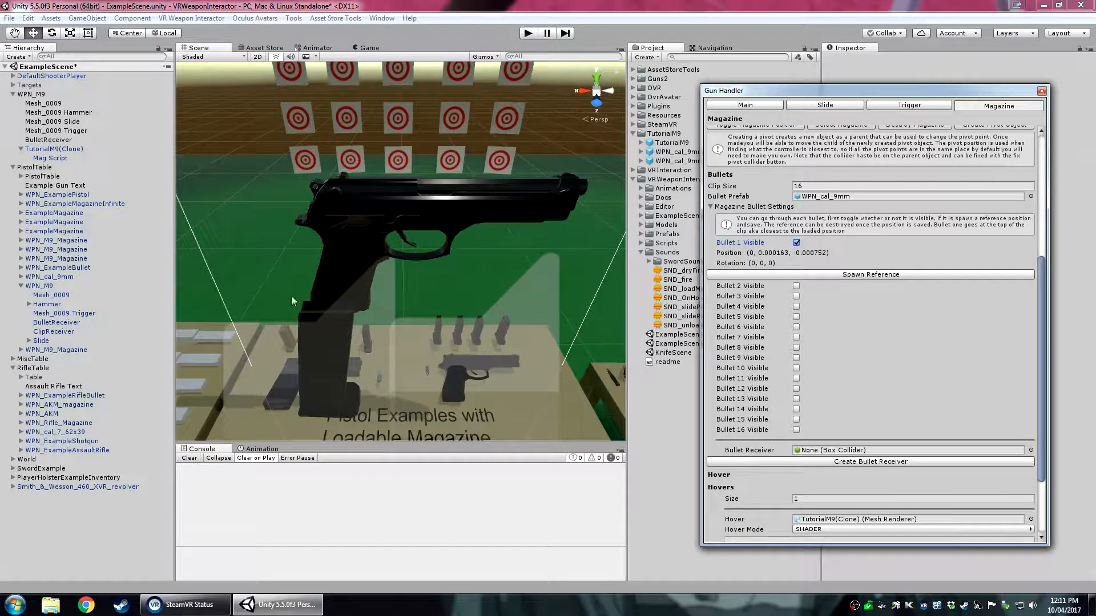
Try making Bullet 2 and Bullet 3 visible in the magazine's bullet settings.
left_click(797, 289)
left_click(797, 329)
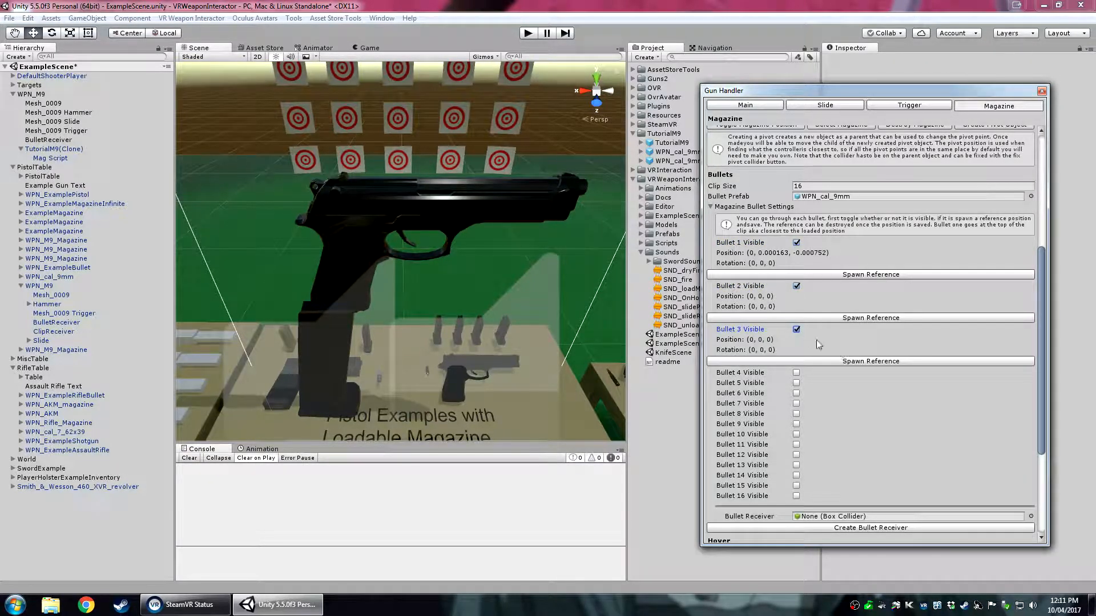
left_click(796, 329)
left_click(797, 286)
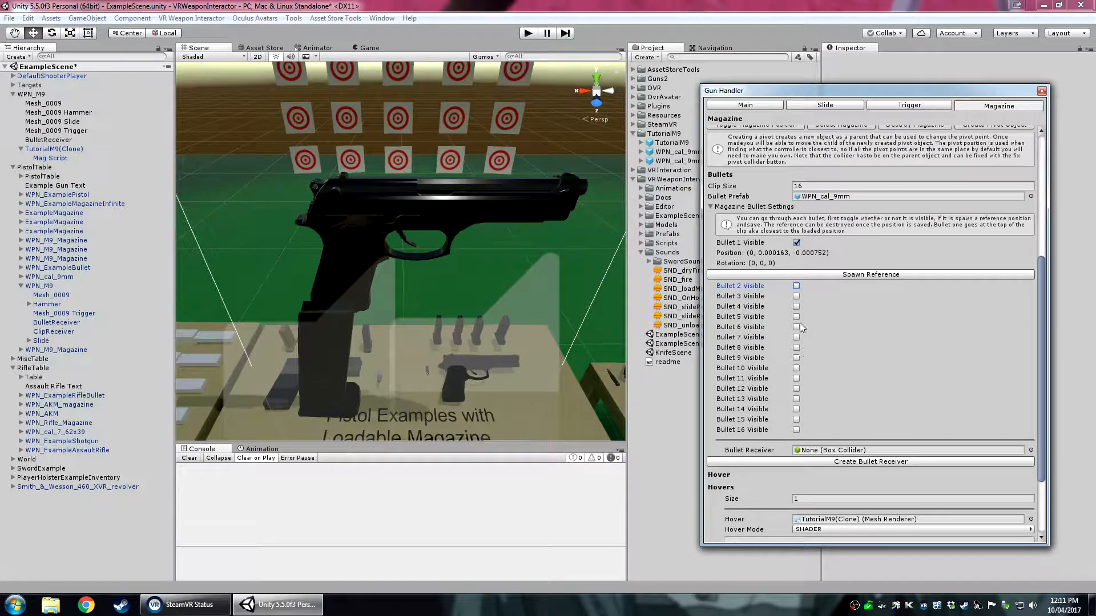
Create a bullet receiver for the magazine, move it towards the magazine and resize its collider box.
left_click(711, 206)
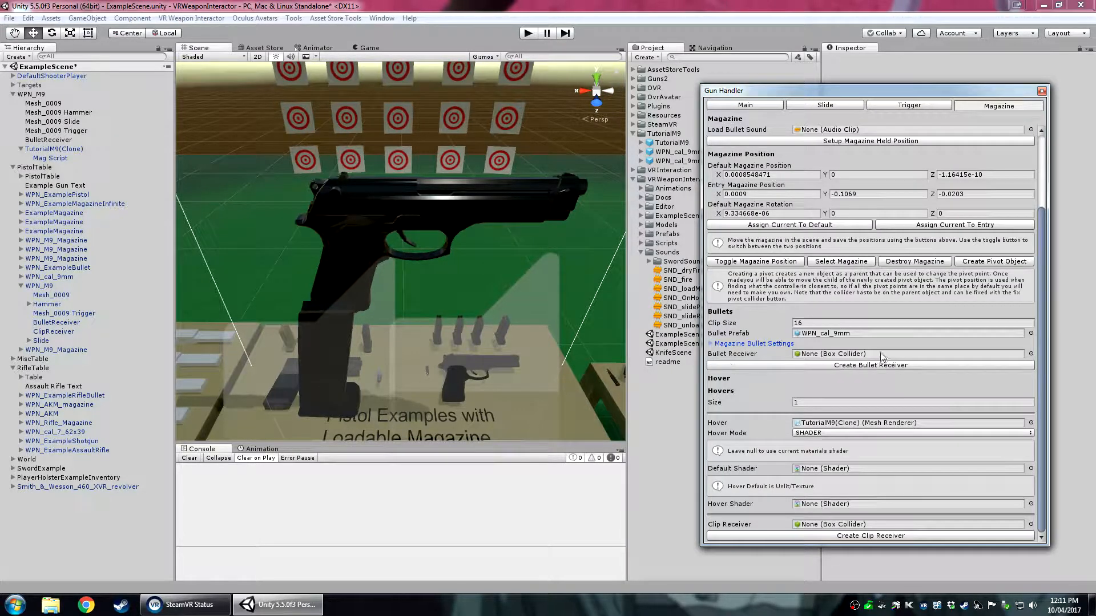
left_click(851, 368)
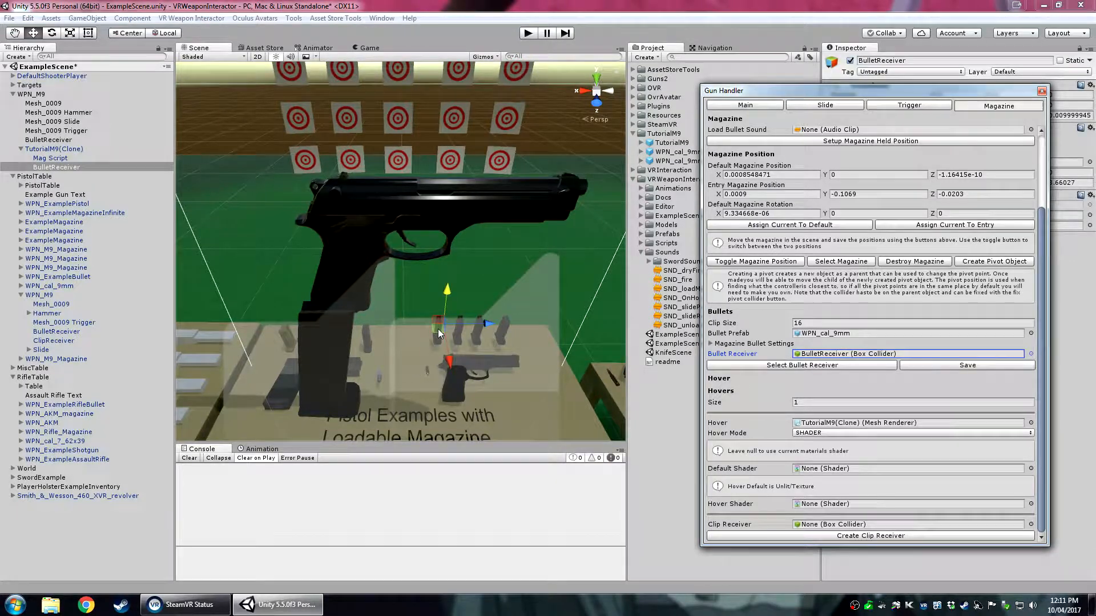
left_click_drag(438, 329, 412, 354)
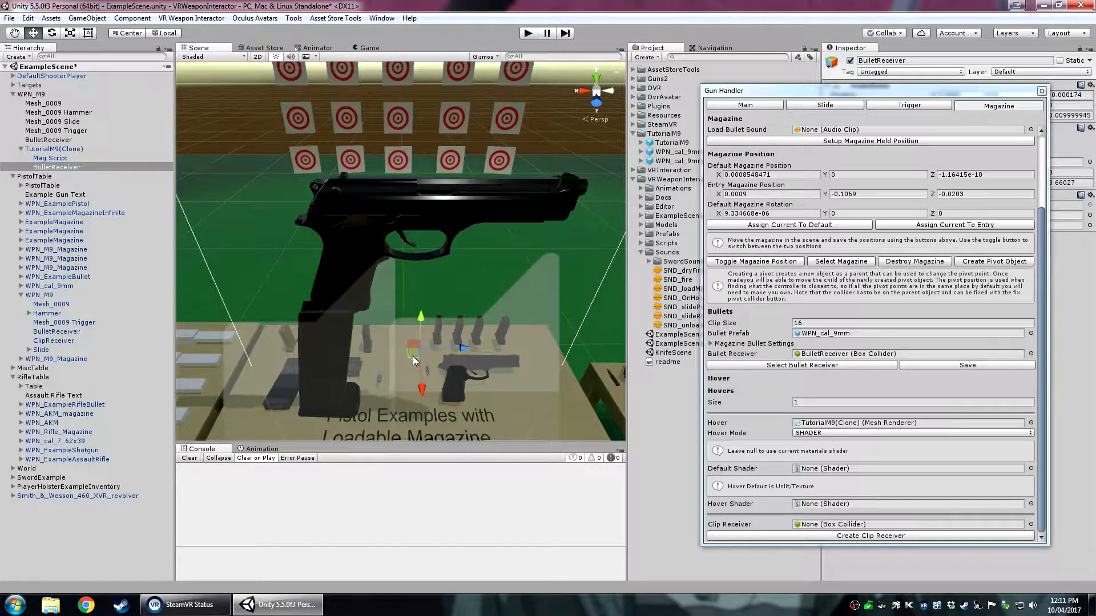
key("f")
key("r")
left_click_drag(402, 252, 344, 193)
key("f")
key("w")
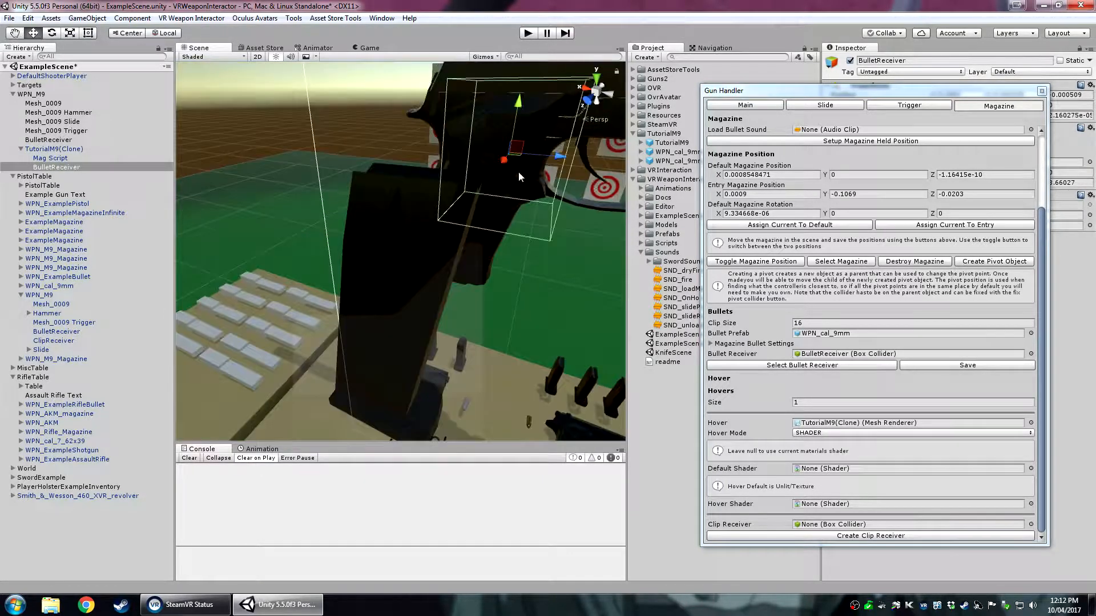
Position the bullet receiver box over the top of the magazine and save it.
left_click_drag(517, 170, 536, 161)
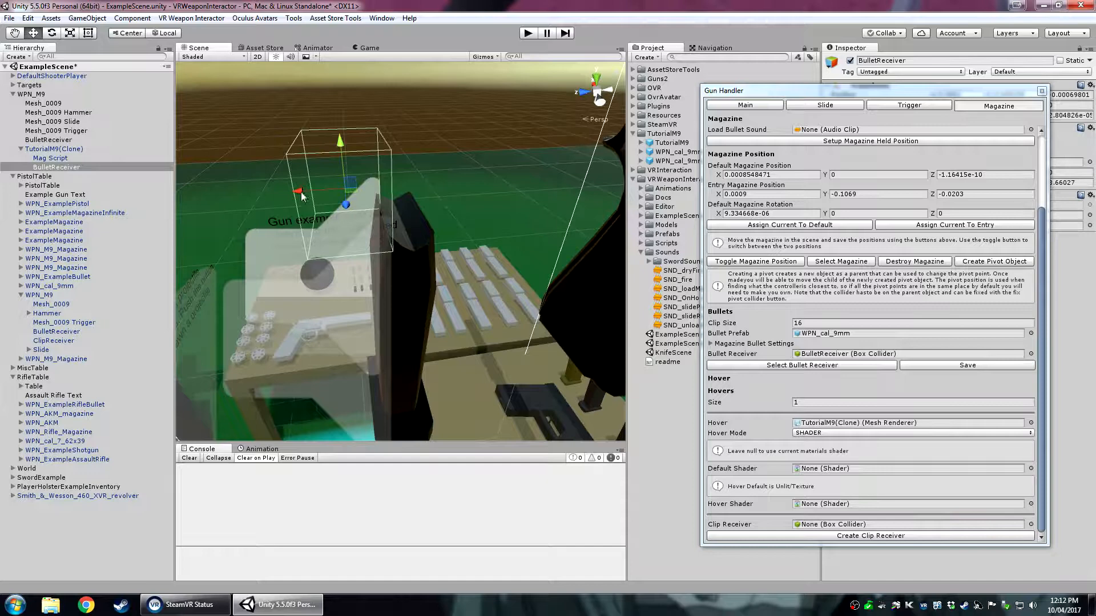
left_click_drag(301, 197, 274, 299)
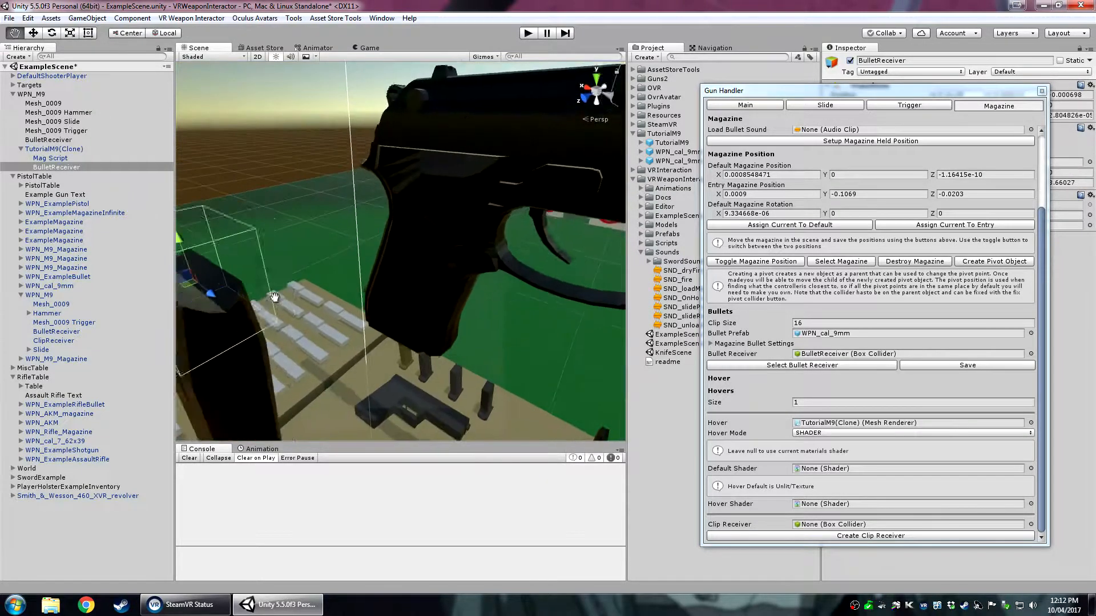
middle_click_drag(274, 298, 478, 176)
left_click_drag(465, 167, 283, 265, "alt")
middle_click_drag(282, 266, 412, 363)
left_click_drag(544, 205, 520, 200)
key("r")
key("w")
right_click_drag(356, 290, 375, 293)
key("f")
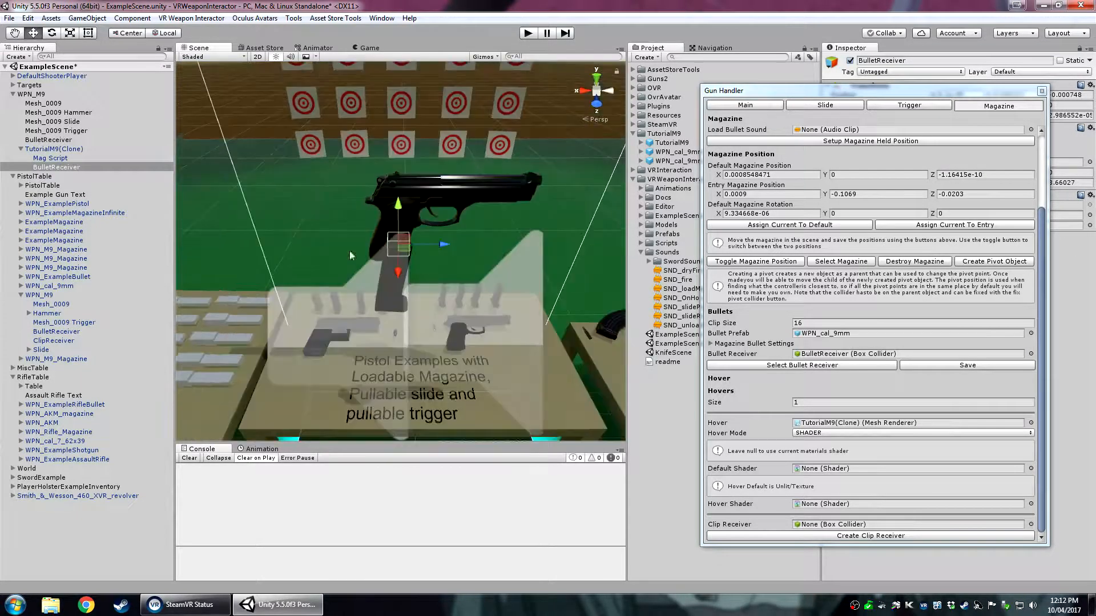
left_click(925, 365)
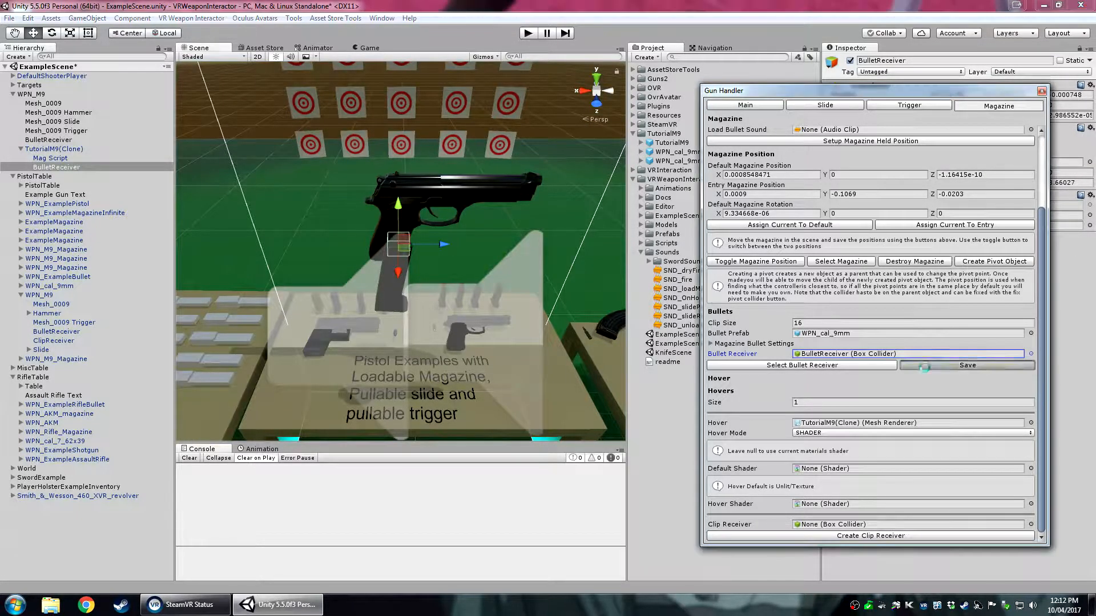
Check which object the magazine's Hover setting refers to and review the empty Clip Receiver setting.
left_click(800, 423)
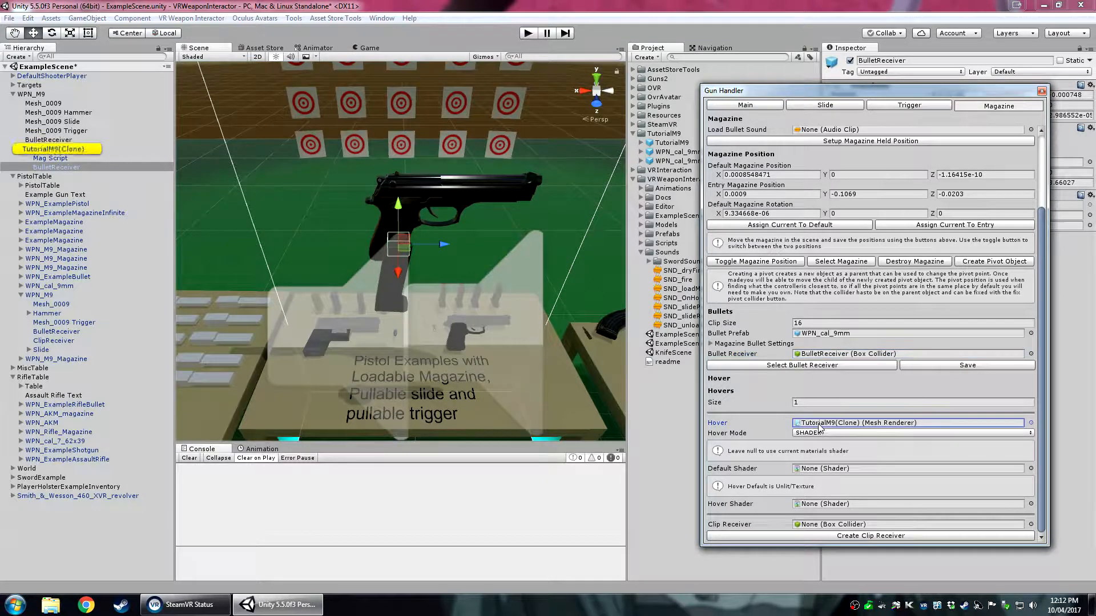
left_click(382, 296)
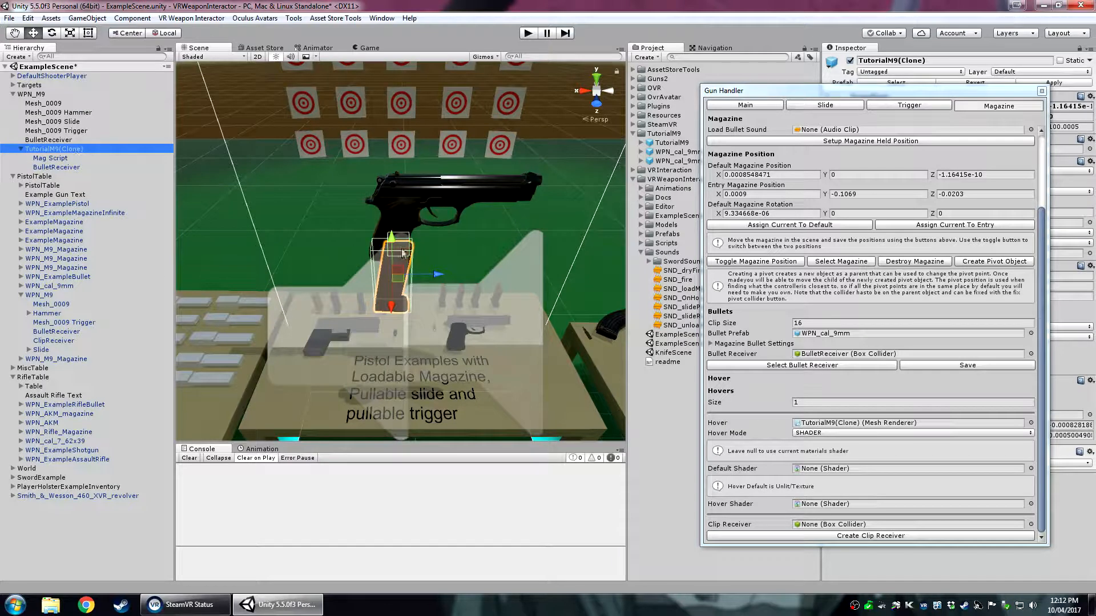
left_click(744, 525)
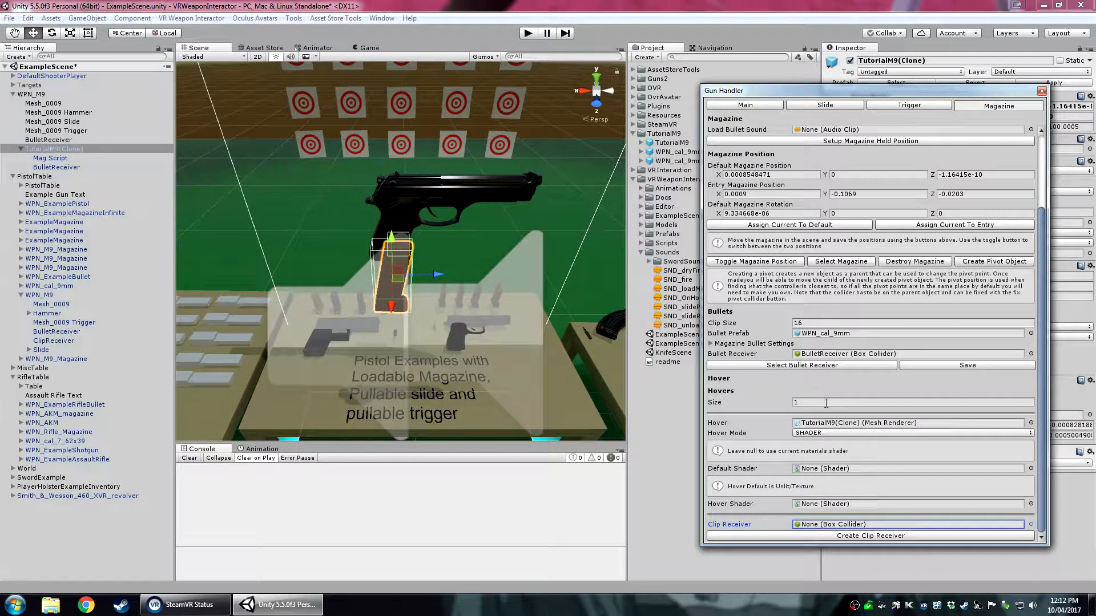
Destroy the spawned magazine and create a clip receiver on the pistol.
left_click(912, 261)
left_click_drag(520, 323, 409, 314, "alt")
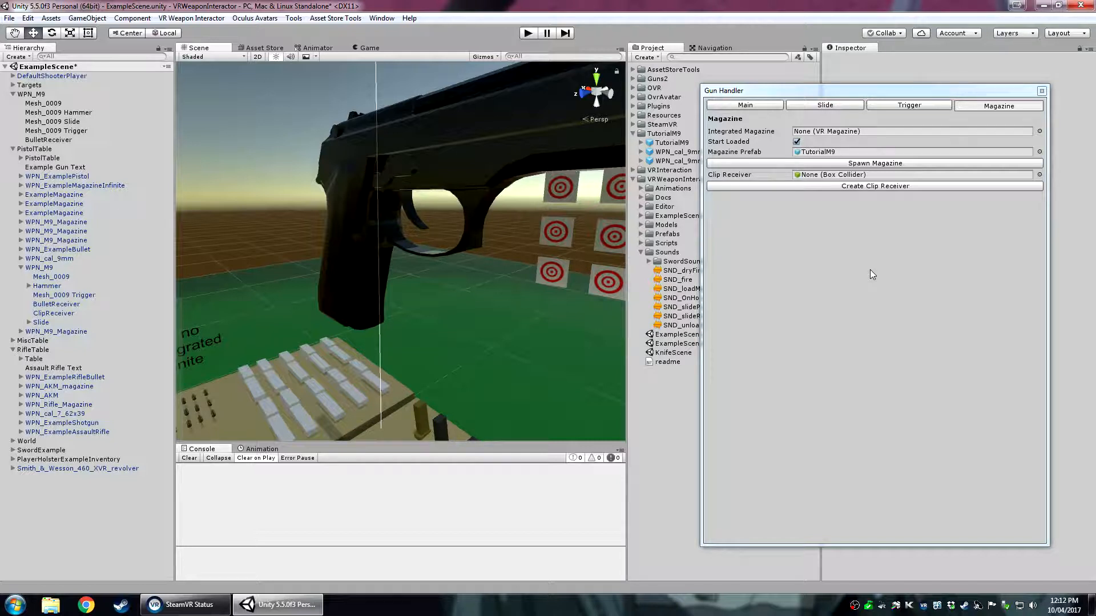
left_click(844, 187)
Resize and position the clip receiver box around the pistol grip, at about (0, -0.0329, -0.0938).
key("r")
left_click_drag(468, 241, 409, 405, "alt")
left_click_drag(557, 145, 574, 96)
left_click_drag(591, 198, 511, 170)
key("w")
left_click_drag(297, 245, 502, 246, "alt")
middle_click_drag(502, 246, 571, 230)
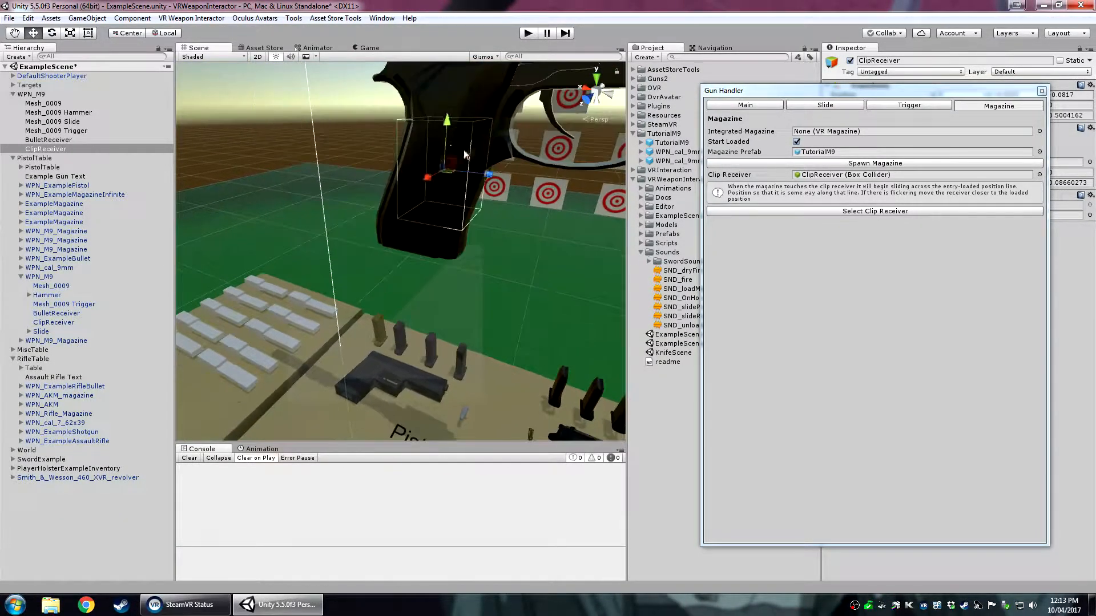
key("r")
left_click_drag(450, 125, 452, 92)
mouse_move(486, 175)
left_mouse_down()
mouse_move(503, 182)
mouse_move(480, 174)
left_mouse_up()
key("w")
left_click_drag(485, 239, 559, 200, "alt")
middle_click_drag(514, 228, 339, 291)
left_click_drag(267, 335, 311, 210, "alt")
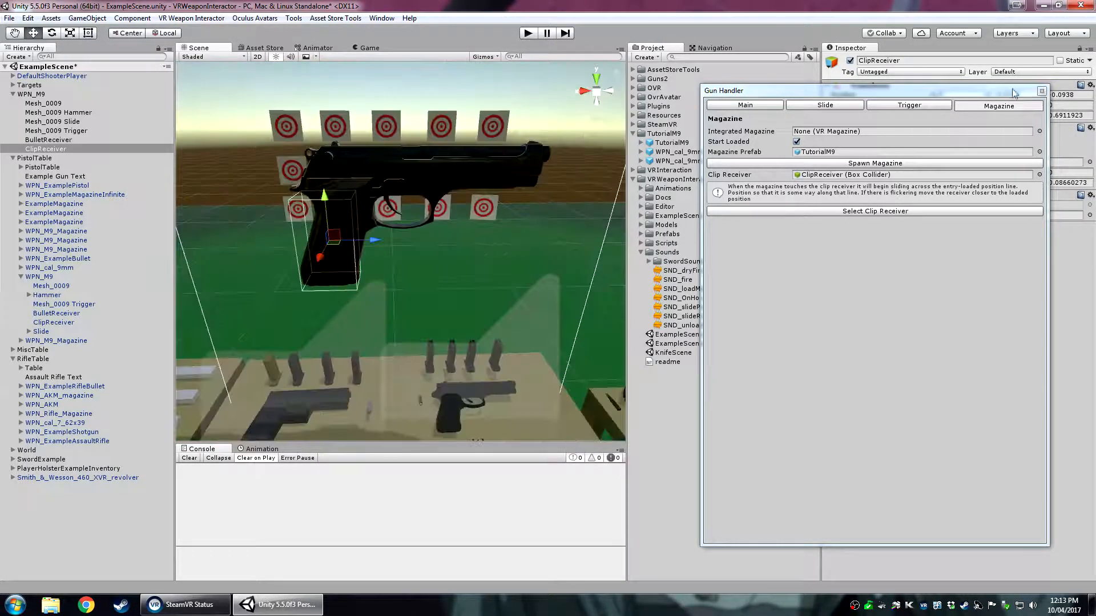
Close the Gun Handler and save WPN_M9 as a prefab in the TutorialM9 folder.
left_click_drag(1013, 93, 723, 95)
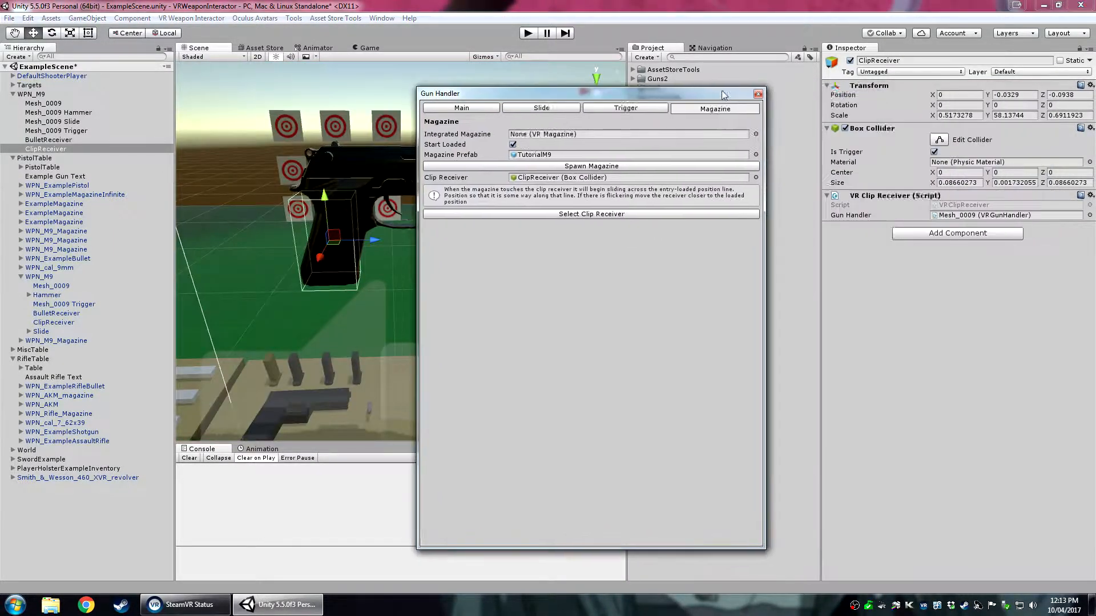
left_click(751, 93)
left_click(33, 95)
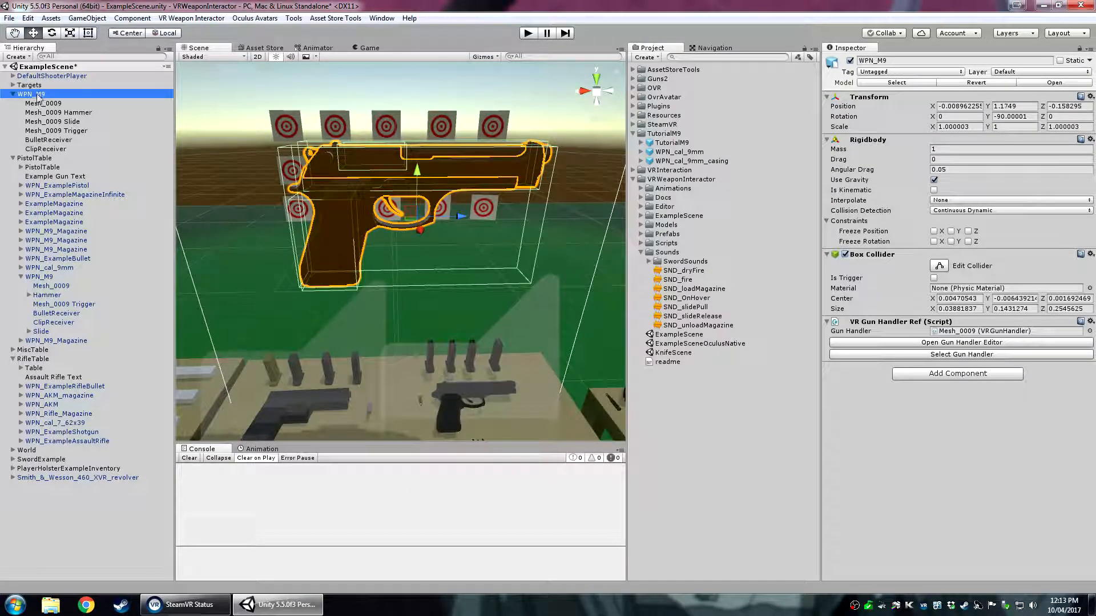
left_click_drag(37, 97, 664, 135)
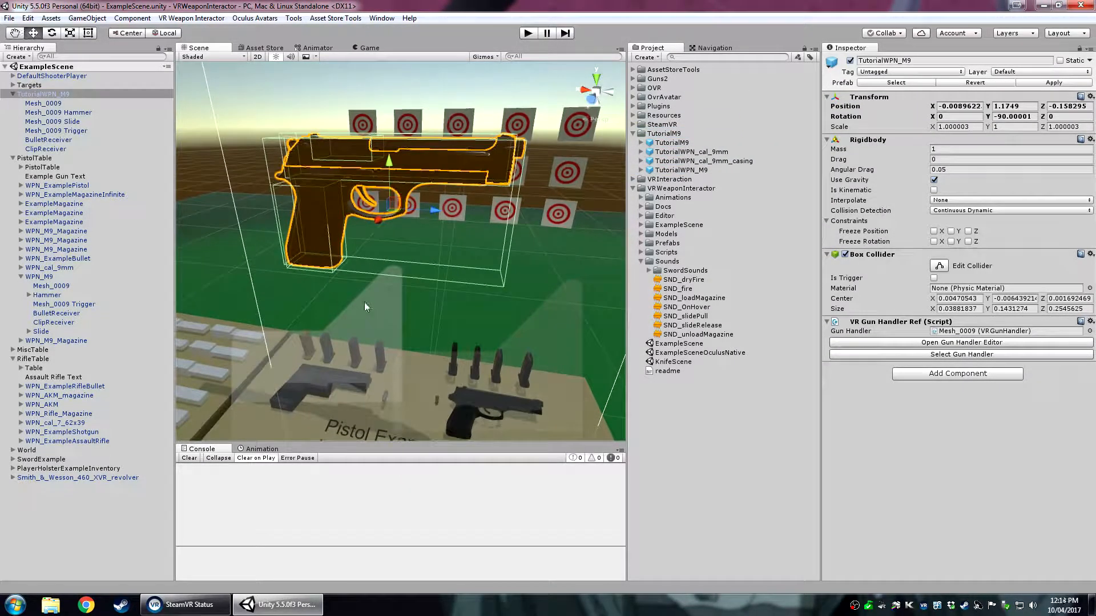
Run the scene in play mode to test the pistols in VR and stop it.
left_click(412, 306)
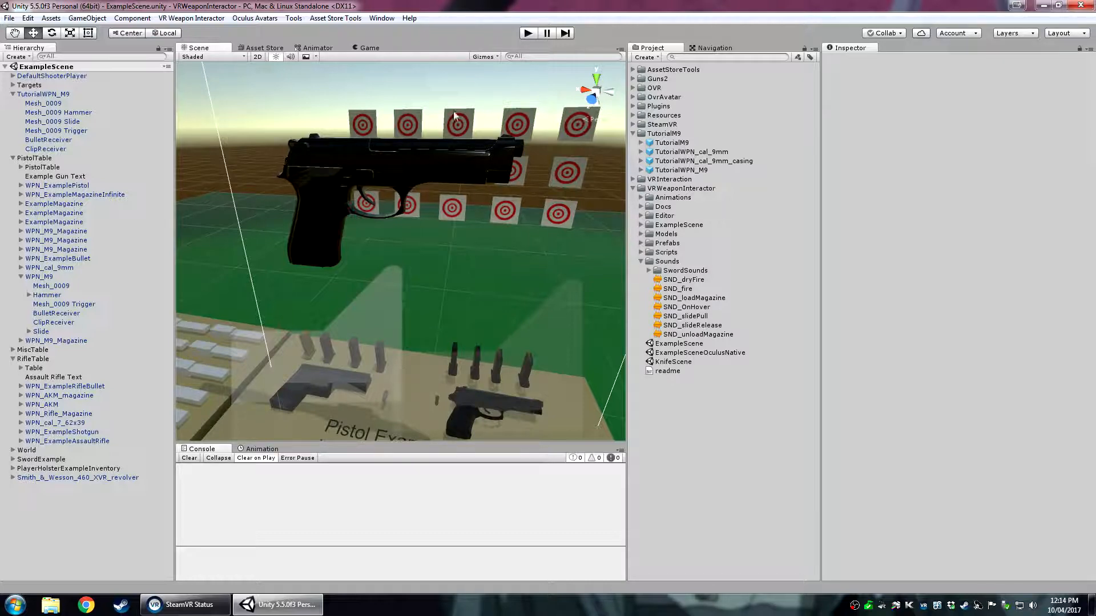
left_click(526, 33)
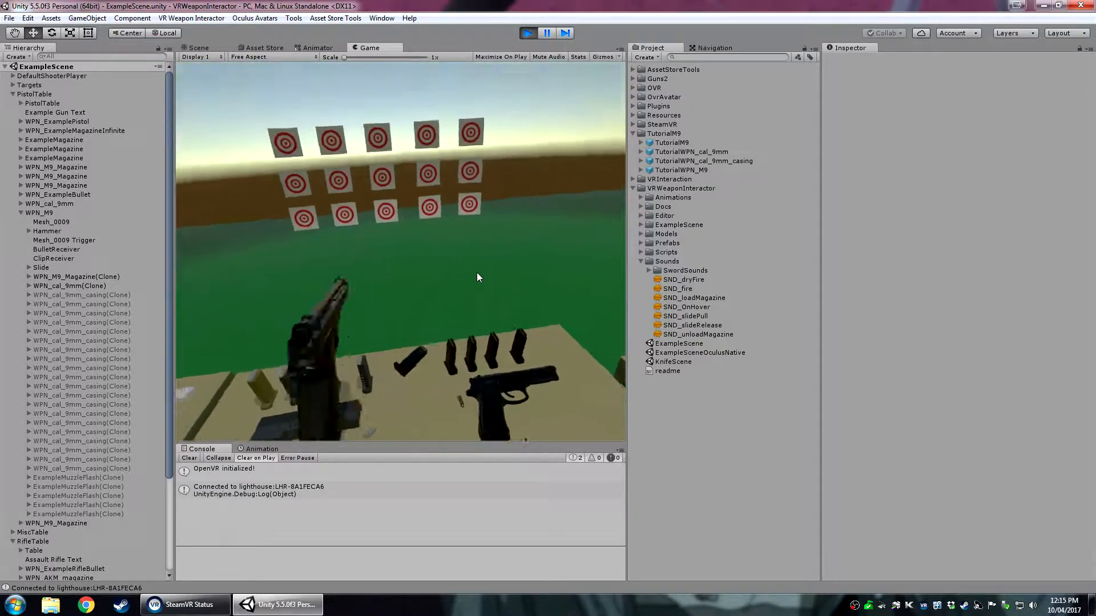
key("ctrl+p")
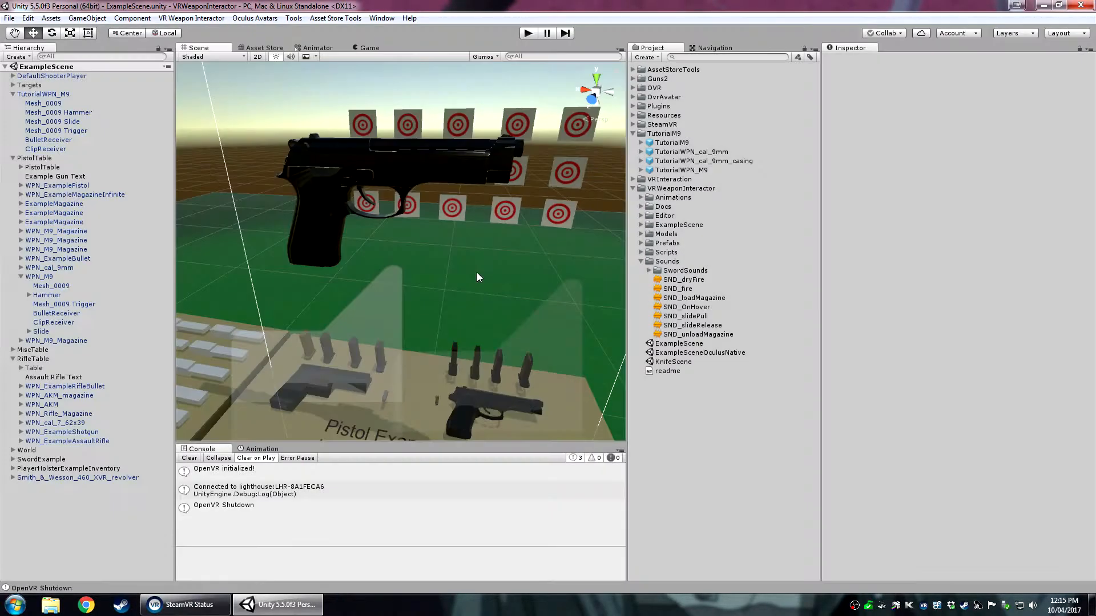